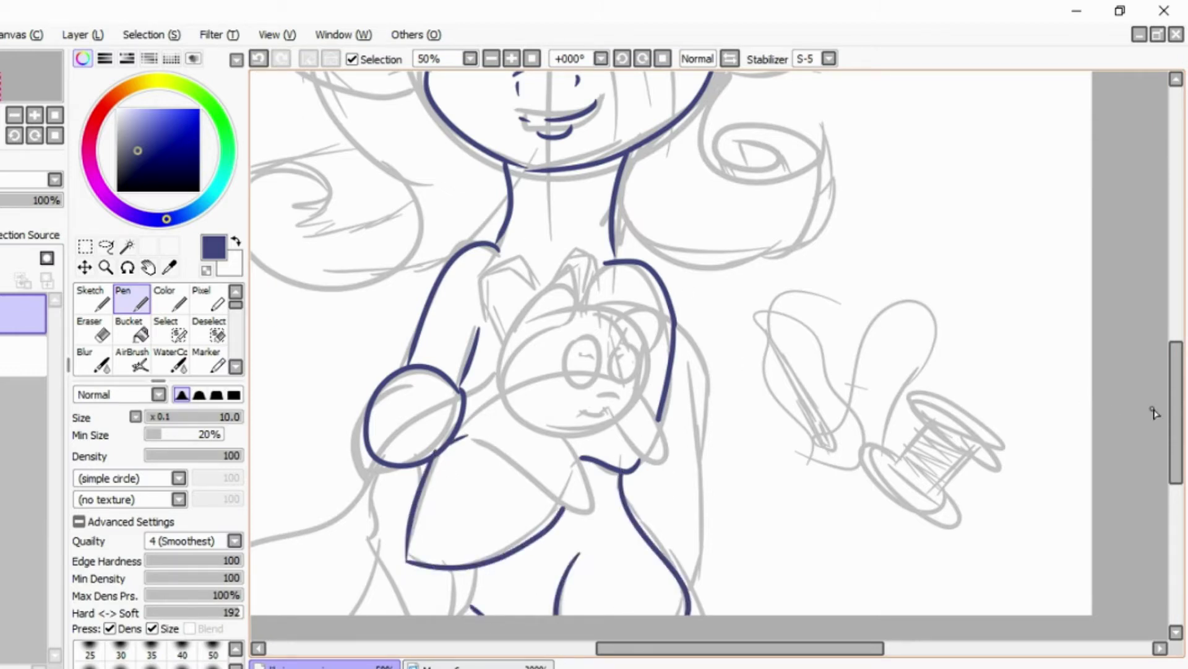
- Sample the dark purple mane colour from the white unicorn in the pony reference picture, returning to the drawing
{"action": "scroll", "coordinate": [1154, 413], "scroll_direction": "down", "scroll_amount": 1}
{"action": "left_click", "coordinate": [477, 663]}
{"action": "left_click", "coordinate": [489, 340], "text": "alt"}
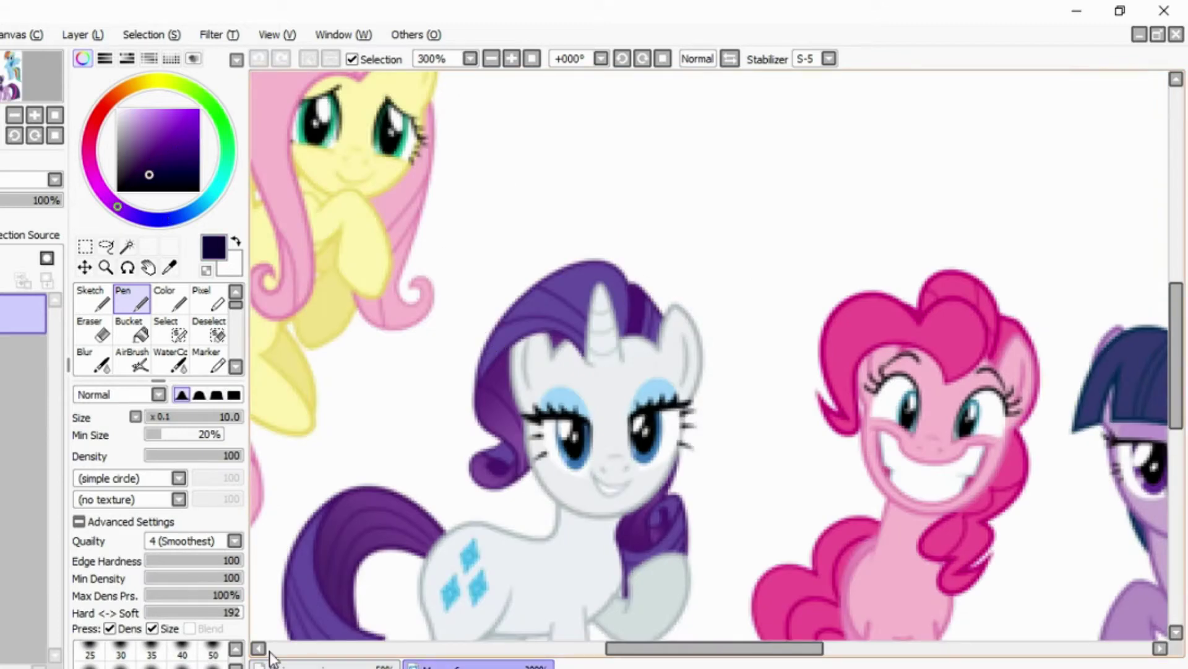
{"action": "left_click", "coordinate": [272, 662]}
- Ink the unicorn's fringe and the left side of her mane with its lower curl in dark purple over the sketch
{"action": "scroll", "coordinate": [619, 310], "scroll_direction": "up", "scroll_amount": 3}
{"action": "left_click", "coordinate": [491, 59]}
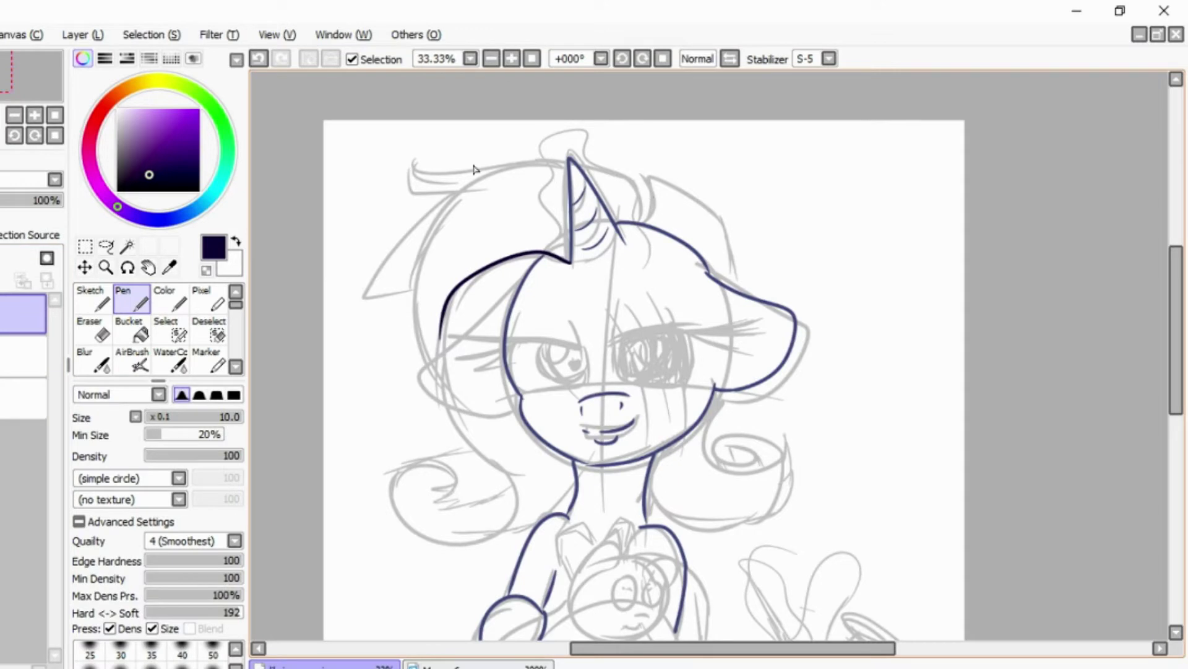
{"action": "key", "text": "ctrl+z"}
{"action": "left_click_drag", "start_coordinate": [569, 260], "coordinate": [421, 372]}
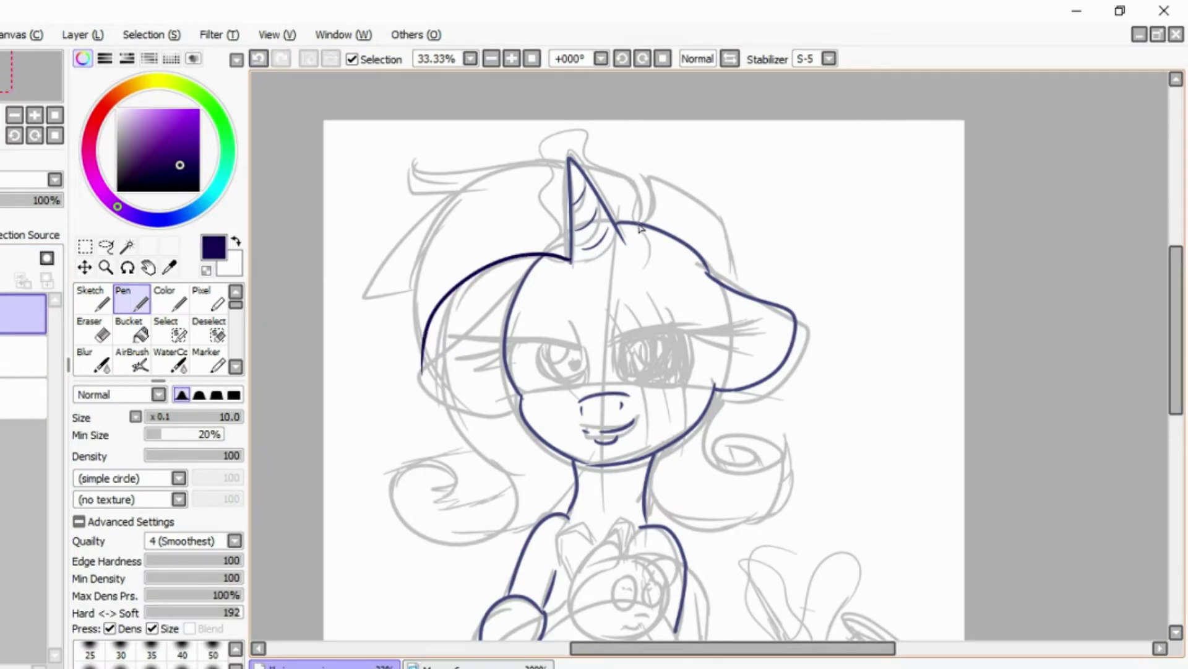
{"action": "mouse_move", "coordinate": [567, 163]}
{"action": "left_mouse_down"}
{"action": "mouse_move", "coordinate": [423, 387]}
{"action": "mouse_move", "coordinate": [422, 530]}
{"action": "left_mouse_up"}
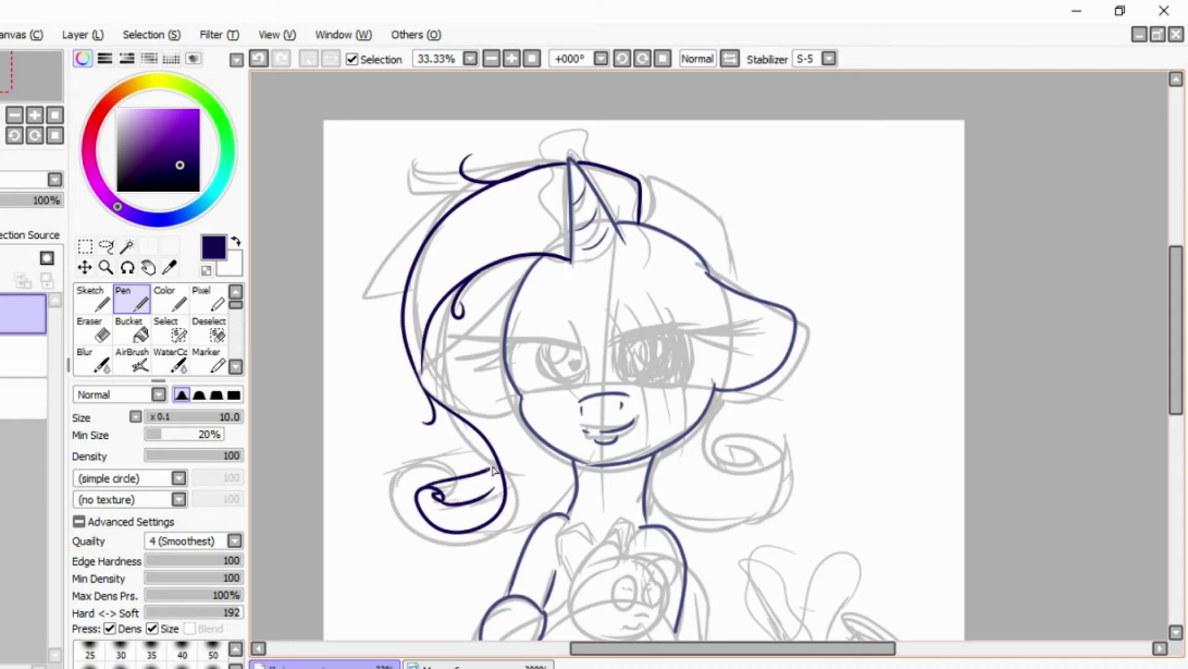
- Ink the rolled curl of the unicorn's mane beneath the ear on the right side, redrawing misplaced strokes
{"action": "left_click_drag", "start_coordinate": [717, 390], "coordinate": [716, 459]}
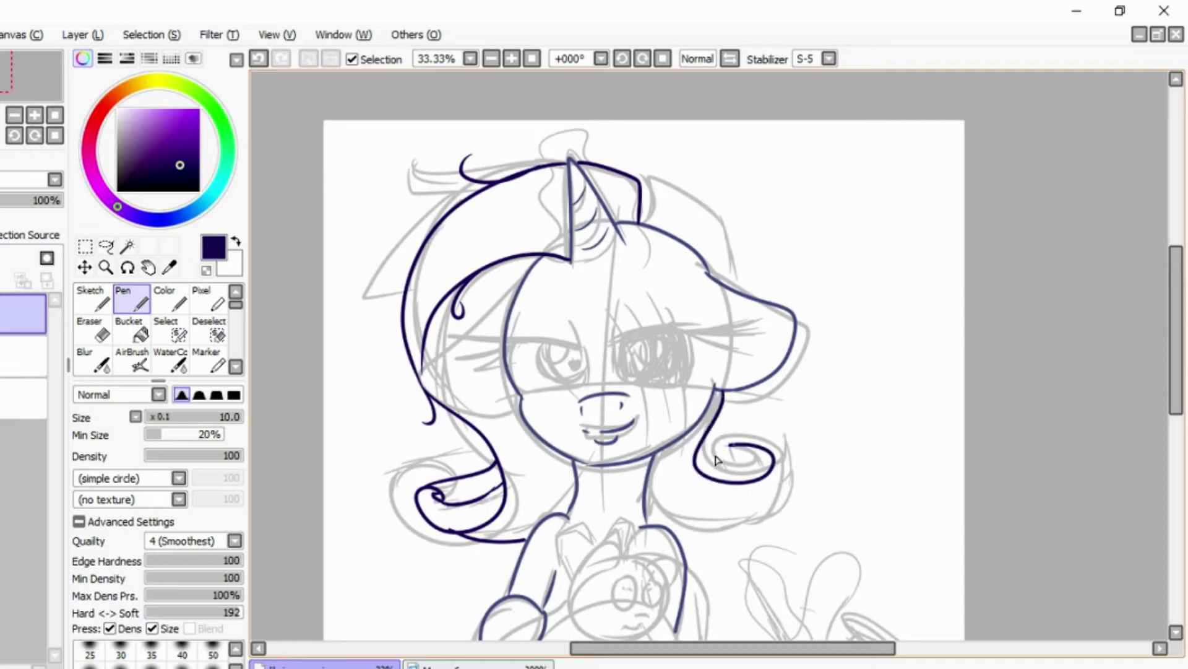
{"action": "left_click_drag", "start_coordinate": [646, 500], "coordinate": [781, 477]}
{"action": "key", "text": "ctrl+z"}
{"action": "scroll", "coordinate": [463, 175], "scroll_direction": "down", "scroll_amount": 3}
{"action": "left_click_drag", "start_coordinate": [773, 348], "coordinate": [681, 426]}
{"action": "left_click_drag", "start_coordinate": [664, 344], "coordinate": [688, 424]}
{"action": "key", "text": "ctrl+z"}
{"action": "key", "text": "ctrl+z"}
{"action": "mouse_move", "coordinate": [777, 343]}
{"action": "left_mouse_down"}
{"action": "mouse_move", "coordinate": [779, 354]}
{"action": "mouse_move", "coordinate": [669, 339]}
{"action": "left_mouse_up"}
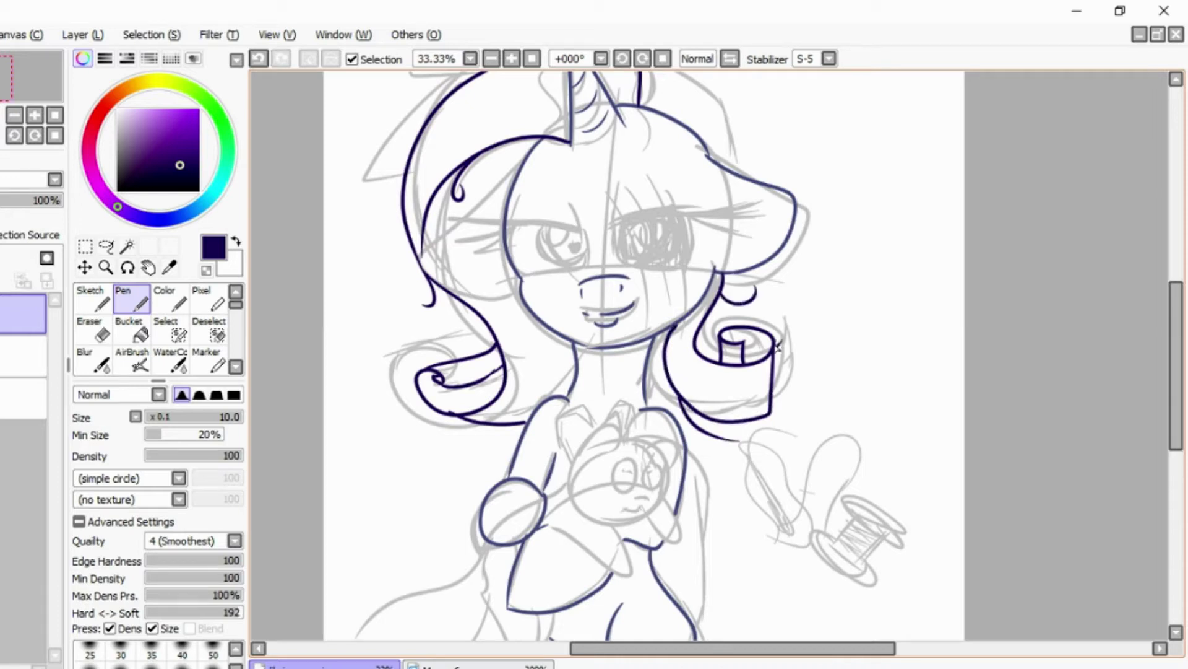
- Ink the mane section running from behind the horn down to the right ear in dark purple
{"action": "scroll", "coordinate": [1176, 421], "scroll_direction": "down", "scroll_amount": 3}
{"action": "scroll", "coordinate": [1176, 421], "scroll_direction": "up", "scroll_amount": 4}
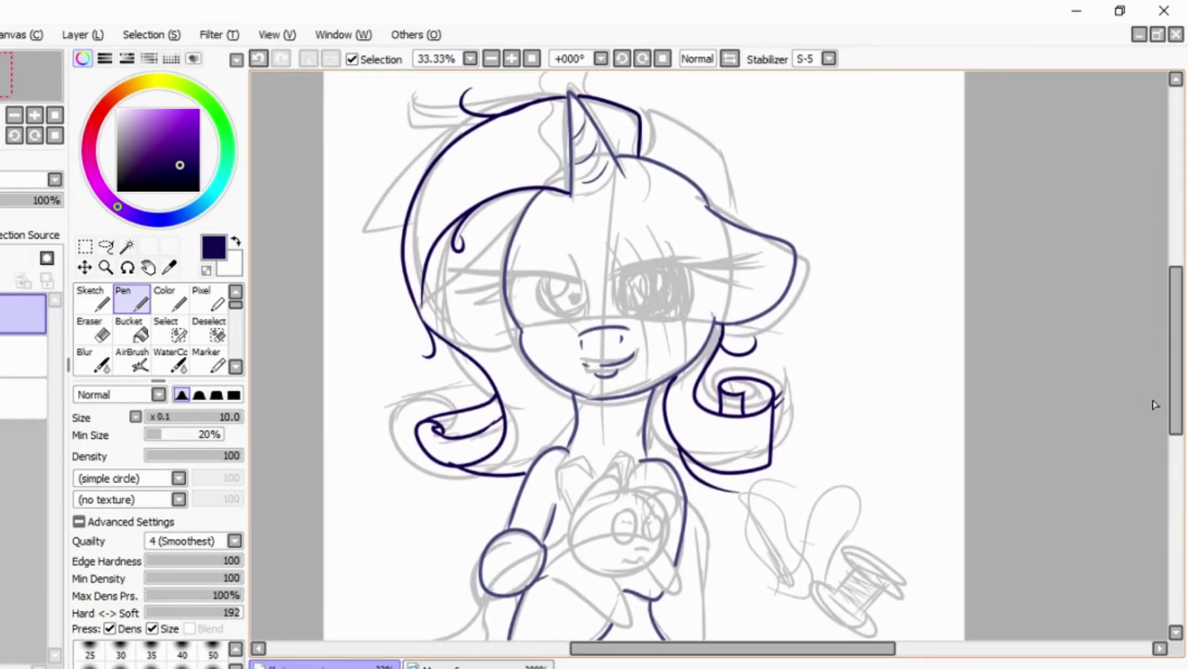
{"action": "left_click", "coordinate": [511, 59]}
{"action": "left_click", "coordinate": [511, 59]}
{"action": "scroll", "coordinate": [578, 300], "scroll_direction": "up", "scroll_amount": 2}
{"action": "mouse_move", "coordinate": [571, 326]}
{"action": "left_mouse_down"}
{"action": "mouse_move", "coordinate": [579, 300]}
{"action": "mouse_move", "coordinate": [773, 466]}
{"action": "left_mouse_up"}
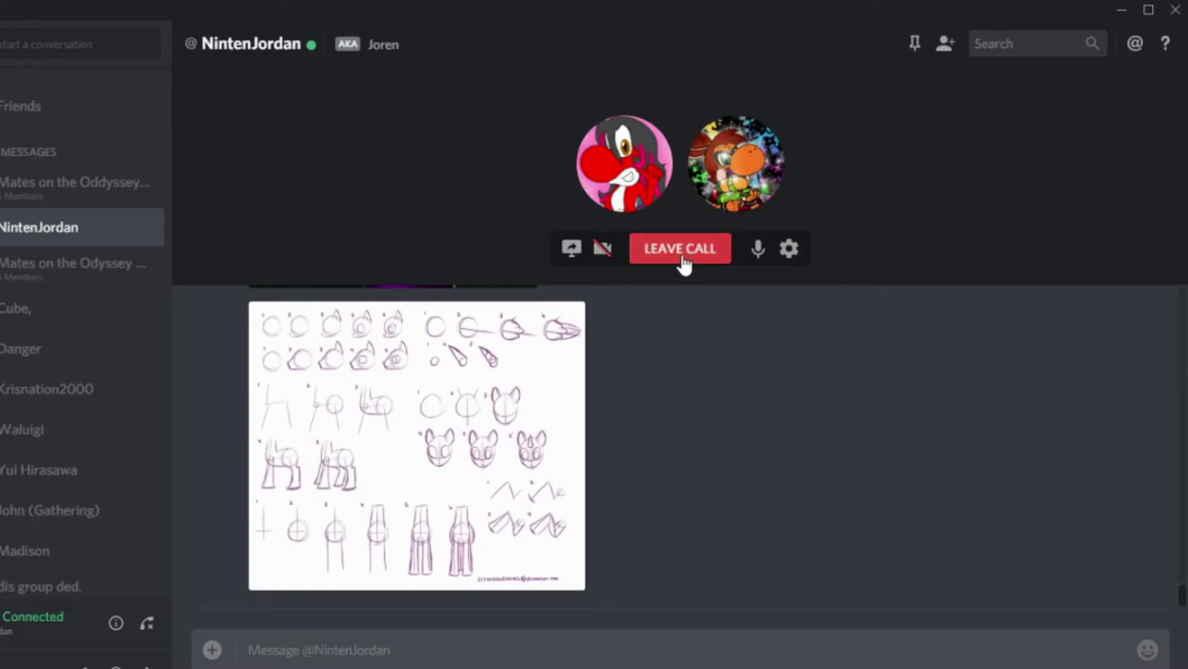
- Switch to Discord and leave the ongoing call
{"action": "left_click", "coordinate": [681, 260]}
{"action": "left_click", "coordinate": [683, 260]}
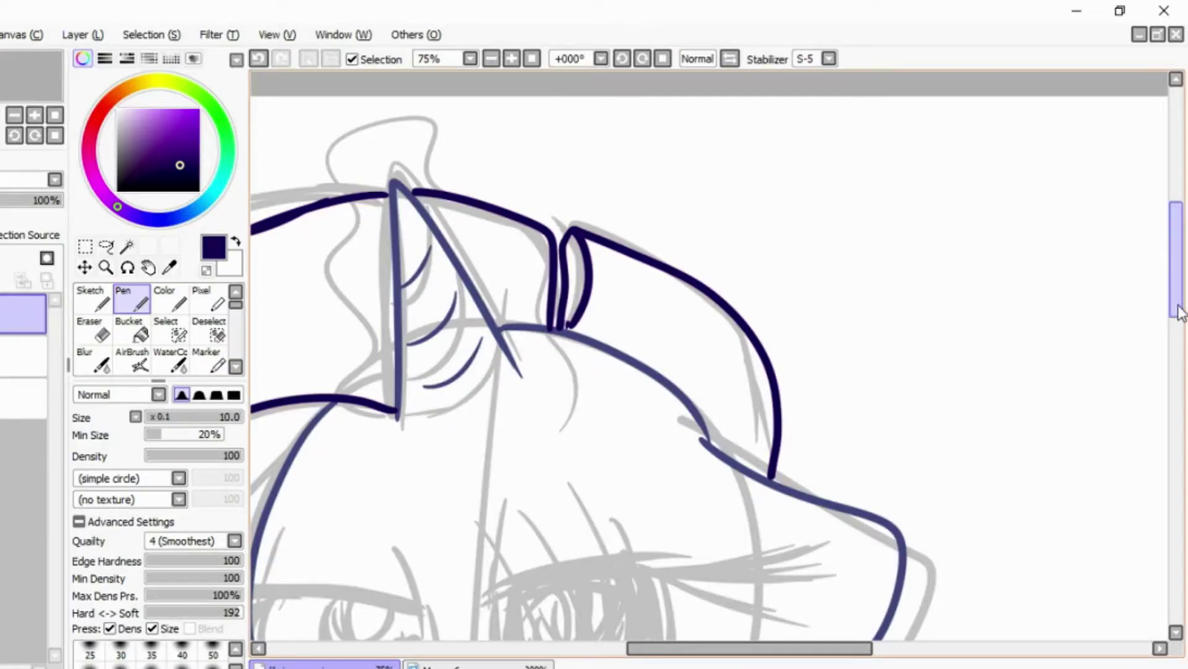
- Set the pen colour to a dark purple
{"action": "scroll", "coordinate": [1176, 260], "scroll_direction": "down", "scroll_amount": 10}
{"action": "left_click", "coordinate": [491, 59]}
{"action": "left_click", "coordinate": [258, 58]}
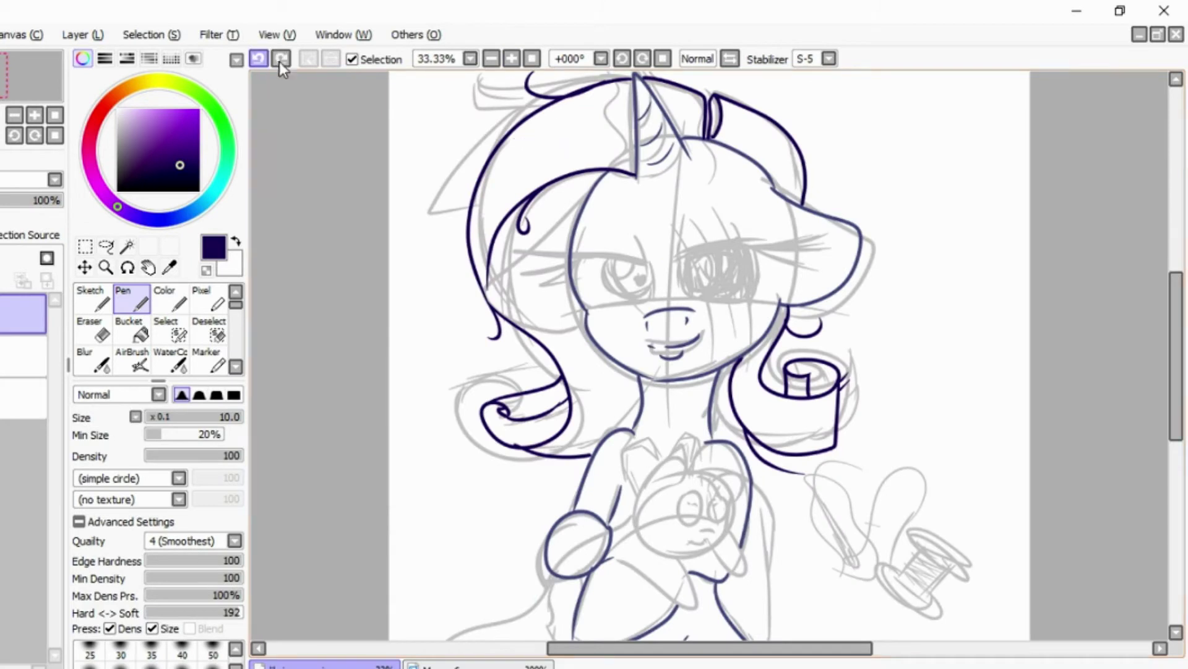
{"action": "left_click_drag", "start_coordinate": [1179, 390], "coordinate": [1179, 421]}
{"action": "left_click_drag", "start_coordinate": [712, 652], "coordinate": [730, 652]}
{"action": "left_click", "coordinate": [153, 154]}
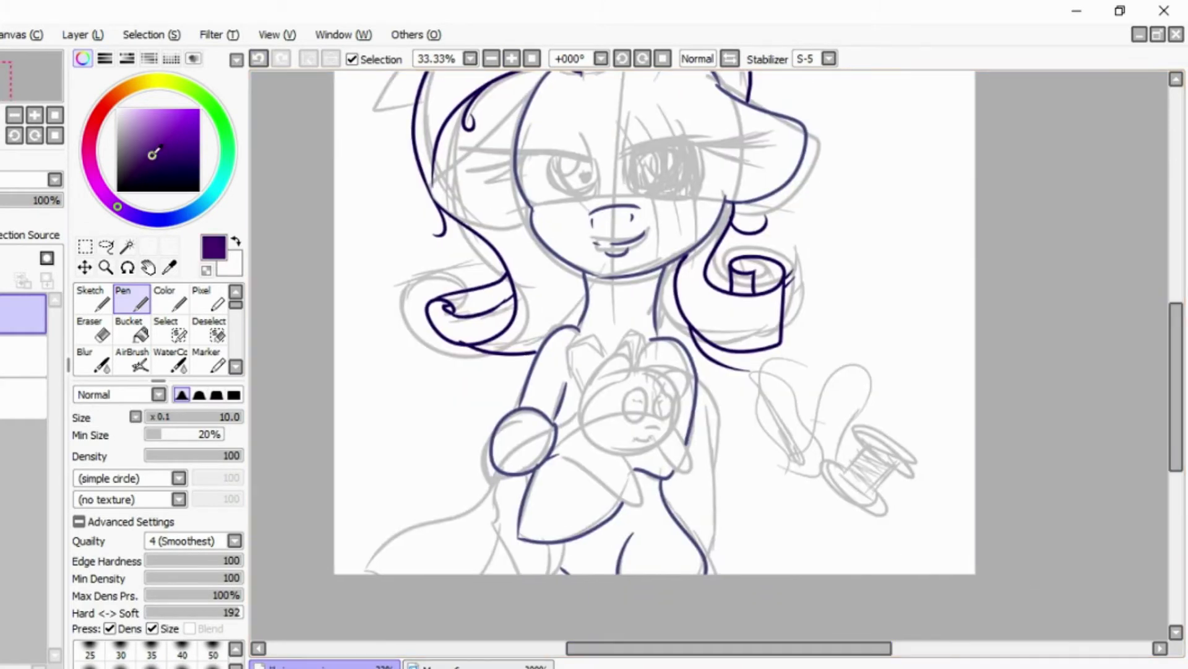
- Ink the unicorn's right-hand eye in black with its lid, lashes, rounded outline and an inner oval
{"action": "scroll", "coordinate": [1071, 371], "scroll_direction": "up", "scroll_amount": 3}
{"action": "scroll", "coordinate": [600, 336], "scroll_direction": "up", "scroll_amount": 2}
{"action": "left_click_drag", "start_coordinate": [517, 361], "coordinate": [807, 332]}
{"action": "left_click_drag", "start_coordinate": [684, 342], "coordinate": [800, 359]}
{"action": "mouse_move", "coordinate": [687, 346]}
{"action": "left_mouse_down"}
{"action": "mouse_move", "coordinate": [758, 380]}
{"action": "mouse_move", "coordinate": [650, 458]}
{"action": "left_mouse_up"}
{"action": "mouse_move", "coordinate": [517, 363]}
{"action": "left_mouse_down"}
{"action": "mouse_move", "coordinate": [520, 384]}
{"action": "mouse_move", "coordinate": [663, 458]}
{"action": "left_mouse_up"}
{"action": "left_click_drag", "start_coordinate": [671, 647], "coordinate": [635, 648]}
{"action": "left_click_drag", "start_coordinate": [734, 345], "coordinate": [730, 347]}
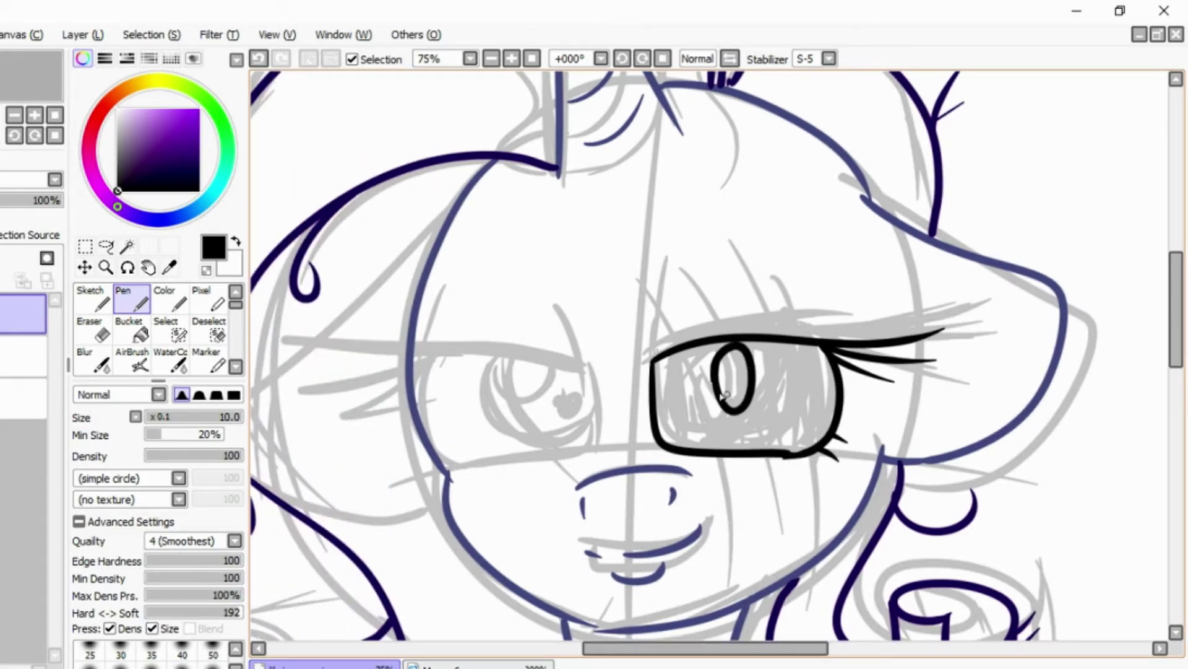
- Ink the unicorn's left-hand eye outline, upper lid and lashes in black
{"action": "left_click_drag", "start_coordinate": [589, 365], "coordinate": [308, 346]}
{"action": "mouse_move", "coordinate": [428, 354]}
{"action": "left_mouse_down"}
{"action": "mouse_move", "coordinate": [338, 388]}
{"action": "mouse_move", "coordinate": [364, 410]}
{"action": "left_mouse_up"}
{"action": "mouse_move", "coordinate": [584, 369]}
{"action": "left_mouse_down"}
{"action": "mouse_move", "coordinate": [589, 442]}
{"action": "mouse_move", "coordinate": [470, 470]}
{"action": "left_mouse_up"}
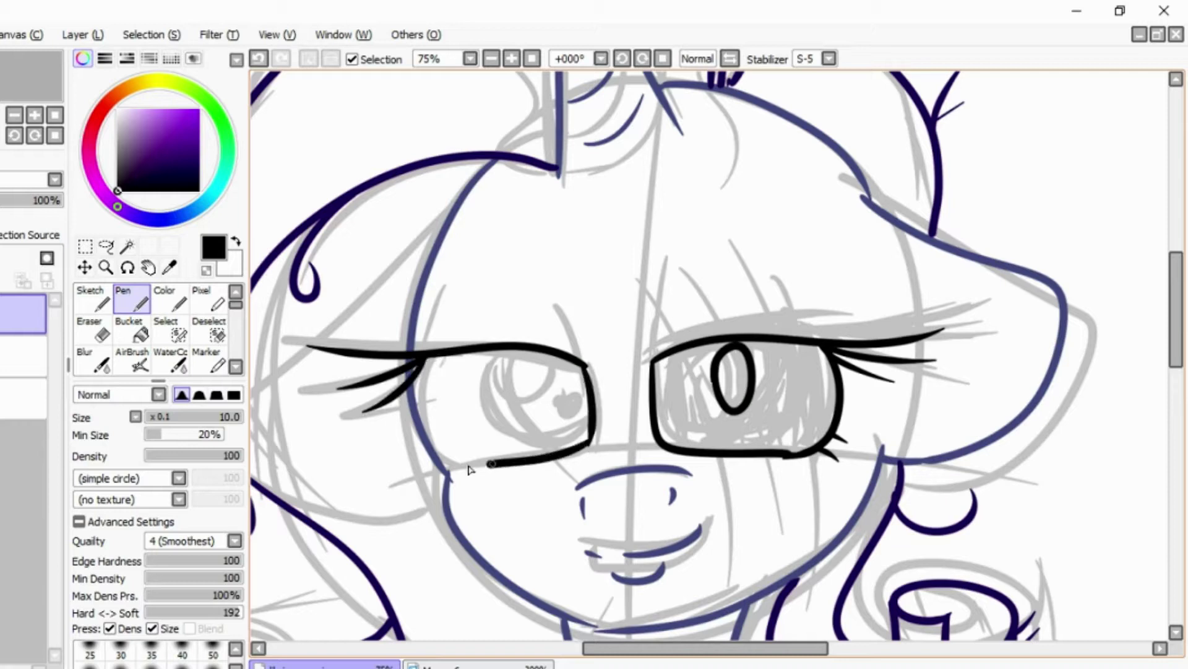
{"action": "mouse_move", "coordinate": [519, 354]}
{"action": "left_mouse_down"}
{"action": "mouse_move", "coordinate": [498, 403]}
{"action": "mouse_move", "coordinate": [582, 433]}
{"action": "left_mouse_up"}
{"action": "key", "text": "ctrl+z"}
{"action": "key", "text": "ctrl+y"}
{"action": "key", "text": "ctrl+z"}
{"action": "left_click_drag", "start_coordinate": [513, 358], "coordinate": [529, 445]}
{"action": "key", "text": "ctrl+z"}
- Set the pen to dark blue and ink short eyelid crease strokes at the outer and inner corners of both eyes
{"action": "scroll", "coordinate": [1055, 370], "scroll_direction": "down", "scroll_amount": 5}
{"action": "scroll", "coordinate": [1054, 370], "scroll_direction": "up", "scroll_amount": 3}
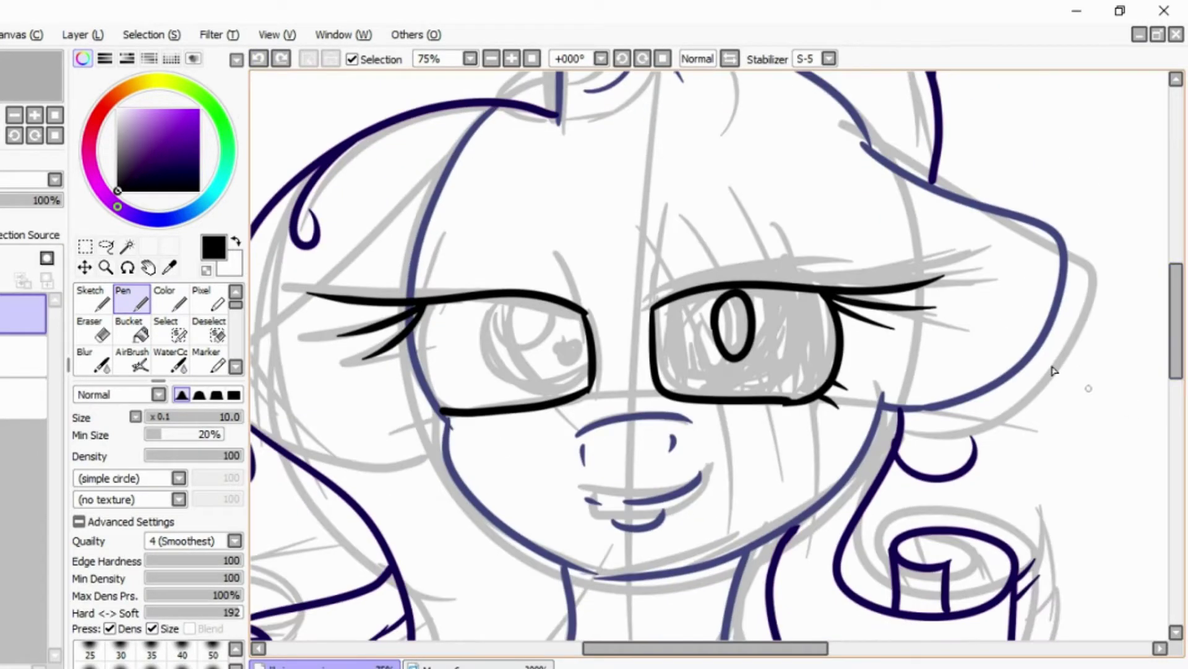
{"action": "left_click", "coordinate": [163, 220]}
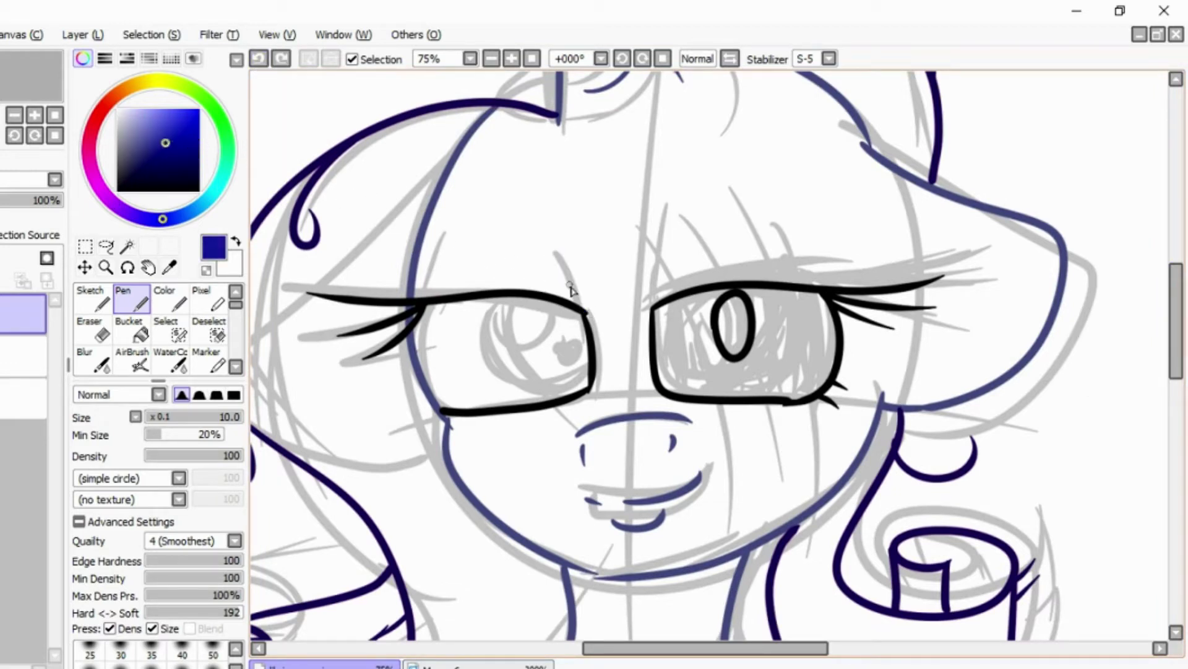
{"action": "left_click_drag", "start_coordinate": [556, 254], "coordinate": [585, 307]}
{"action": "key", "text": "ctrl+z"}
{"action": "left_click_drag", "start_coordinate": [803, 248], "coordinate": [827, 283]}
{"action": "scroll", "coordinate": [981, 330], "scroll_direction": "up", "scroll_amount": 1}
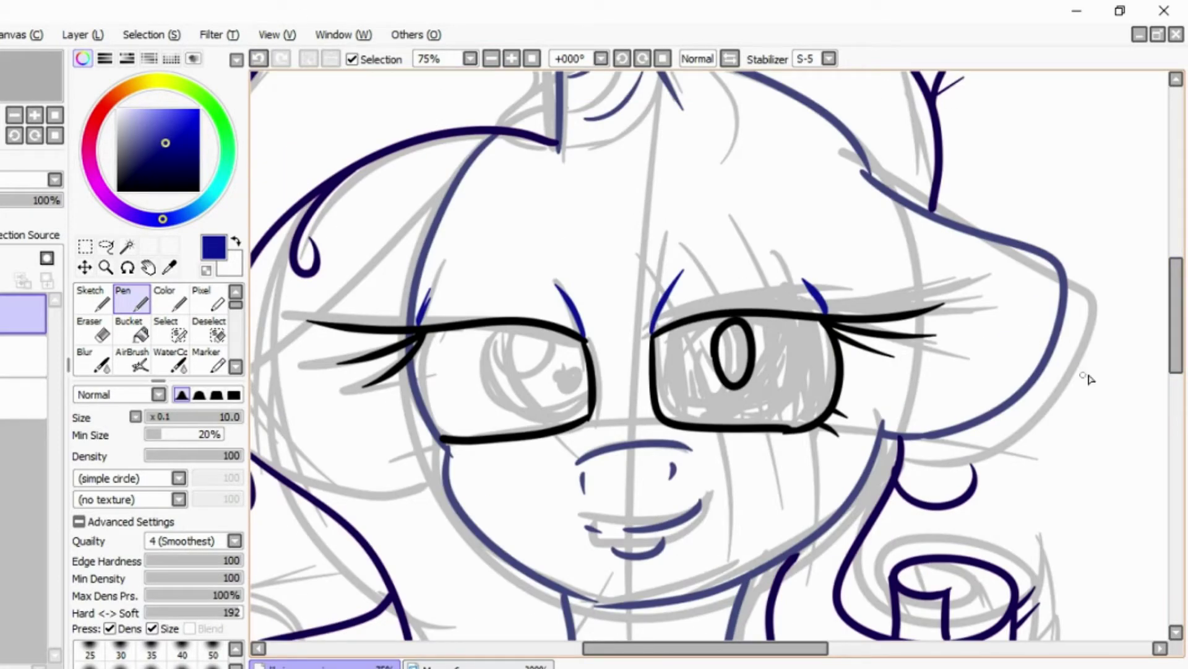
{"action": "key", "text": "e"}
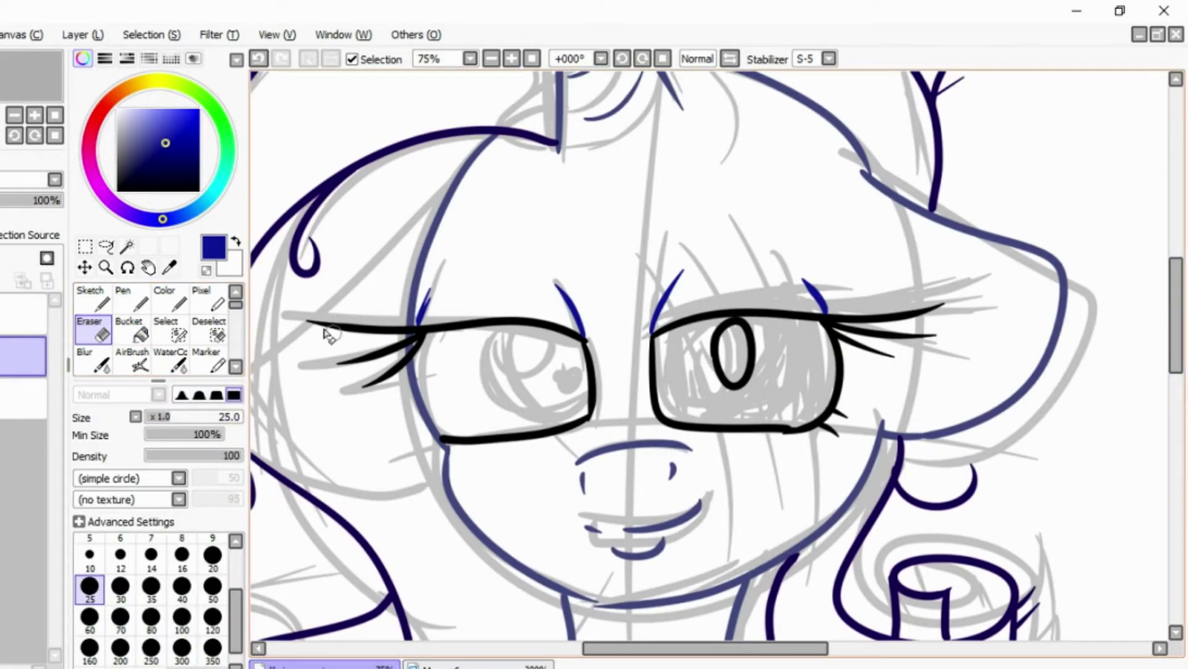
{"action": "key", "text": "n"}
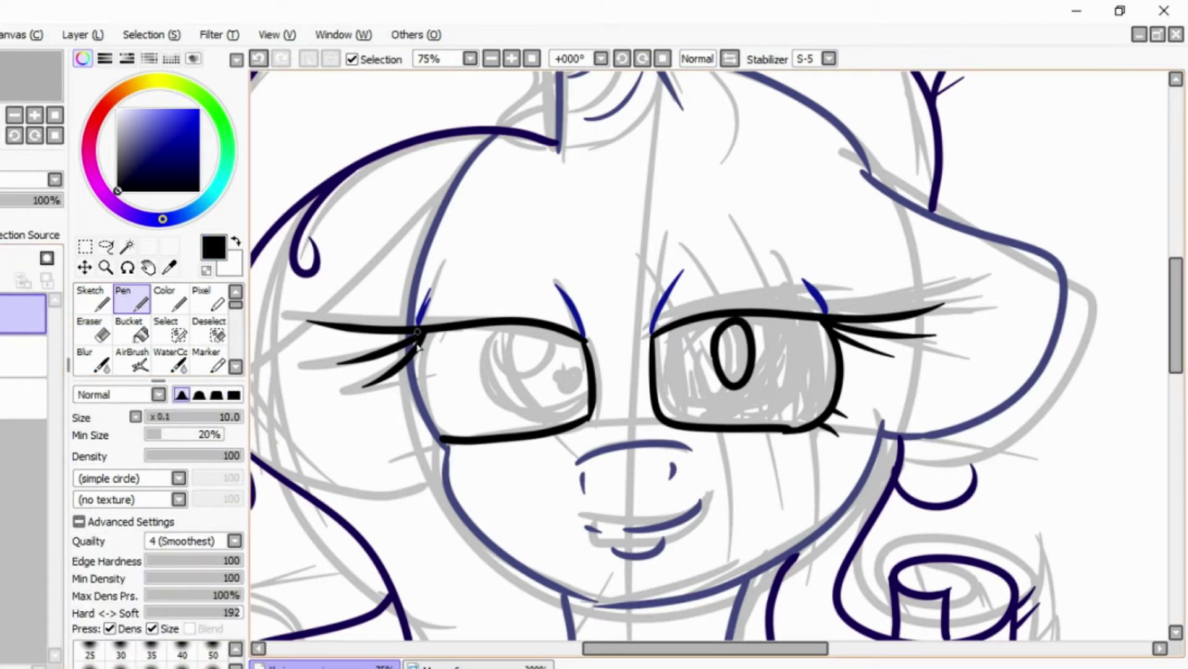
{"action": "scroll", "coordinate": [1114, 393], "scroll_direction": "down", "scroll_amount": 10}
- Open the reference picture of the pink straight-maned pony and sample its dark magenta mane colour for the drawing
{"action": "left_click", "coordinate": [532, 664]}
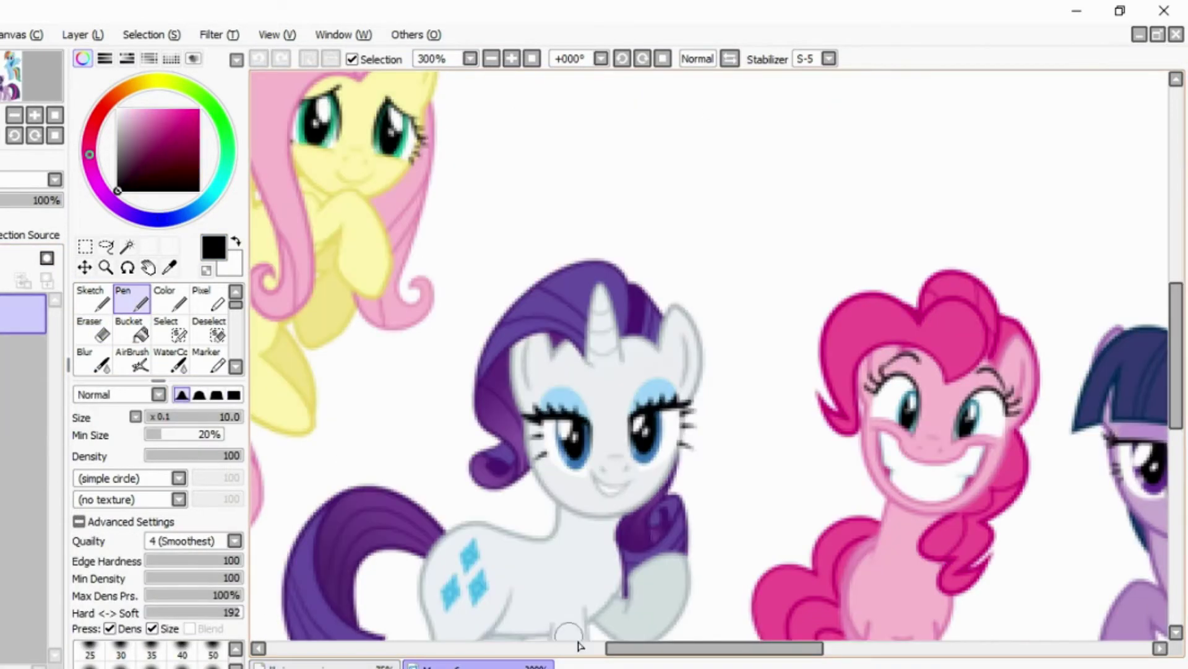
{"action": "key", "text": "alt+f"}
{"action": "key", "text": "o"}
{"action": "key", "text": "Return"}
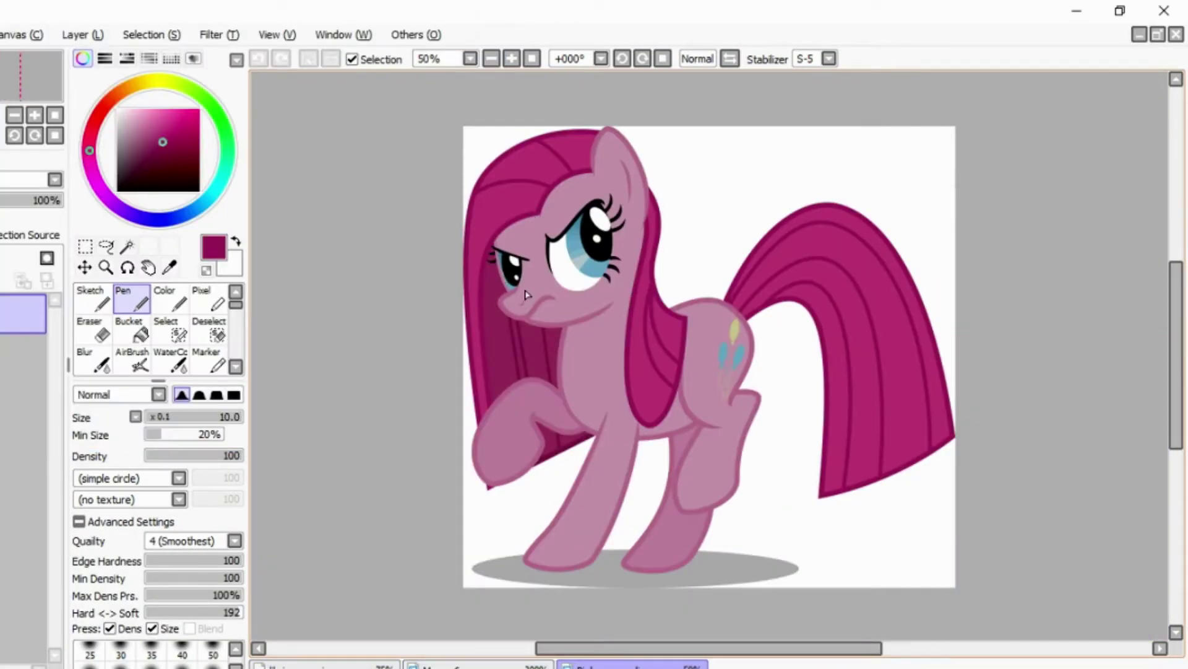
{"action": "key", "text": "ctrl+Tab"}
- Ink the doll's straight mane hanging beside its face in dark magenta
{"action": "left_click_drag", "start_coordinate": [673, 226], "coordinate": [743, 265]}
{"action": "left_click", "coordinate": [266, 62]}
{"action": "left_click_drag", "start_coordinate": [668, 224], "coordinate": [732, 273]}
{"action": "mouse_move", "coordinate": [669, 201]}
{"action": "left_mouse_down"}
{"action": "mouse_move", "coordinate": [777, 381]}
{"action": "mouse_move", "coordinate": [741, 501]}
{"action": "mouse_move", "coordinate": [746, 382]}
{"action": "left_mouse_up"}
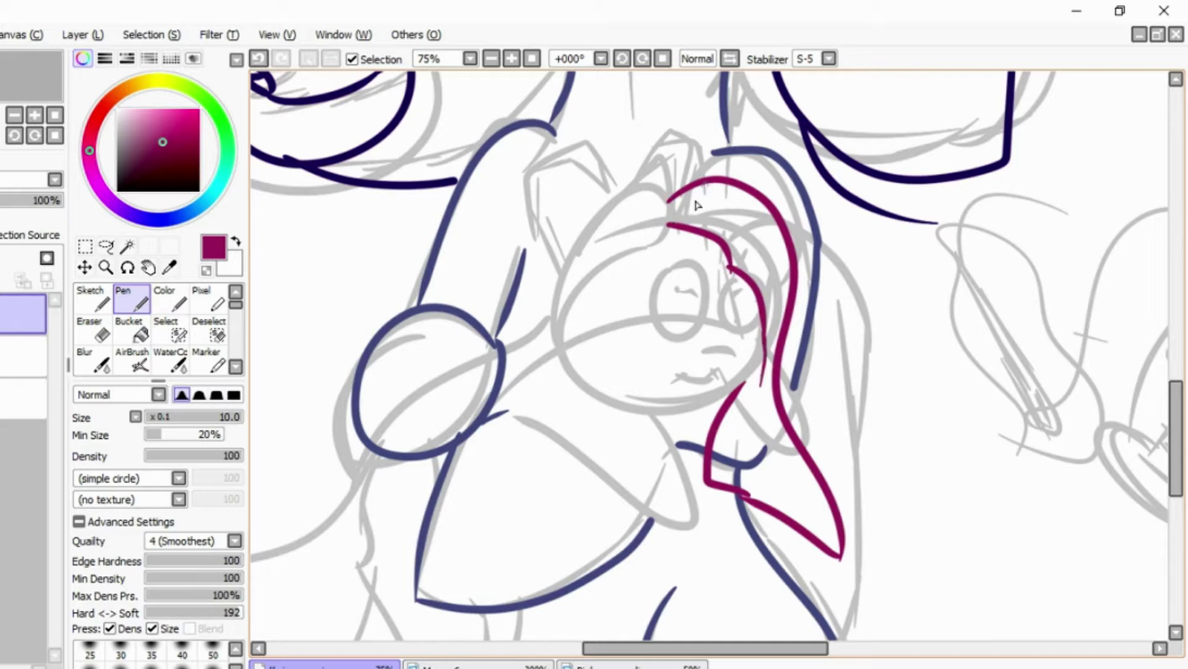
- Ink the doll's tail in dark magenta, add strand marks at the mane's tip, and erase the navy line overlapping the mane
{"action": "left_click_drag", "start_coordinate": [689, 644], "coordinate": [937, 356]}
{"action": "mouse_move", "coordinate": [622, 166]}
{"action": "left_mouse_down"}
{"action": "mouse_move", "coordinate": [380, 299]}
{"action": "mouse_move", "coordinate": [402, 393]}
{"action": "left_mouse_up"}
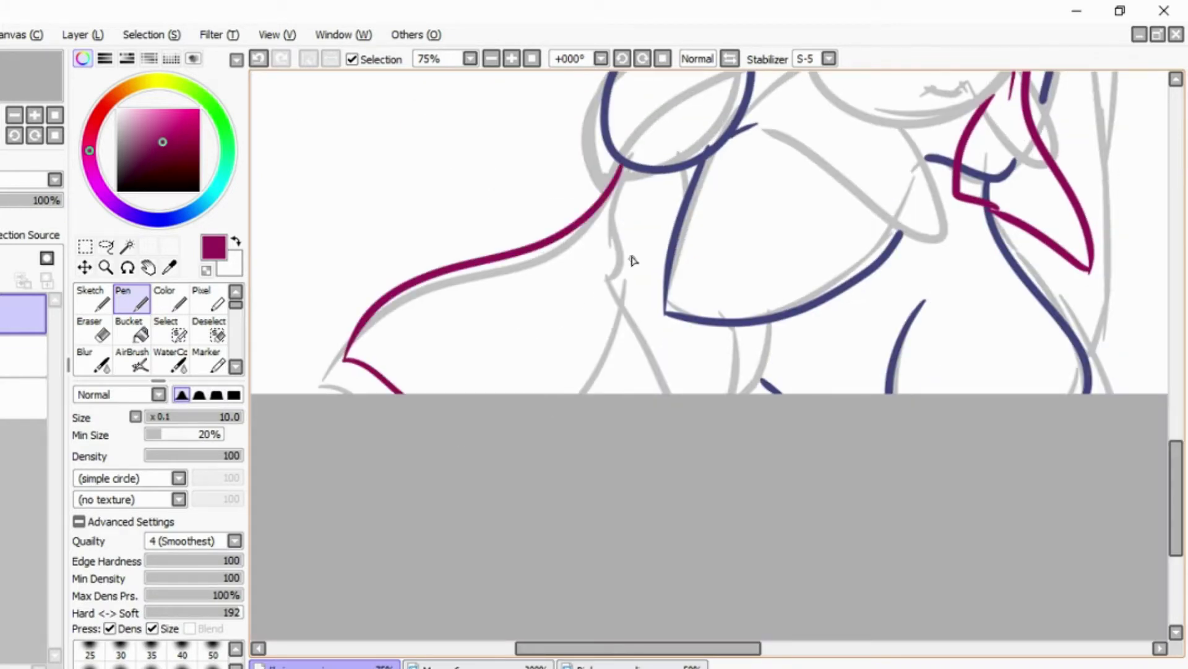
{"action": "scroll", "coordinate": [918, 520], "scroll_direction": "right", "scroll_amount": 2}
{"action": "scroll", "coordinate": [752, 533], "scroll_direction": "up", "scroll_amount": 5}
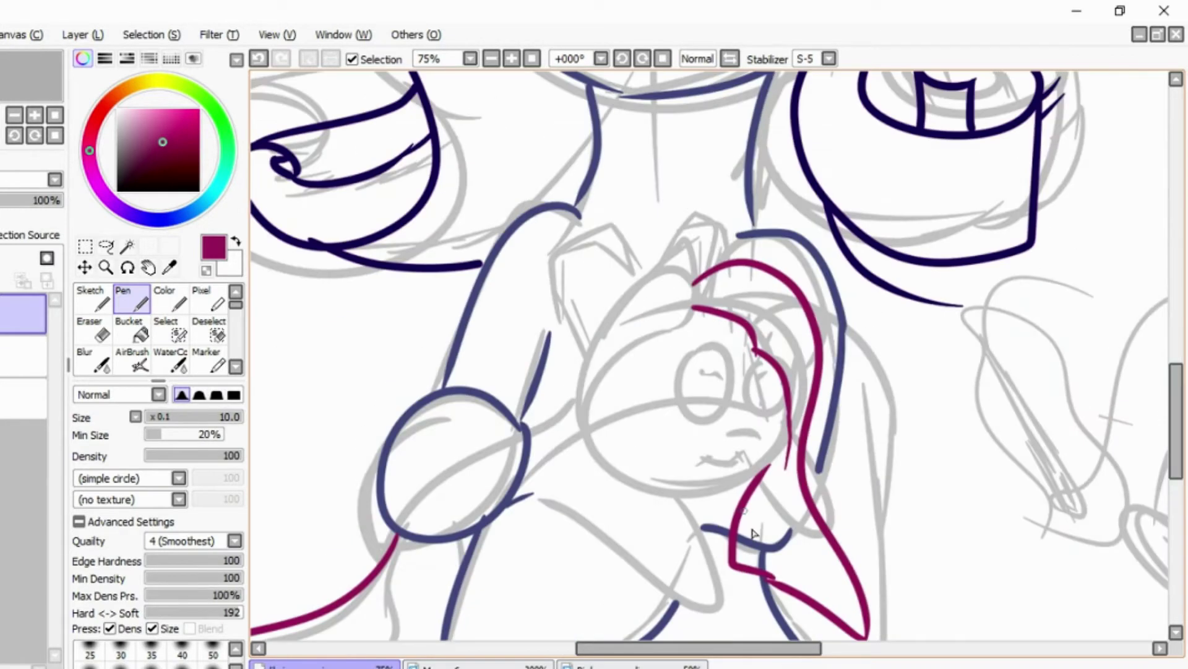
{"action": "key", "text": "e"}
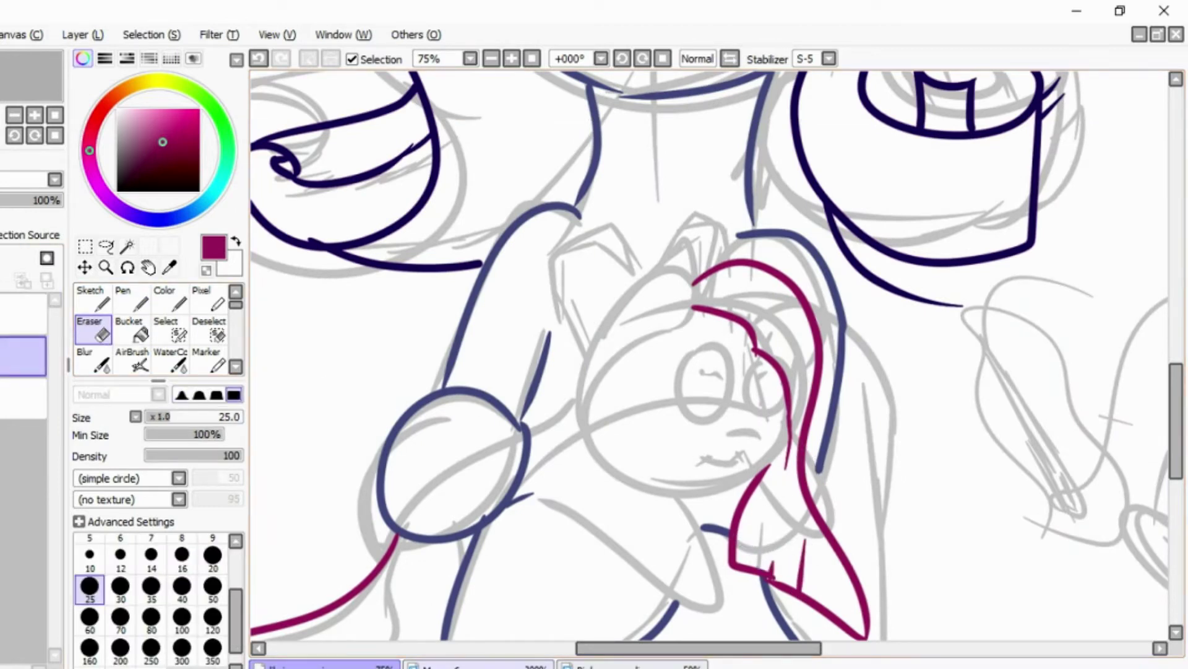
- Sample the mauve body outline colour from the straight-maned pony reference and return to the drawing
{"action": "left_click", "coordinate": [607, 662]}
{"action": "left_click", "coordinate": [588, 299], "text": "alt"}
{"action": "left_click", "coordinate": [529, 320], "text": "alt"}
{"action": "left_click", "coordinate": [325, 663]}
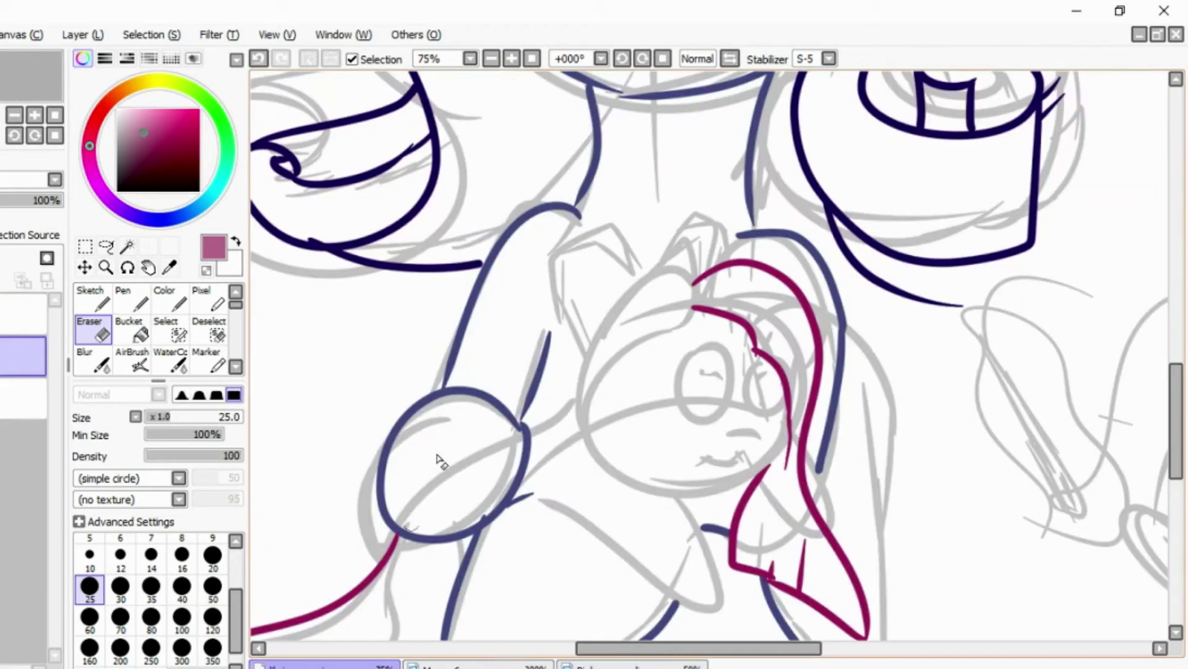
- Ink the outline of the doll's head with the Pen in mauve pink
{"action": "left_click", "coordinate": [511, 59]}
{"action": "left_click", "coordinate": [132, 300]}
{"action": "mouse_move", "coordinate": [543, 365]}
{"action": "left_mouse_down"}
{"action": "mouse_move", "coordinate": [669, 322]}
{"action": "mouse_move", "coordinate": [654, 268]}
{"action": "mouse_move", "coordinate": [536, 458]}
{"action": "left_mouse_up"}
{"action": "mouse_move", "coordinate": [698, 484]}
{"action": "left_mouse_down"}
{"action": "mouse_move", "coordinate": [772, 490]}
{"action": "mouse_move", "coordinate": [622, 536]}
{"action": "left_mouse_up"}
- Ink the doll's hanging front leg and the short line joining its head to the unicorn's hoof in mauve
{"action": "scroll", "coordinate": [622, 532], "scroll_direction": "down", "scroll_amount": 3}
{"action": "mouse_move", "coordinate": [625, 308]}
{"action": "left_mouse_down"}
{"action": "mouse_move", "coordinate": [711, 495]}
{"action": "mouse_move", "coordinate": [485, 320]}
{"action": "mouse_move", "coordinate": [481, 285]}
{"action": "left_mouse_up"}
{"action": "scroll", "coordinate": [497, 272], "scroll_direction": "left", "scroll_amount": 5}
{"action": "key", "text": "ctrl+z"}
{"action": "left_click_drag", "start_coordinate": [656, 234], "coordinate": [721, 208]}
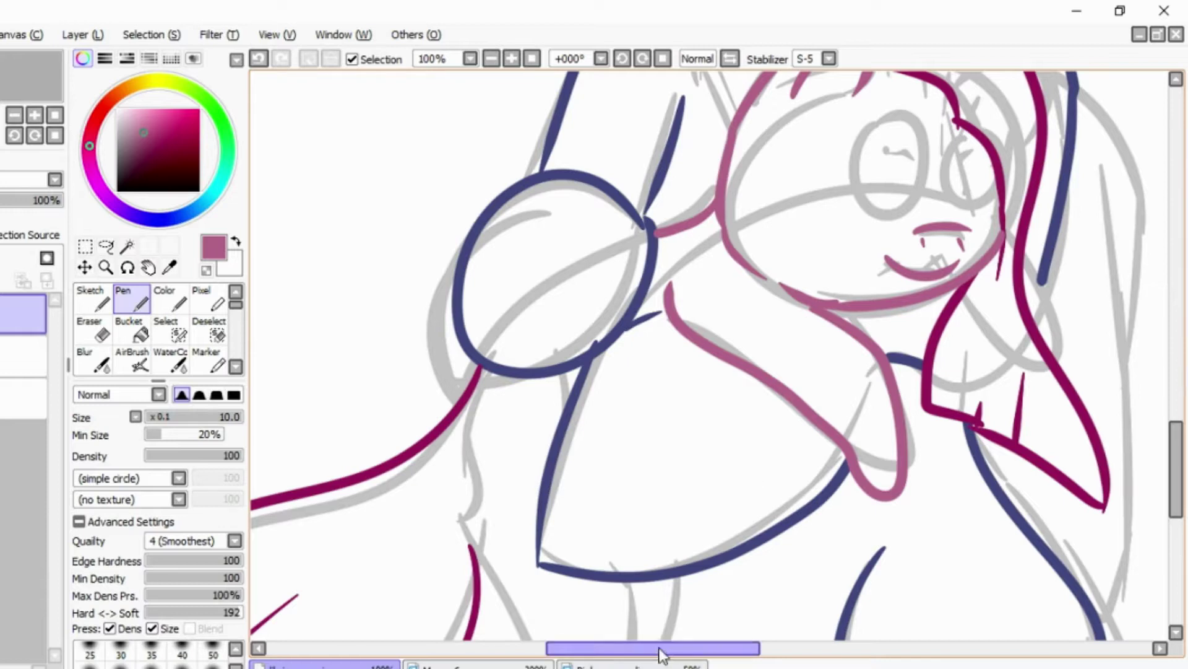
- Ink the doll's lower body and hind leg lines down to the canvas edge in mauve
{"action": "left_click_drag", "start_coordinate": [664, 650], "coordinate": [647, 650]}
{"action": "scroll", "coordinate": [1161, 493], "scroll_direction": "down", "scroll_amount": 3}
{"action": "mouse_move", "coordinate": [559, 132]}
{"action": "left_mouse_down"}
{"action": "mouse_move", "coordinate": [541, 291]}
{"action": "mouse_move", "coordinate": [631, 430]}
{"action": "left_mouse_up"}
{"action": "left_click_drag", "start_coordinate": [684, 337], "coordinate": [737, 434]}
- Check the eye colours in both reference pictures and set the pen colour to a dark navy blue
{"action": "left_click", "coordinate": [532, 58]}
{"action": "left_click", "coordinate": [531, 59]}
{"action": "scroll", "coordinate": [1056, 493], "scroll_direction": "down", "scroll_amount": 5}
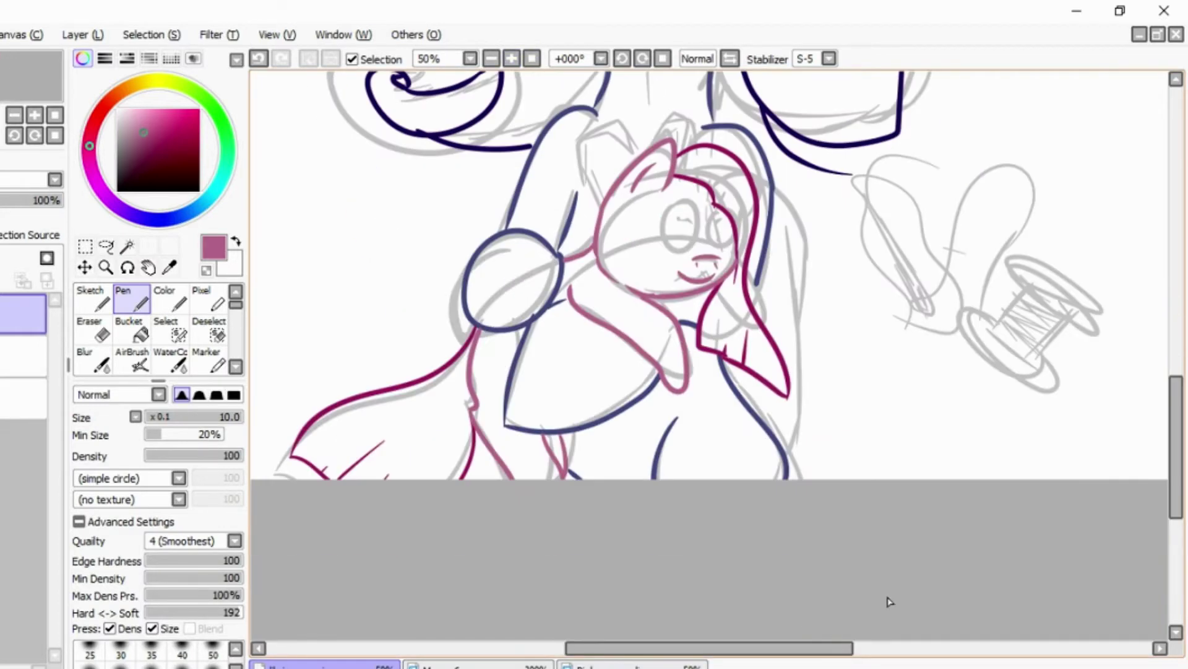
{"action": "scroll", "coordinate": [560, 204], "scroll_direction": "right", "scroll_amount": 3}
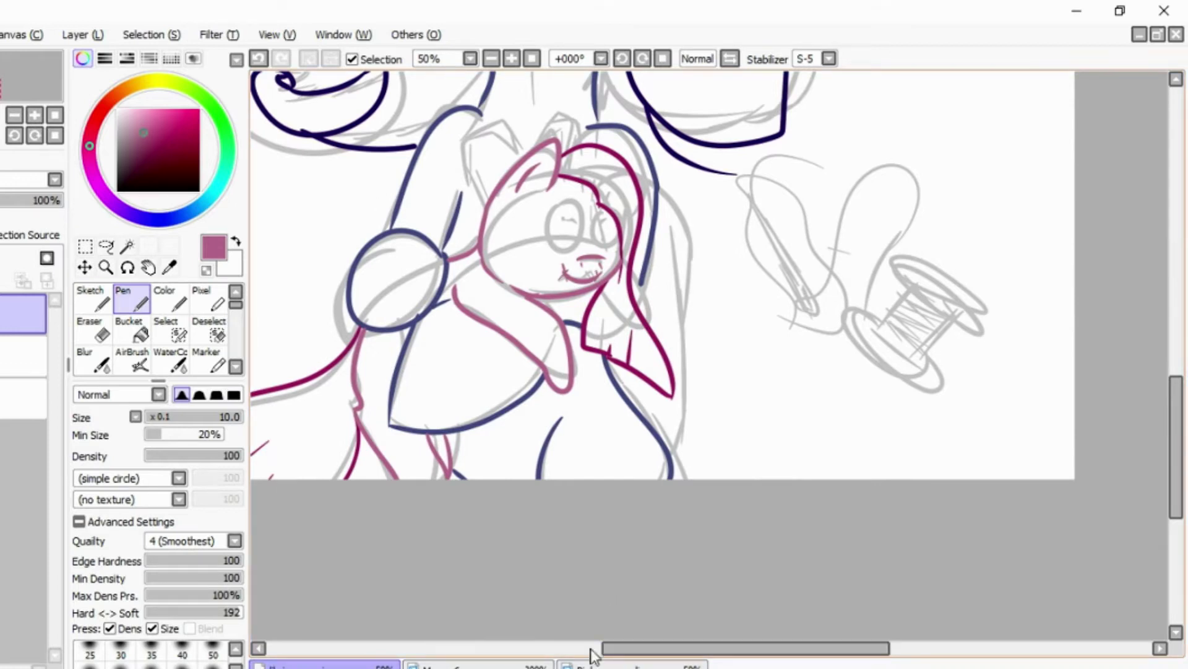
{"action": "left_click", "coordinate": [619, 664]}
{"action": "left_click", "coordinate": [477, 664]}
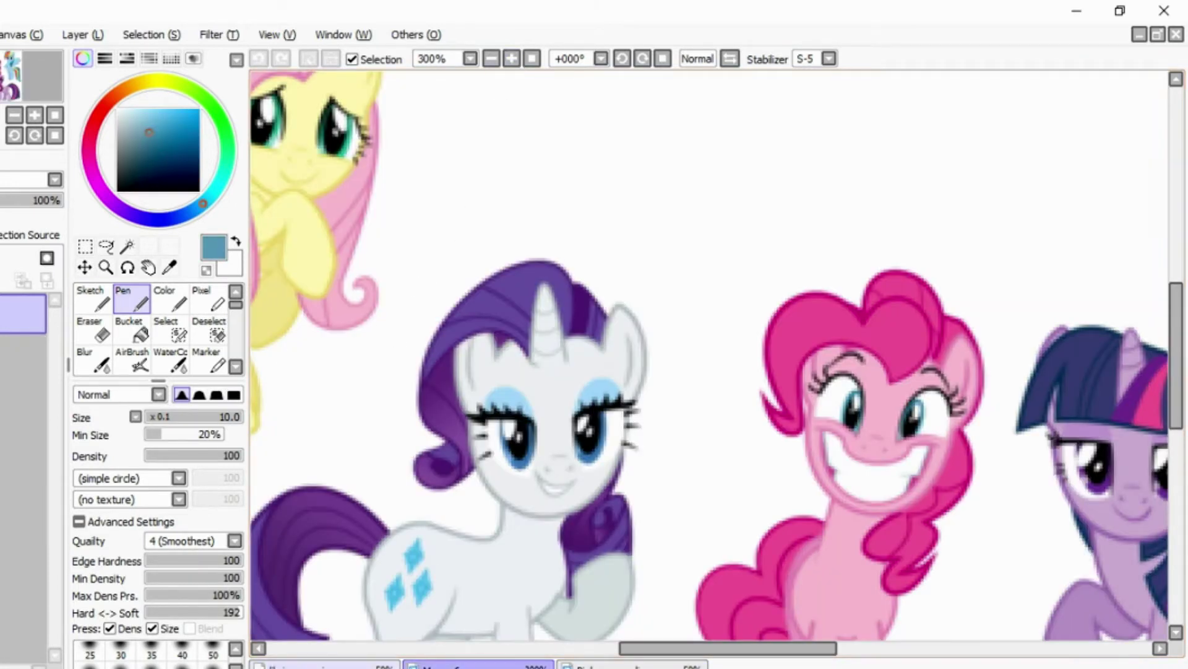
{"action": "left_click", "coordinate": [310, 665]}
{"action": "left_click", "coordinate": [166, 162]}
{"action": "left_click", "coordinate": [193, 210]}
- Ink the doll's button eyes in navy as ovals with small dots for the holes
{"action": "mouse_move", "coordinate": [605, 350]}
{"action": "left_mouse_down"}
{"action": "mouse_move", "coordinate": [554, 420]}
{"action": "mouse_move", "coordinate": [604, 349]}
{"action": "left_mouse_up"}
{"action": "left_click", "coordinate": [584, 389]}
{"action": "left_click_drag", "start_coordinate": [668, 369], "coordinate": [673, 436]}
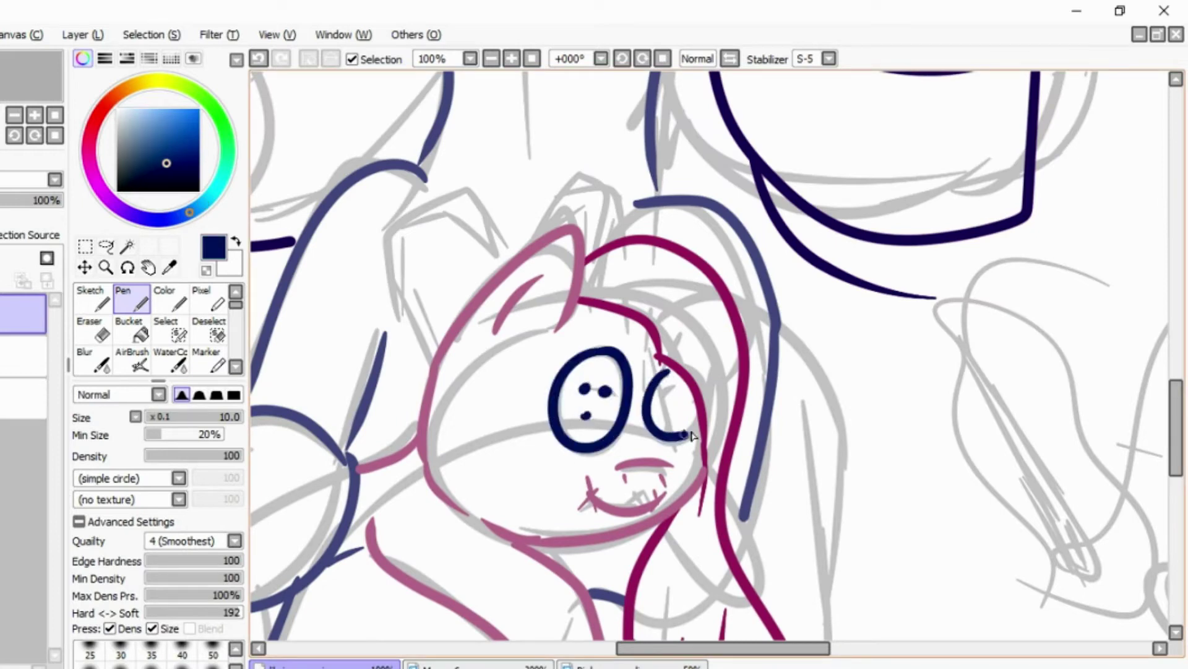
- Set the pen colour to a dark reddish brown for the thread spool
{"action": "scroll", "coordinate": [493, 130], "scroll_direction": "down", "scroll_amount": 3}
{"action": "scroll", "coordinate": [494, 130], "scroll_direction": "up", "scroll_amount": 1}
{"action": "scroll", "coordinate": [978, 516], "scroll_direction": "down", "scroll_amount": 3}
{"action": "scroll", "coordinate": [978, 517], "scroll_direction": "right", "scroll_amount": 3}
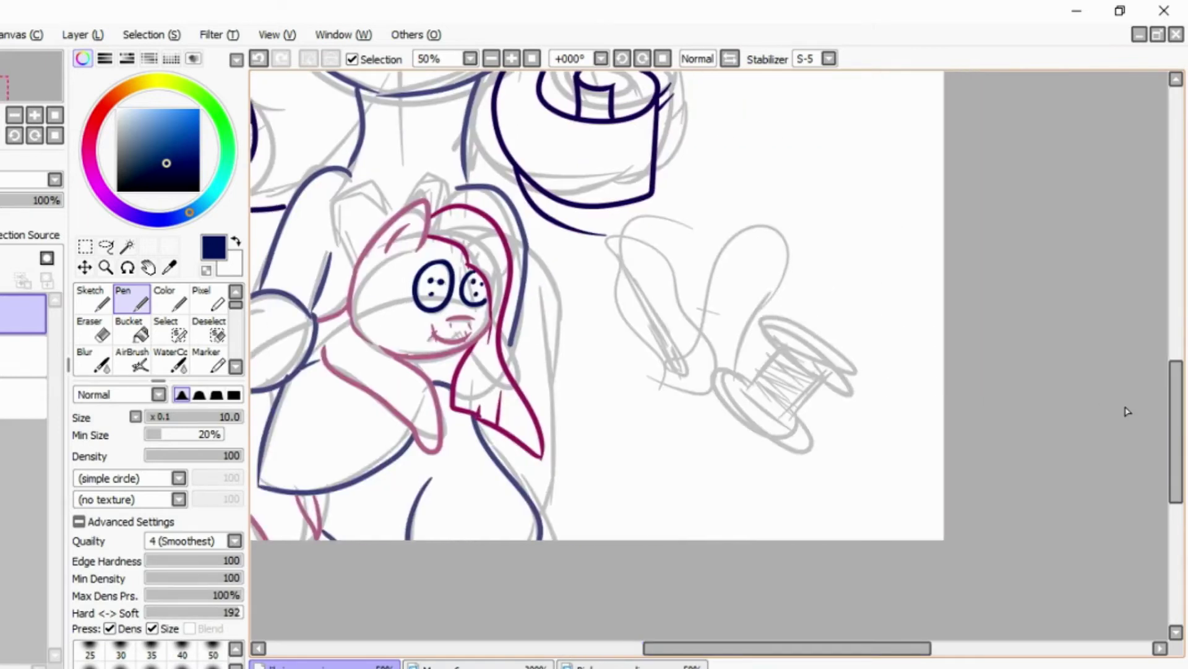
{"action": "scroll", "coordinate": [1095, 406], "scroll_direction": "up", "scroll_amount": 2}
{"action": "scroll", "coordinate": [1096, 406], "scroll_direction": "right", "scroll_amount": 3}
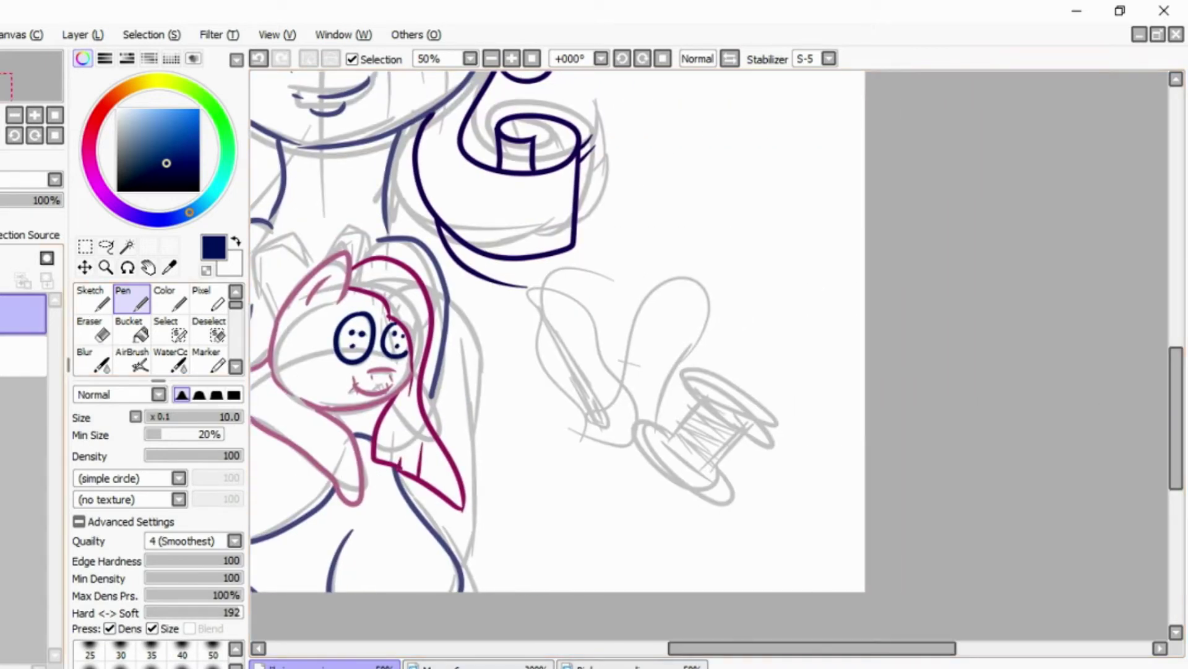
{"action": "scroll", "coordinate": [811, 648], "scroll_direction": "right", "scroll_amount": 2}
{"action": "left_click", "coordinate": [96, 122]}
{"action": "left_click", "coordinate": [114, 96]}
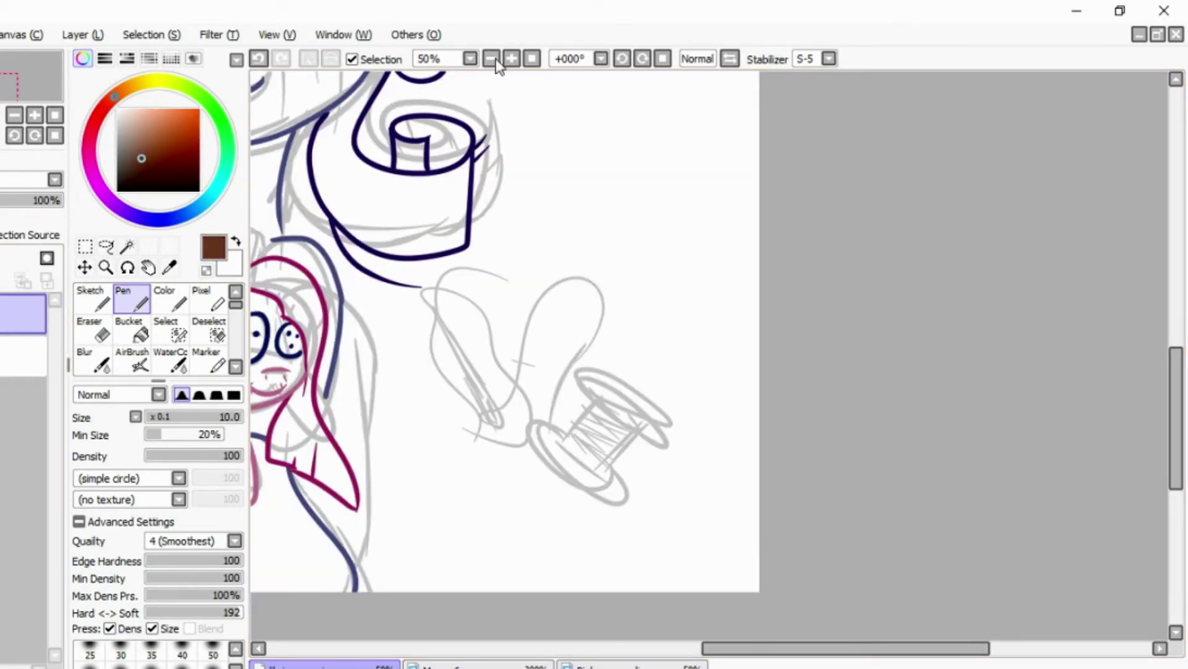
- Ink the two round ends of the thread spool in brown, undoing misplaced strokes first
{"action": "left_click", "coordinate": [511, 58]}
{"action": "scroll", "coordinate": [472, 291], "scroll_direction": "down", "scroll_amount": 1}
{"action": "mouse_move", "coordinate": [472, 291]}
{"action": "left_mouse_down"}
{"action": "mouse_move", "coordinate": [477, 273]}
{"action": "mouse_move", "coordinate": [470, 291]}
{"action": "mouse_move", "coordinate": [464, 277]}
{"action": "mouse_move", "coordinate": [484, 304]}
{"action": "left_mouse_up"}
{"action": "key", "text": "ctrl+z"}
{"action": "key", "text": "ctrl+z"}
{"action": "key", "text": "ctrl+z"}
{"action": "left_click_drag", "start_coordinate": [361, 368], "coordinate": [508, 443]}
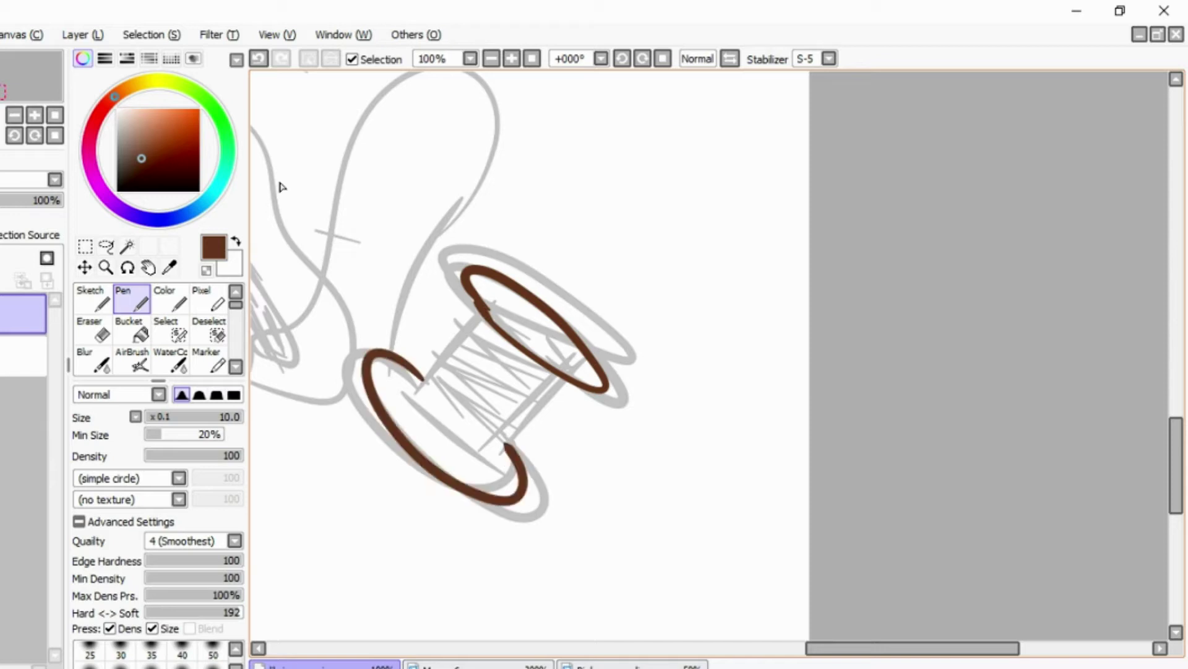
- Set the pen colour to dark red and ink the outline of the thread wound between the spool's ends
{"action": "left_click", "coordinate": [91, 133]}
{"action": "left_click", "coordinate": [161, 151]}
{"action": "left_click_drag", "start_coordinate": [484, 316], "coordinate": [416, 434]}
{"action": "mouse_move", "coordinate": [560, 374]}
{"action": "left_mouse_down"}
{"action": "mouse_move", "coordinate": [505, 447]}
{"action": "mouse_move", "coordinate": [437, 451]}
{"action": "left_mouse_up"}
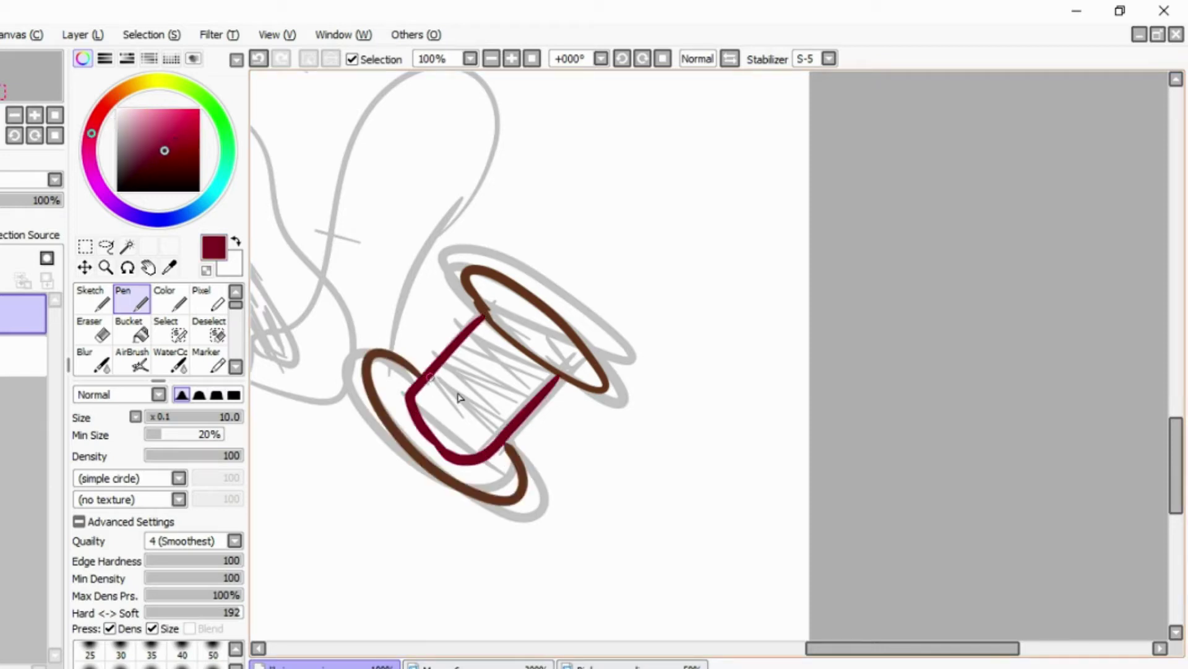
- Ink the wound thread as dark red diagonal lines across the middle of the spool
{"action": "left_click_drag", "start_coordinate": [418, 384], "coordinate": [451, 446]}
{"action": "left_click_drag", "start_coordinate": [434, 374], "coordinate": [477, 443]}
{"action": "mouse_move", "coordinate": [445, 362]}
{"action": "left_mouse_down"}
{"action": "mouse_move", "coordinate": [501, 431]}
{"action": "mouse_move", "coordinate": [520, 408]}
{"action": "left_mouse_up"}
{"action": "mouse_move", "coordinate": [483, 328]}
{"action": "left_mouse_down"}
{"action": "mouse_move", "coordinate": [532, 384]}
{"action": "mouse_move", "coordinate": [783, 384]}
{"action": "left_mouse_up"}
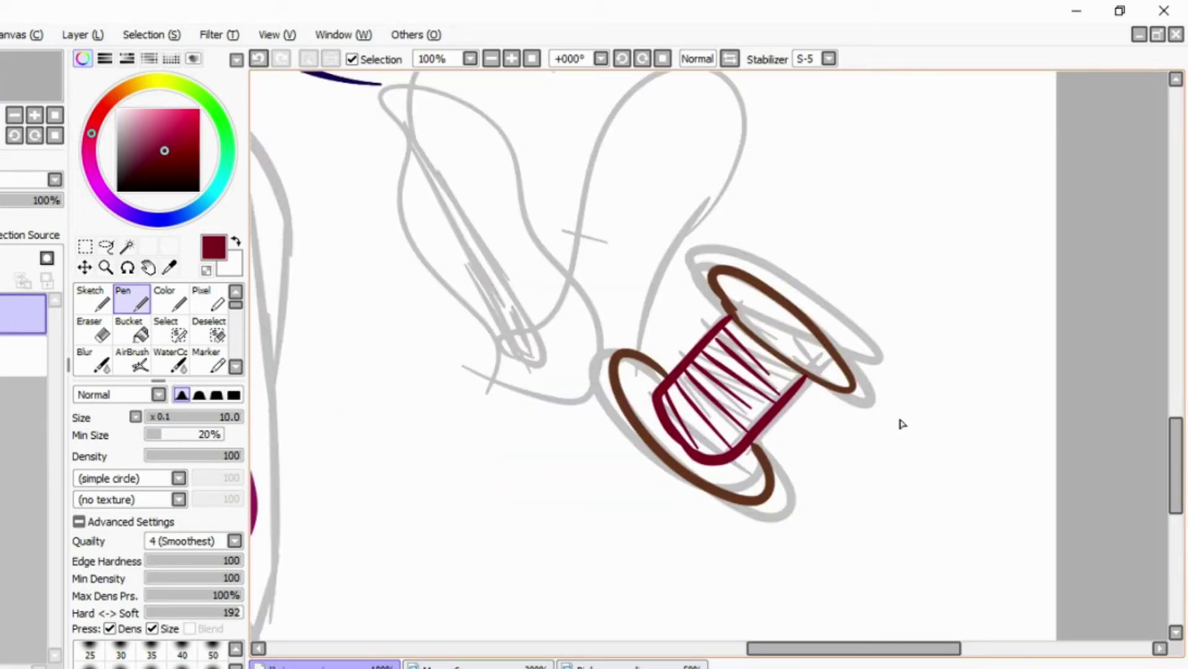
- Ink the loose dark red thread looping from the spool to the needle, and outline the needle in dark grey
{"action": "scroll", "coordinate": [866, 501], "scroll_direction": "up", "scroll_amount": 3}
{"action": "mouse_move", "coordinate": [663, 520]}
{"action": "left_mouse_down"}
{"action": "mouse_move", "coordinate": [562, 486]}
{"action": "mouse_move", "coordinate": [507, 492]}
{"action": "mouse_move", "coordinate": [411, 287]}
{"action": "mouse_move", "coordinate": [493, 481]}
{"action": "mouse_move", "coordinate": [414, 291]}
{"action": "left_mouse_up"}
{"action": "key", "text": "ctrl+z"}
{"action": "key", "text": "ctrl+z"}
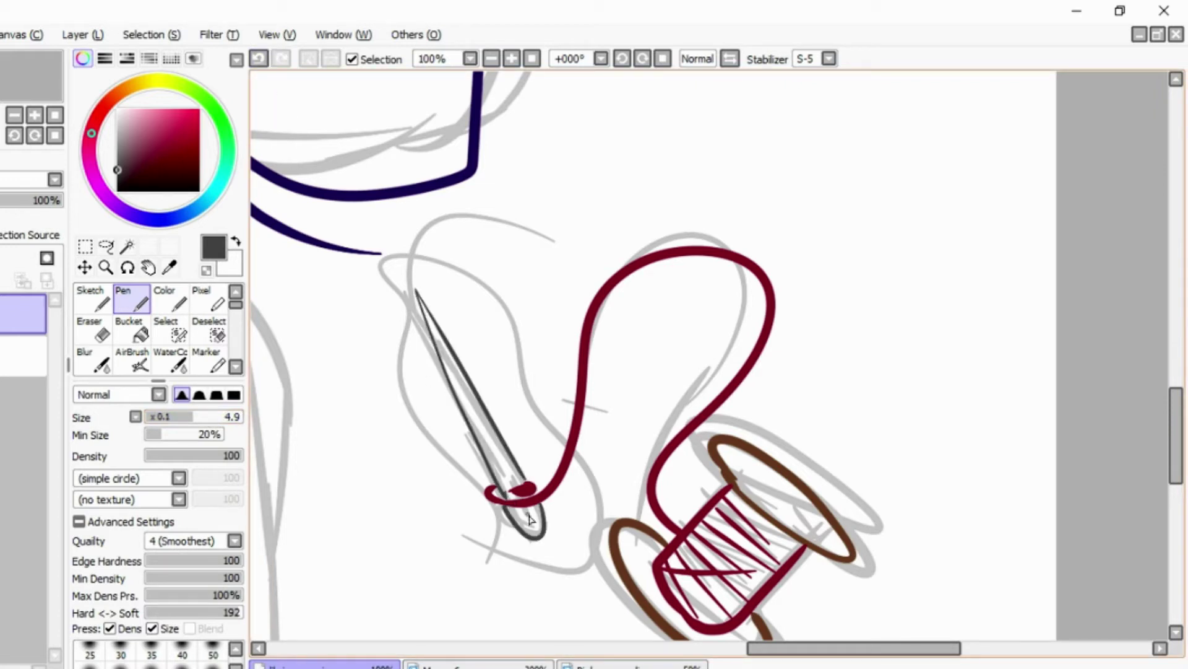
- Hide the sketch and fill the pony's eye nearest the large ear with black, leaving its oval highlight white
{"action": "left_click", "coordinate": [532, 59]}
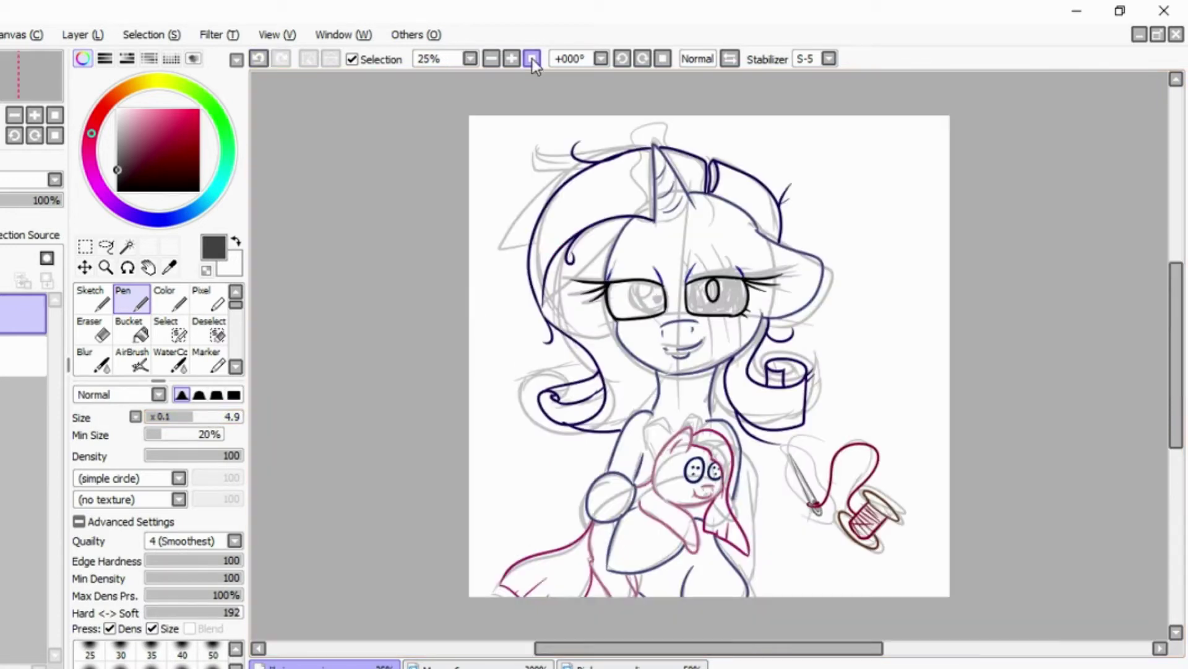
{"action": "left_click_drag", "start_coordinate": [596, 648], "coordinate": [621, 648]}
{"action": "left_click", "coordinate": [117, 190]}
{"action": "left_click", "coordinate": [132, 328]}
{"action": "left_click", "coordinate": [671, 308]}
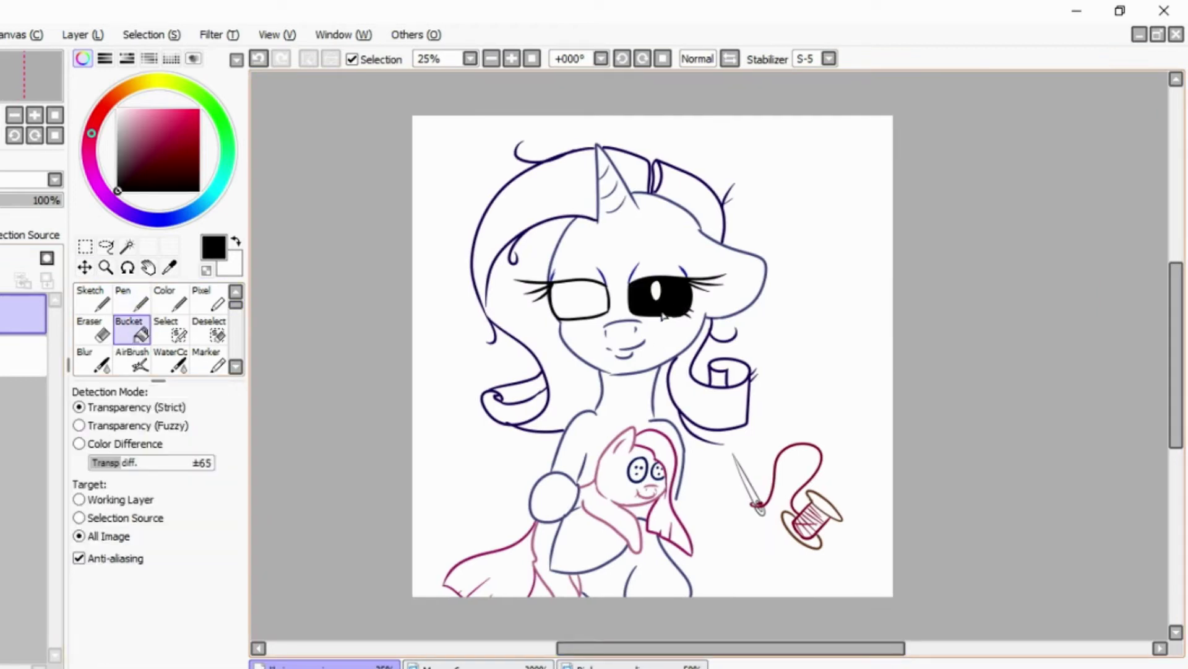
{"action": "left_click", "coordinate": [631, 663]}
{"action": "left_click", "coordinate": [325, 664]}
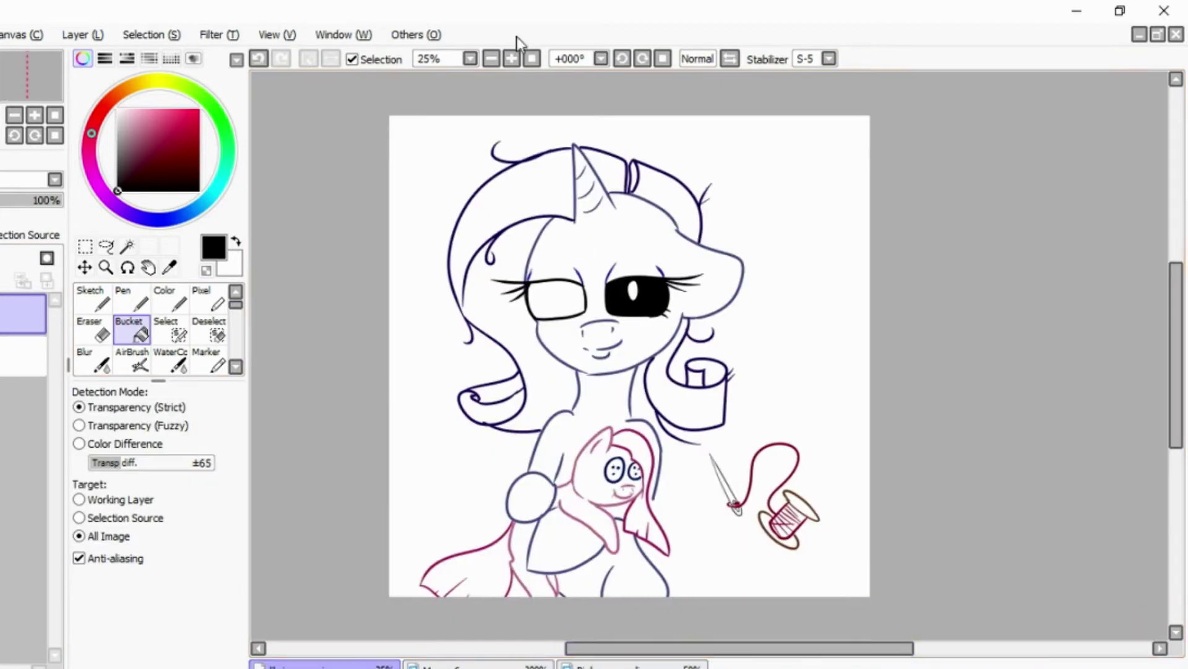
- Sample the muted blue of the pony's body outline and set the pen size to 10
{"action": "left_click", "coordinate": [511, 59]}
{"action": "scroll", "coordinate": [1102, 407], "scroll_direction": "down", "scroll_amount": 3}
{"action": "left_click", "coordinate": [616, 422], "text": "alt"}
{"action": "scroll", "coordinate": [1096, 449], "scroll_direction": "down", "scroll_amount": 2}
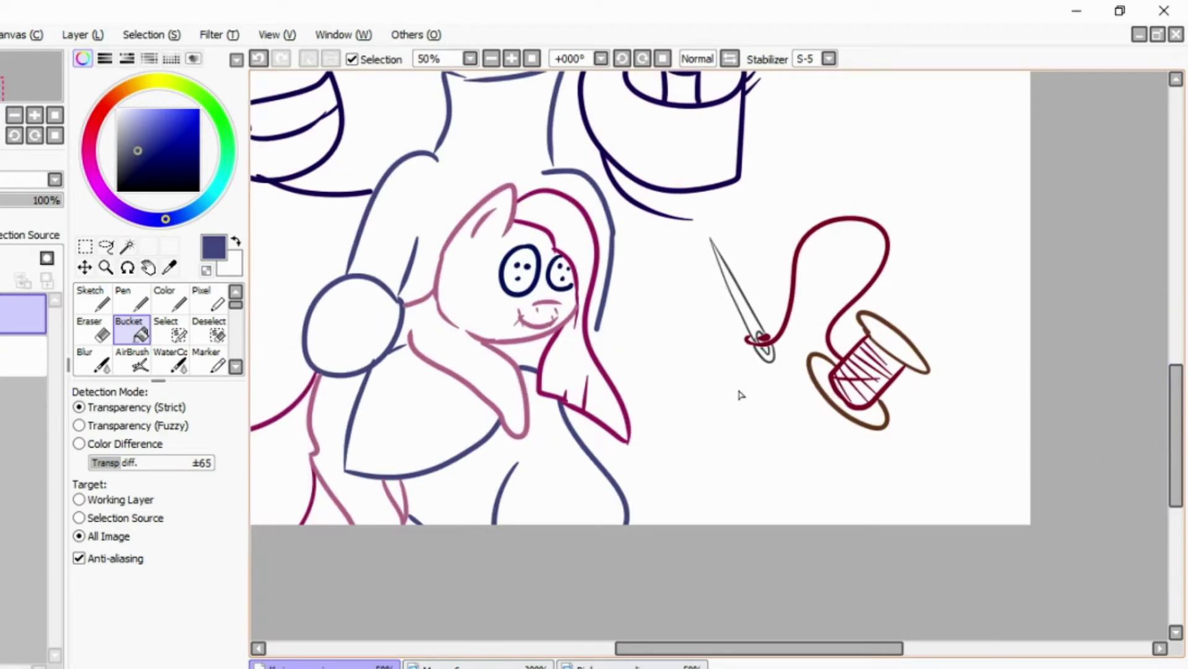
{"action": "left_click", "coordinate": [148, 301]}
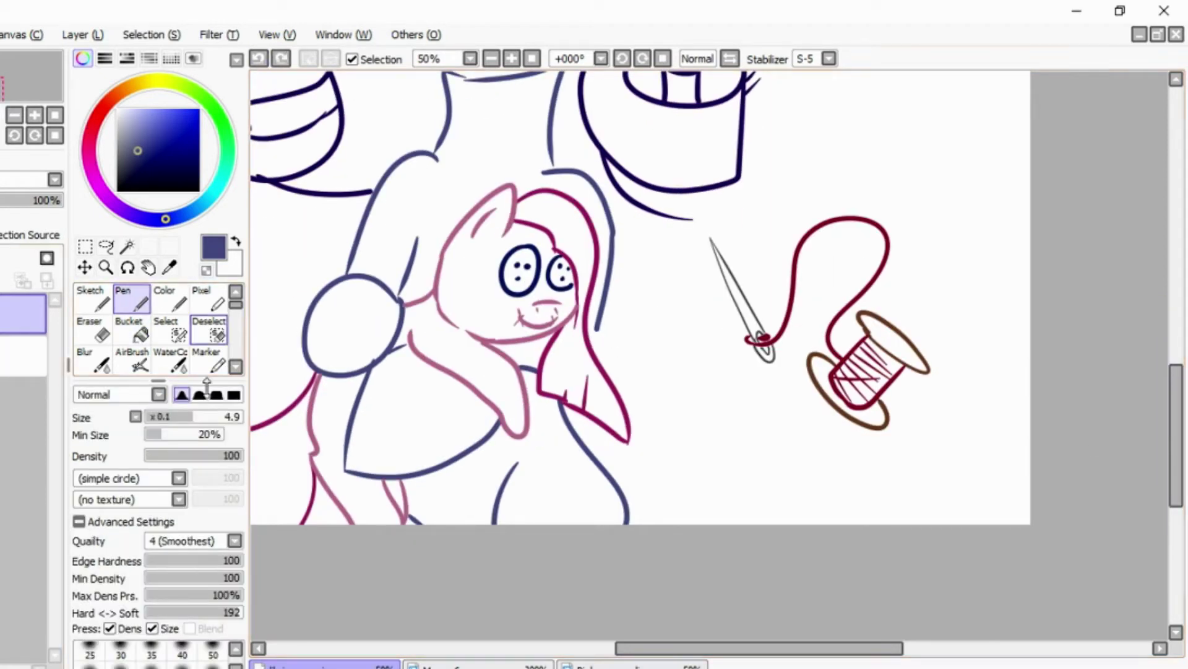
{"action": "key", "text": "bracketright"}
{"action": "key", "text": "bracketright"}
{"action": "key", "text": "bracketright"}
{"action": "key", "text": "bracketright"}
{"action": "key", "text": "bracketright"}
{"action": "key", "text": "bracketright"}
{"action": "scroll", "coordinate": [961, 426], "scroll_direction": "up", "scroll_amount": 5}
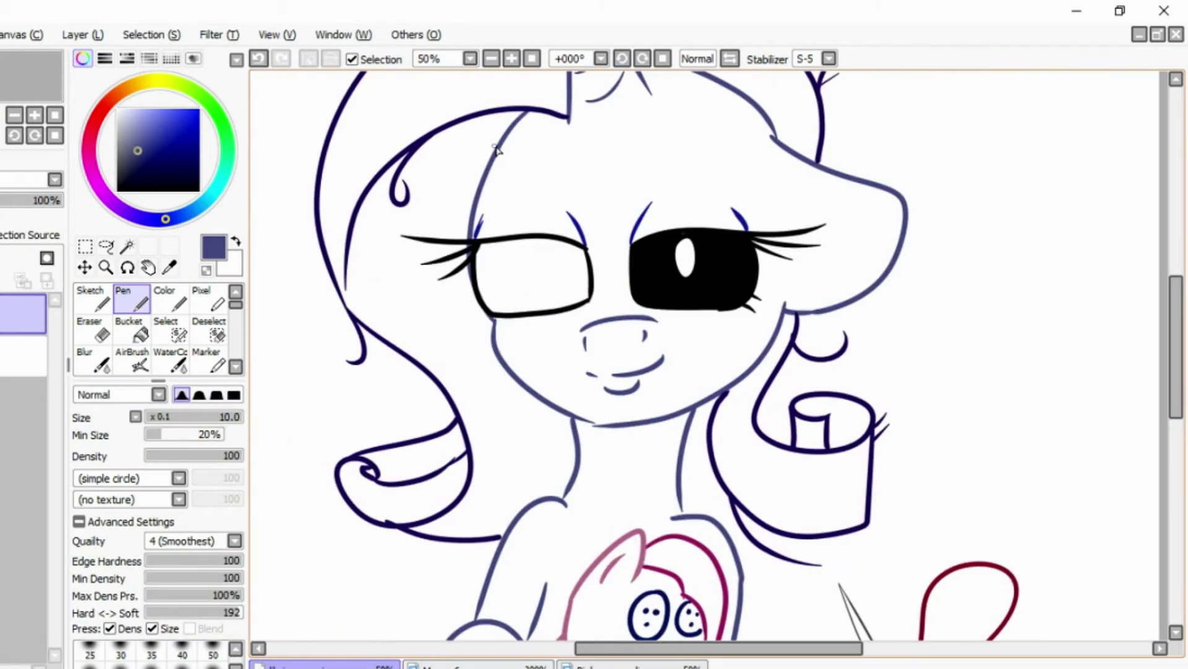
- Ink the outline of the far ear behind the eyelashes in muted blue, undoing the first misplaced stroke
{"action": "left_click_drag", "start_coordinate": [489, 178], "coordinate": [409, 282]}
{"action": "key", "text": "ctrl+z"}
{"action": "left_click", "coordinate": [25, 356]}
{"action": "left_click_drag", "start_coordinate": [486, 176], "coordinate": [406, 255]}
{"action": "left_click", "coordinate": [25, 314]}
{"action": "left_click", "coordinate": [152, 35]}
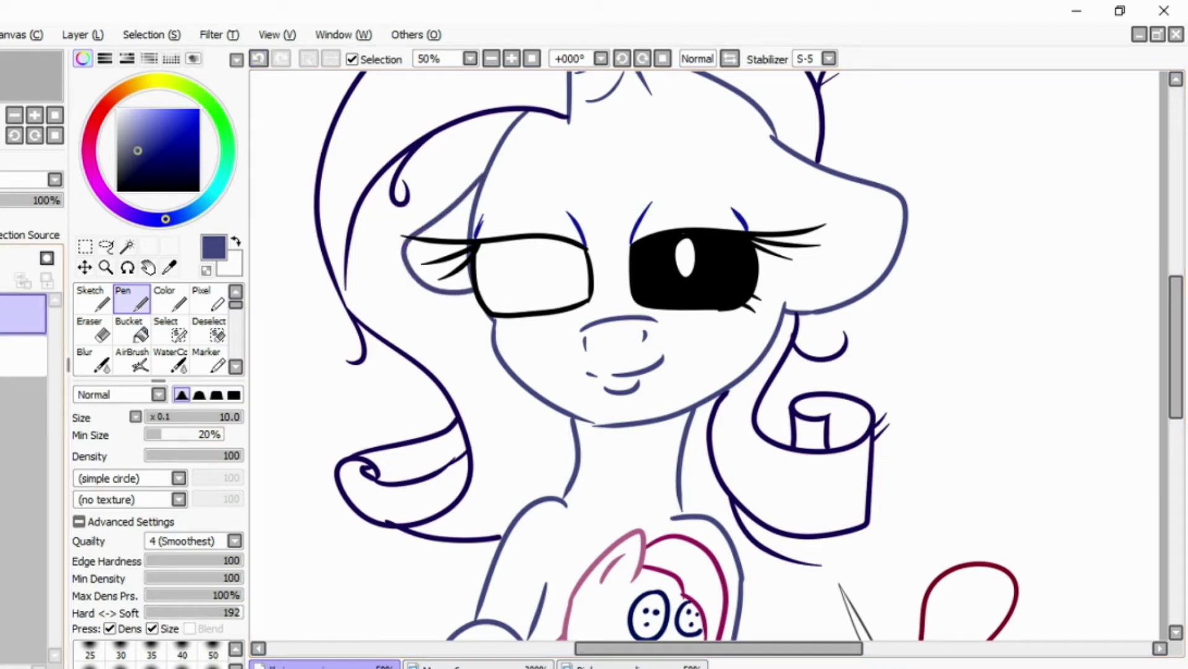
{"action": "key", "text": "Escape"}
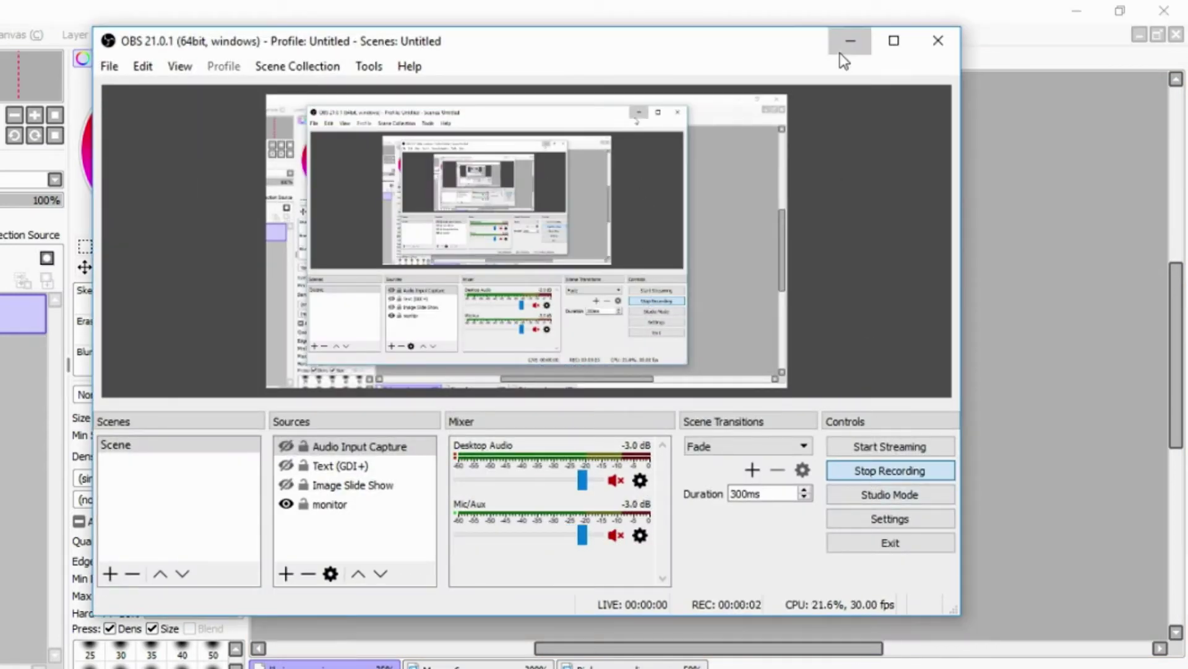
{"action": "left_click", "coordinate": [844, 41]}
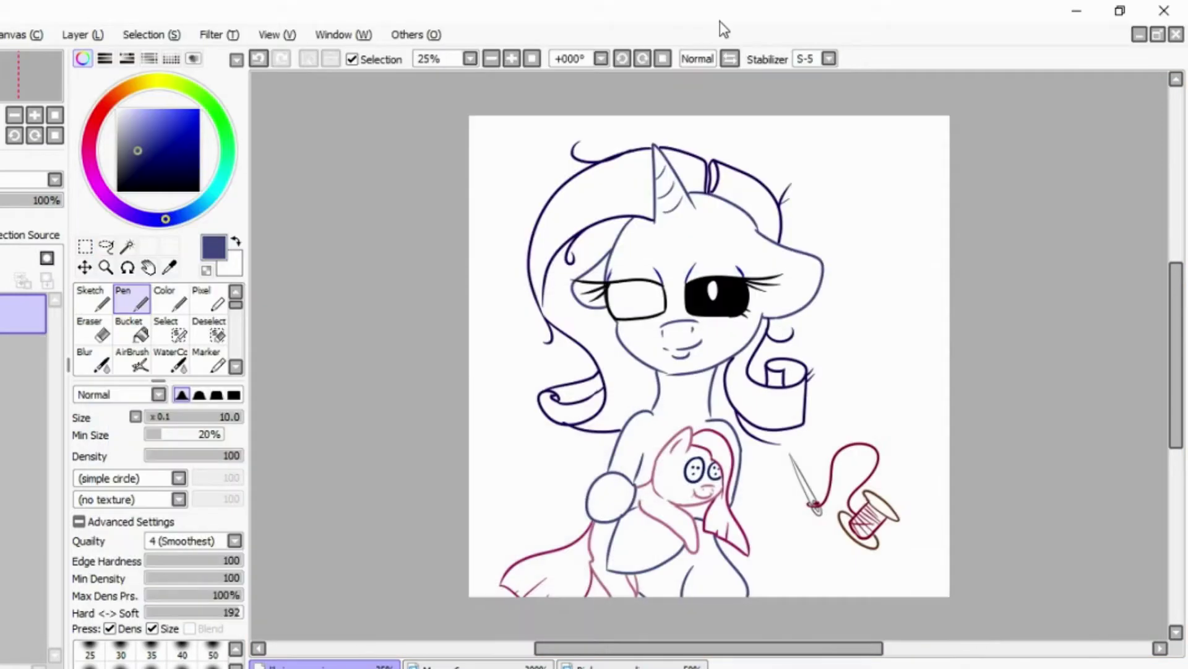
- Set the colour to a light greyish blue for the pony's coat
{"action": "left_click", "coordinate": [512, 58]}
{"action": "left_click", "coordinate": [511, 59]}
{"action": "scroll", "coordinate": [718, 356], "scroll_direction": "up", "scroll_amount": 3}
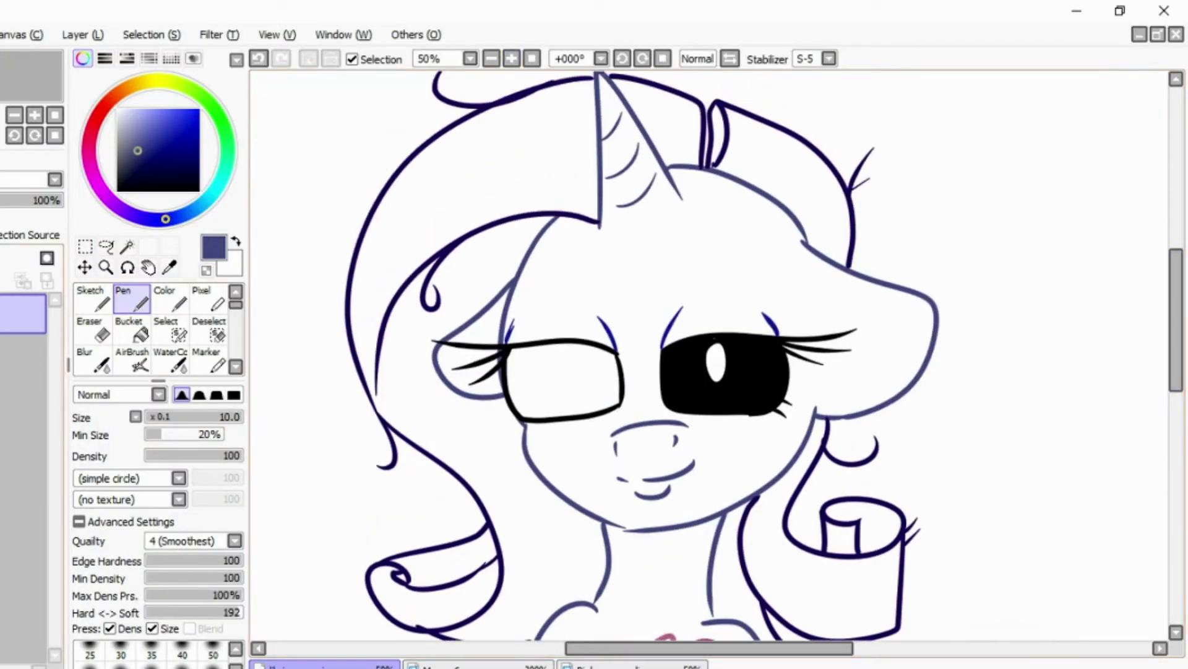
{"action": "left_click_drag", "start_coordinate": [138, 150], "coordinate": [125, 130]}
- Try to fill the pony's head and body with the light greyish blue
{"action": "left_click", "coordinate": [131, 328]}
{"action": "left_click", "coordinate": [644, 278]}
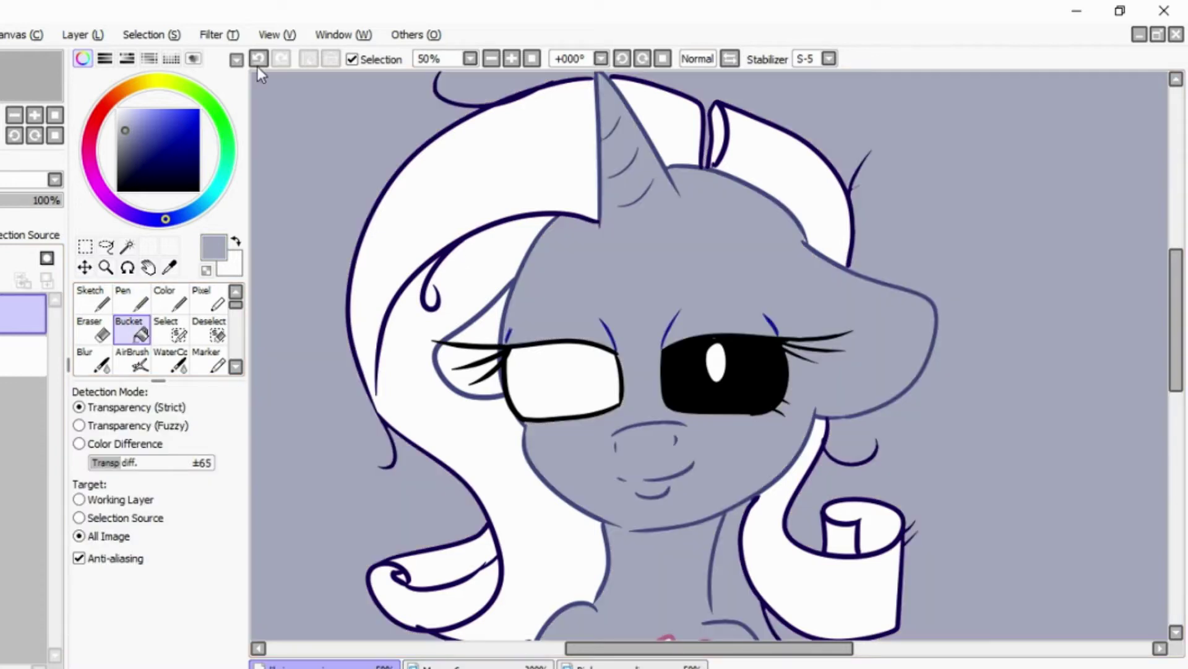
{"action": "left_click", "coordinate": [259, 59]}
- Close the gap in the line art and fill the head, horn, ears and upper body with the greyish blue
{"action": "key", "text": "n"}
{"action": "left_click", "coordinate": [130, 331]}
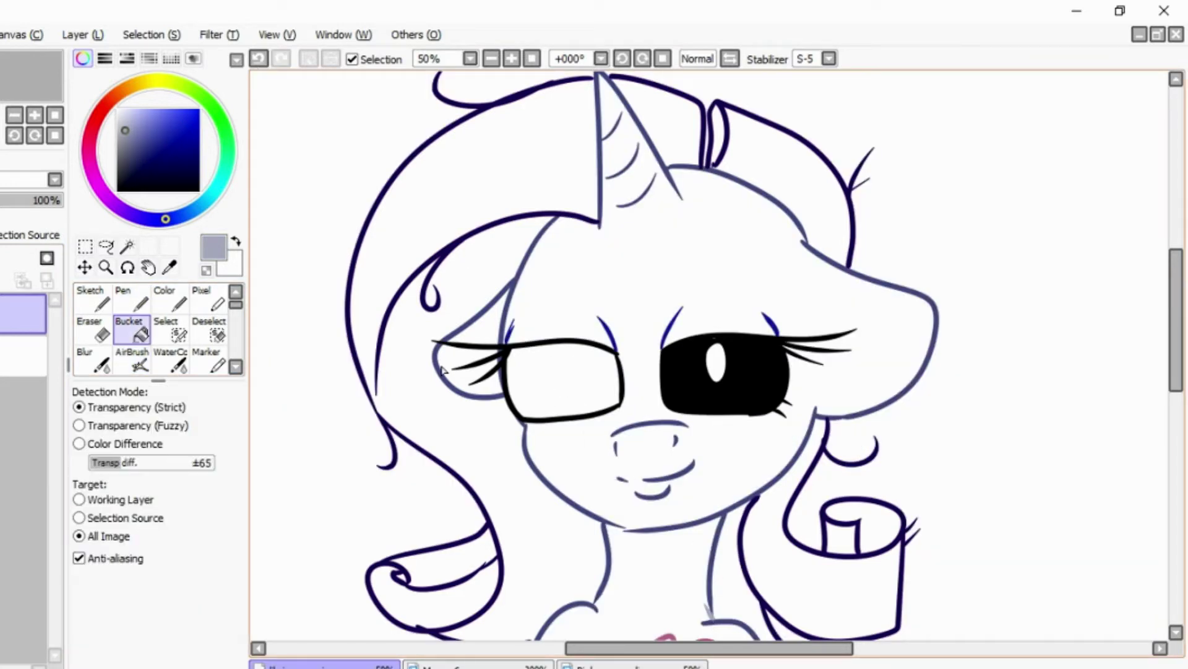
{"action": "left_click", "coordinate": [475, 350]}
{"action": "left_click", "coordinate": [746, 296]}
{"action": "left_click", "coordinate": [1167, 458]}
{"action": "key", "text": "ctrl+z"}
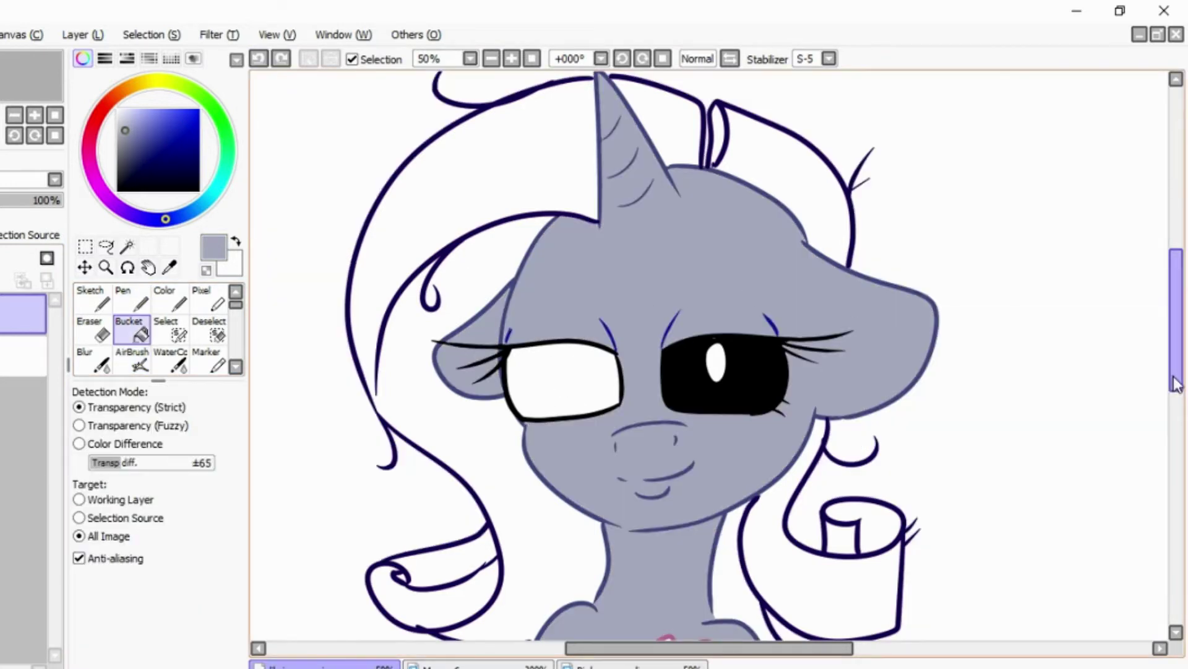
- Fill the pony's forearm and lower body around the doll with the same greyish blue
{"action": "scroll", "coordinate": [1170, 476], "scroll_direction": "down", "scroll_amount": 5}
{"action": "left_click", "coordinate": [143, 304]}
{"action": "left_click", "coordinate": [130, 331]}
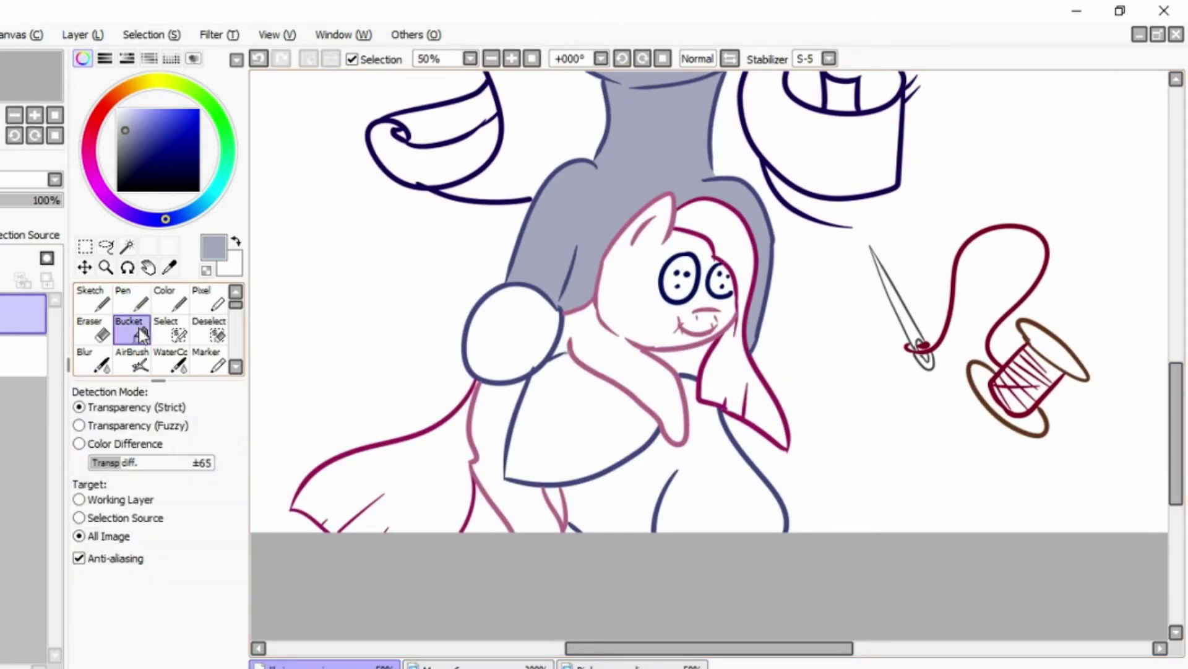
{"action": "left_click", "coordinate": [602, 442]}
{"action": "left_click", "coordinate": [697, 410]}
{"action": "left_click", "coordinate": [684, 374]}
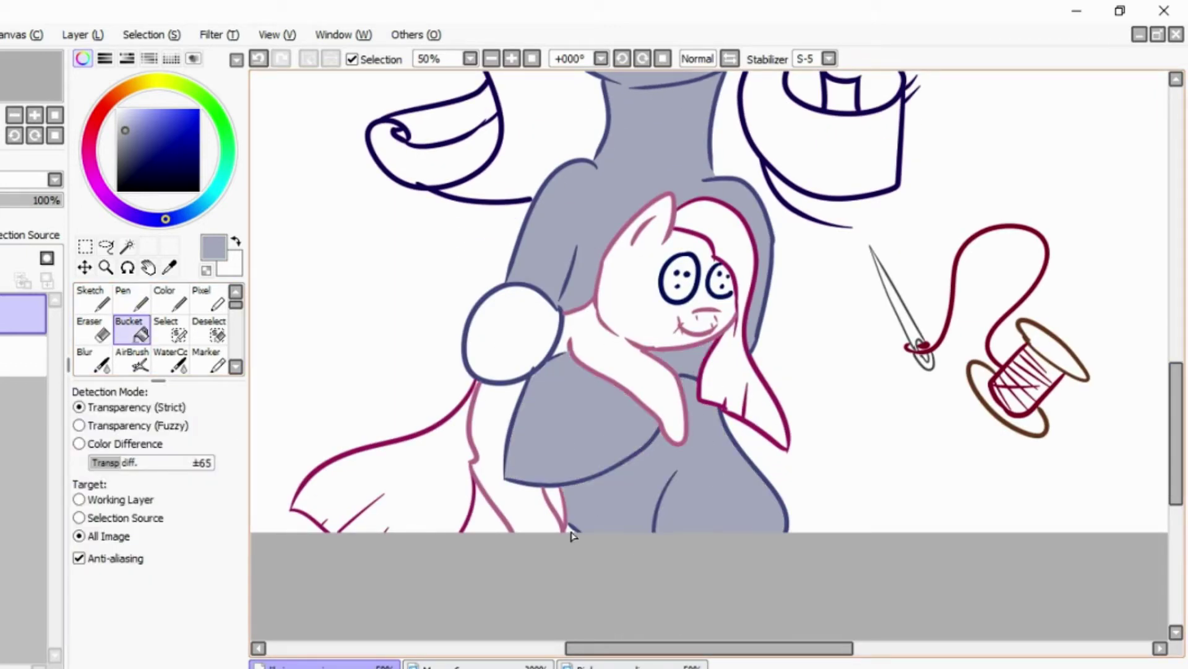
{"action": "scroll", "coordinate": [671, 611], "scroll_direction": "right", "scroll_amount": 1}
{"action": "scroll", "coordinate": [340, 223], "scroll_direction": "down", "scroll_amount": 2}
- Select all the filled greyish blue coat areas on the colour layer with the Magic Wand
{"action": "left_click", "coordinate": [23, 356]}
{"action": "left_click", "coordinate": [127, 246]}
{"action": "left_click", "coordinate": [593, 283]}
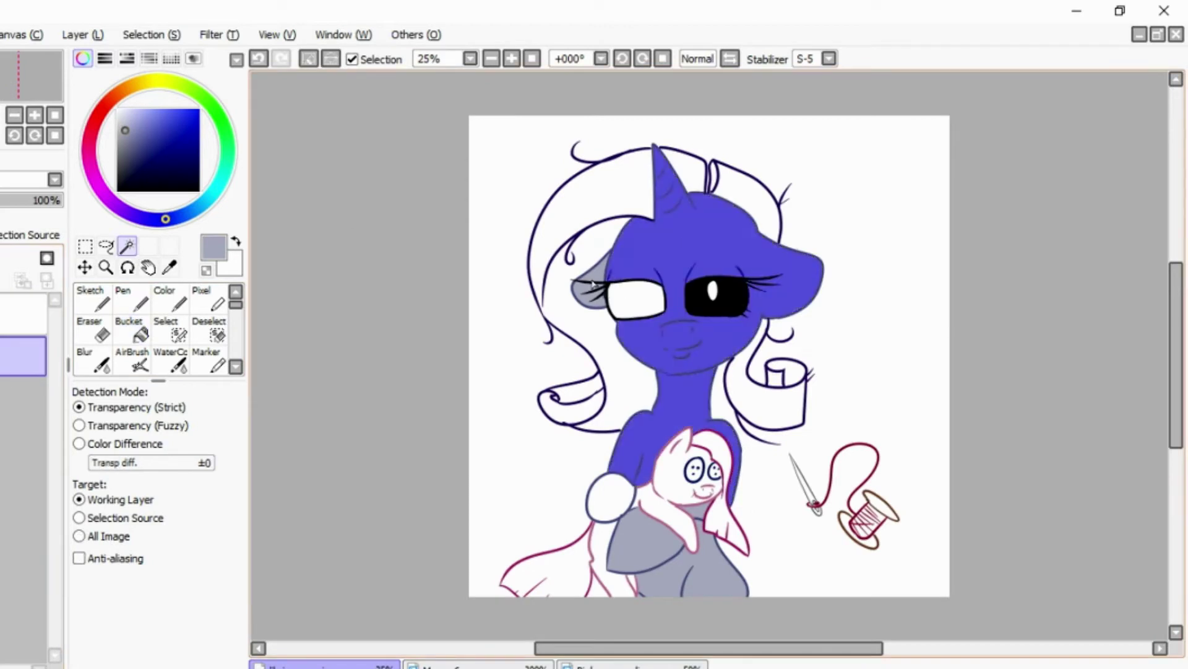
{"action": "left_click", "coordinate": [592, 284]}
{"action": "left_click", "coordinate": [673, 556]}
{"action": "scroll", "coordinate": [709, 355], "scroll_direction": "right", "scroll_amount": 1}
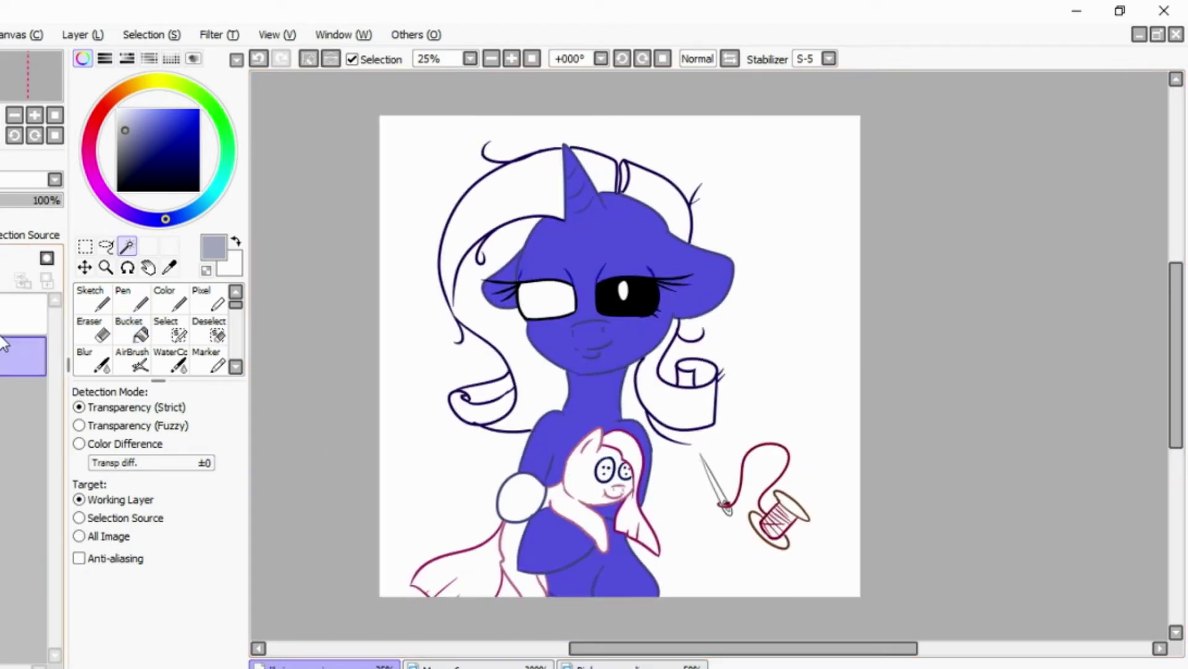
- Airbrush white highlights at size 100 over the horn, forehead and ears on a new layer
{"action": "left_click", "coordinate": [117, 109]}
{"action": "left_click", "coordinate": [132, 359]}
{"action": "left_click_drag", "start_coordinate": [585, 201], "coordinate": [577, 206]}
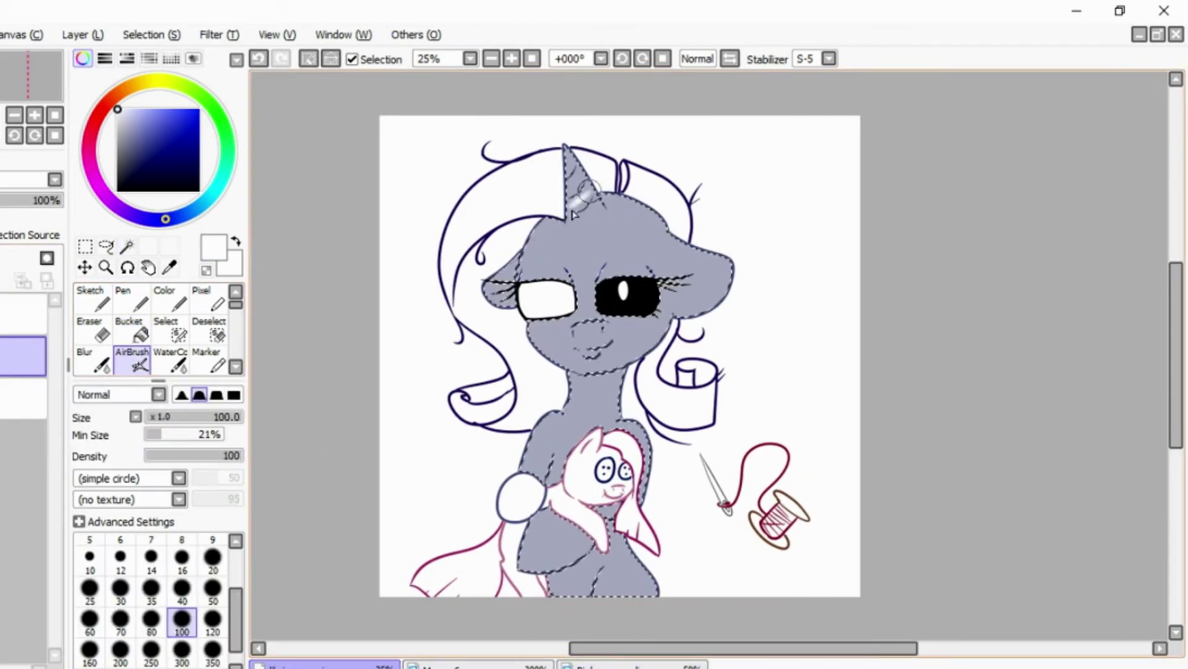
{"action": "scroll", "coordinate": [619, 204], "scroll_direction": "up", "scroll_amount": 2}
{"action": "scroll", "coordinate": [573, 207], "scroll_direction": "up", "scroll_amount": 3}
{"action": "mouse_move", "coordinate": [433, 208]}
{"action": "left_mouse_down"}
{"action": "mouse_move", "coordinate": [438, 173]}
{"action": "mouse_move", "coordinate": [416, 247]}
{"action": "mouse_move", "coordinate": [472, 300]}
{"action": "mouse_move", "coordinate": [428, 310]}
{"action": "left_mouse_up"}
{"action": "mouse_move", "coordinate": [511, 260]}
{"action": "left_mouse_down"}
{"action": "mouse_move", "coordinate": [711, 379]}
{"action": "mouse_move", "coordinate": [655, 392]}
{"action": "mouse_move", "coordinate": [544, 284]}
{"action": "mouse_move", "coordinate": [408, 319]}
{"action": "mouse_move", "coordinate": [359, 371]}
{"action": "mouse_move", "coordinate": [434, 397]}
{"action": "mouse_move", "coordinate": [476, 377]}
{"action": "mouse_move", "coordinate": [633, 404]}
{"action": "mouse_move", "coordinate": [626, 365]}
{"action": "mouse_move", "coordinate": [485, 337]}
{"action": "mouse_move", "coordinate": [679, 377]}
{"action": "mouse_move", "coordinate": [317, 389]}
{"action": "left_mouse_up"}
{"action": "scroll", "coordinate": [317, 388], "scroll_direction": "down", "scroll_amount": 5}
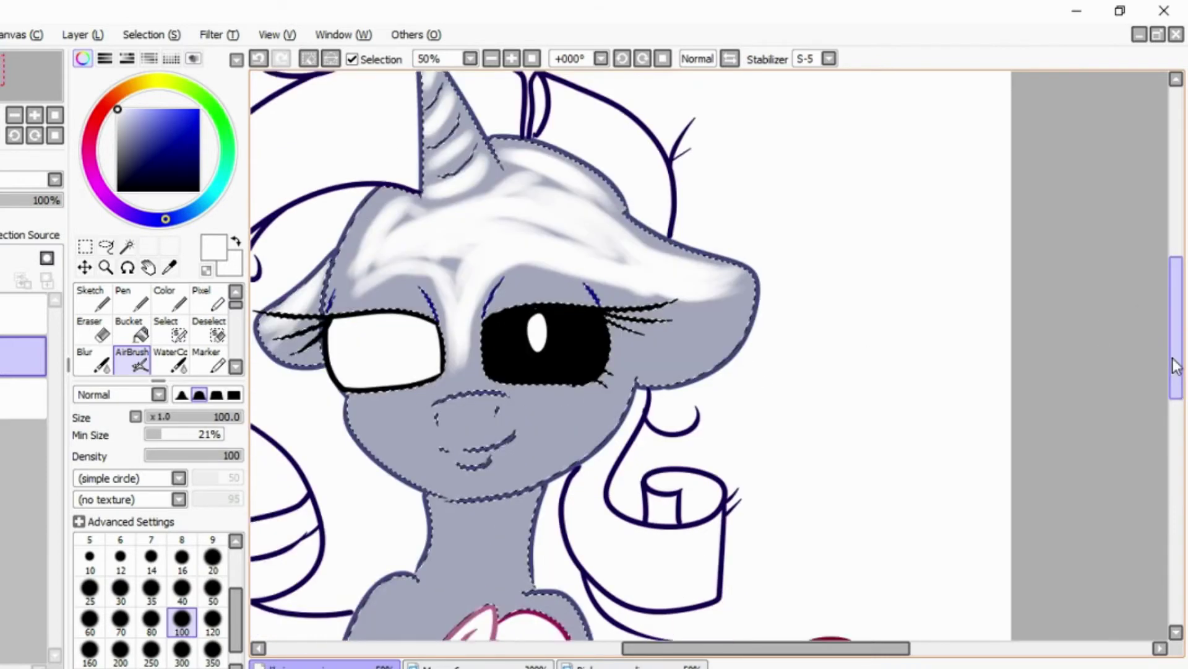
- Airbrush white highlights on the muzzle, cheeks, neck and upper arm
{"action": "scroll", "coordinate": [557, 309], "scroll_direction": "left", "scroll_amount": 4}
{"action": "mouse_move", "coordinate": [575, 260]}
{"action": "left_mouse_down"}
{"action": "mouse_move", "coordinate": [651, 257]}
{"action": "mouse_move", "coordinate": [544, 266]}
{"action": "mouse_move", "coordinate": [737, 244]}
{"action": "mouse_move", "coordinate": [547, 321]}
{"action": "mouse_move", "coordinate": [533, 279]}
{"action": "mouse_move", "coordinate": [740, 254]}
{"action": "mouse_move", "coordinate": [731, 272]}
{"action": "mouse_move", "coordinate": [606, 297]}
{"action": "mouse_move", "coordinate": [619, 267]}
{"action": "mouse_move", "coordinate": [587, 291]}
{"action": "mouse_move", "coordinate": [581, 388]}
{"action": "left_mouse_up"}
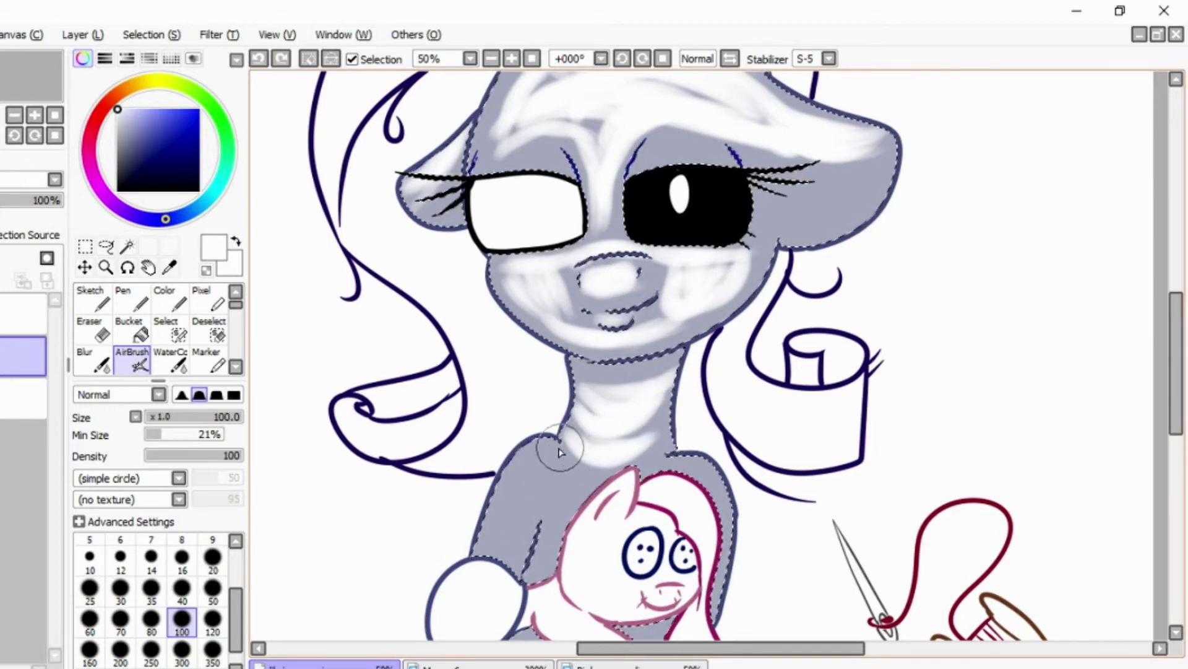
{"action": "left_click_drag", "start_coordinate": [556, 447], "coordinate": [498, 551]}
- Select the unfilled round hoof and colour it greyish blue on the base colour layer
{"action": "left_click", "coordinate": [126, 246]}
{"action": "key", "text": "ctrl+d"}
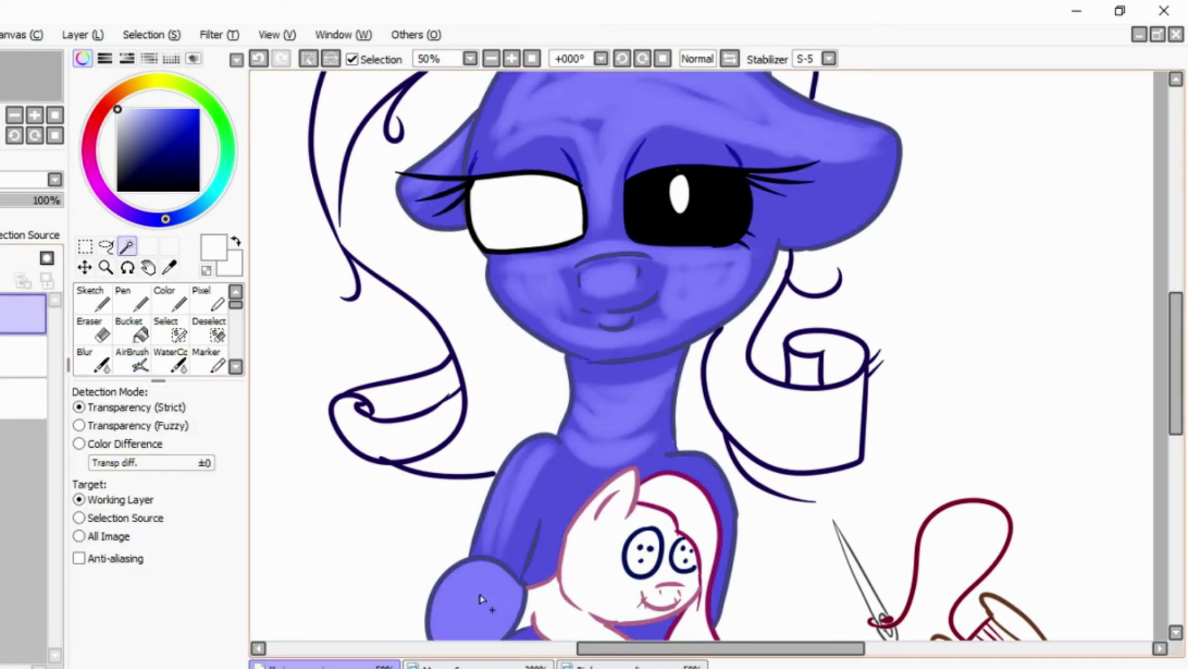
{"action": "left_click", "coordinate": [165, 300]}
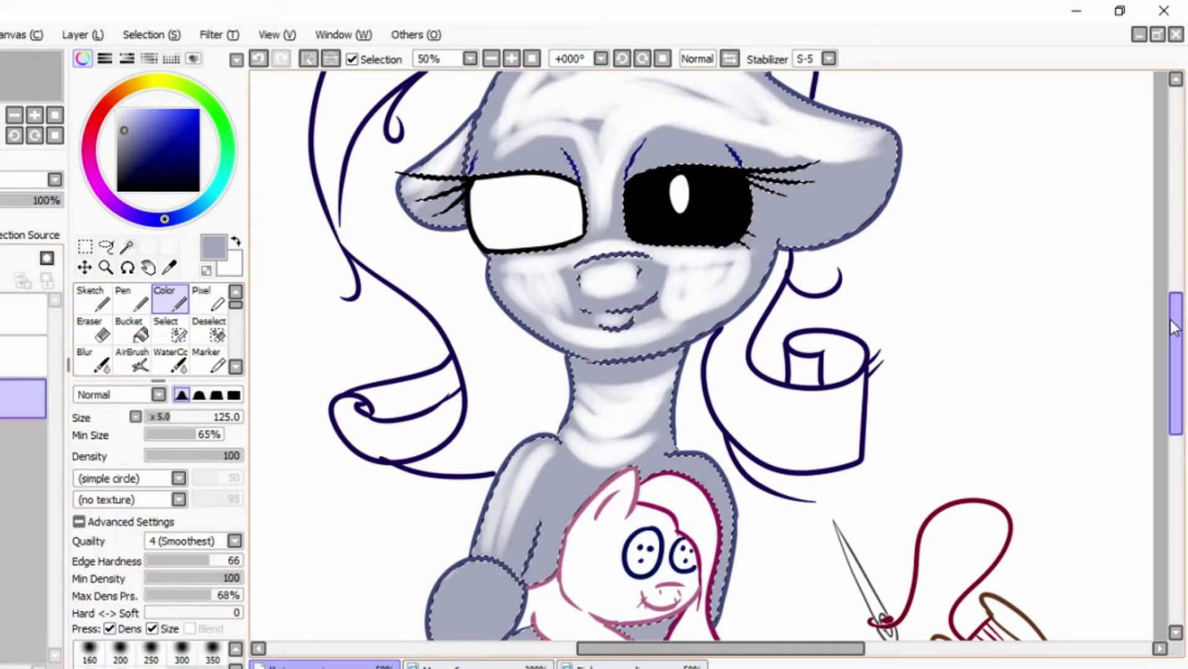
- Airbrush white highlights on the round hoof and the forearm holding the doll
{"action": "scroll", "coordinate": [489, 527], "scroll_direction": "down", "scroll_amount": 3}
{"action": "key", "text": "a"}
{"action": "left_click_drag", "start_coordinate": [441, 499], "coordinate": [450, 471]}
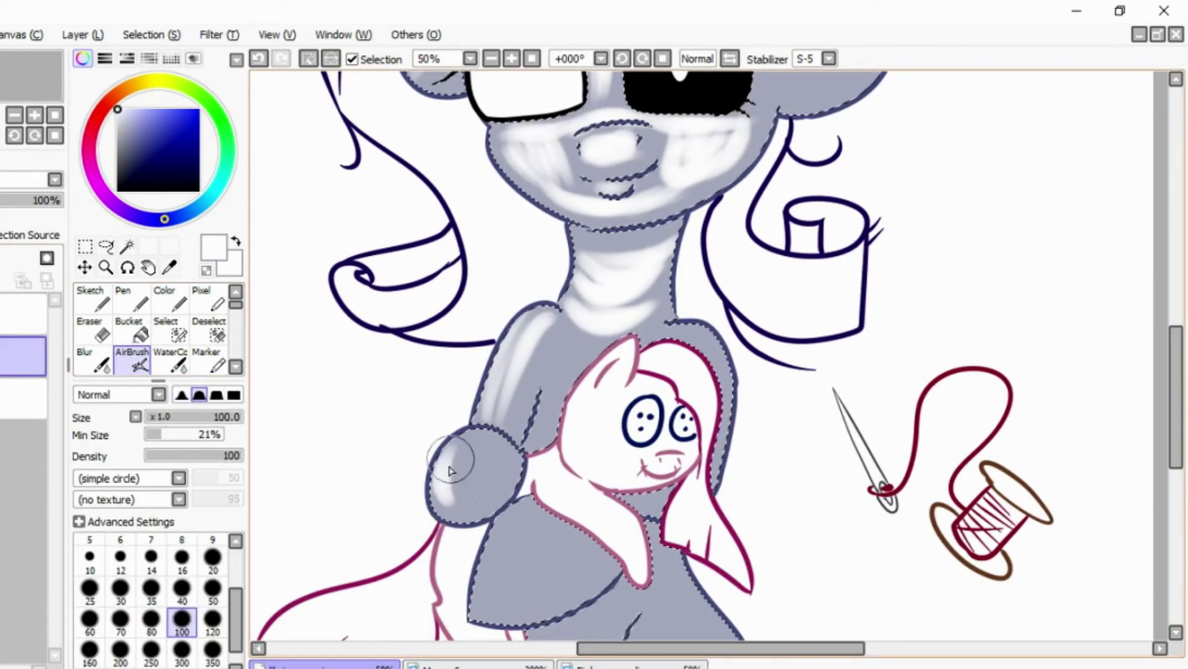
{"action": "left_click_drag", "start_coordinate": [667, 503], "coordinate": [498, 591]}
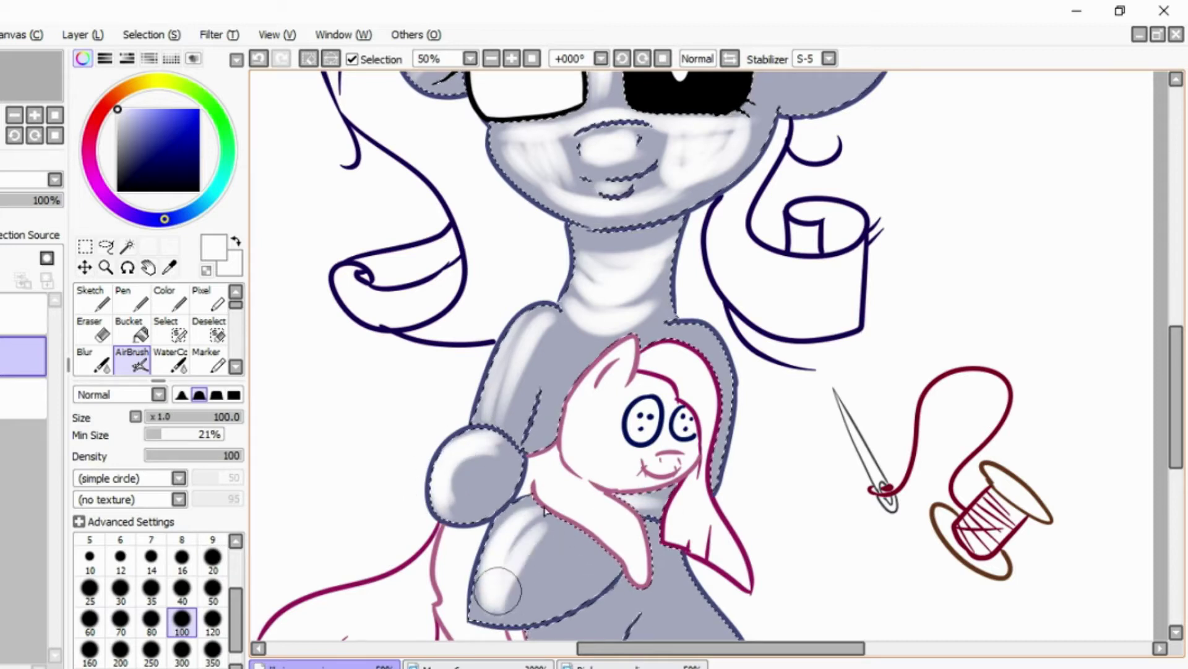
- Airbrush white highlights on the pony's lower body and legs below the doll
{"action": "left_click_drag", "start_coordinate": [1176, 396], "coordinate": [1176, 437]}
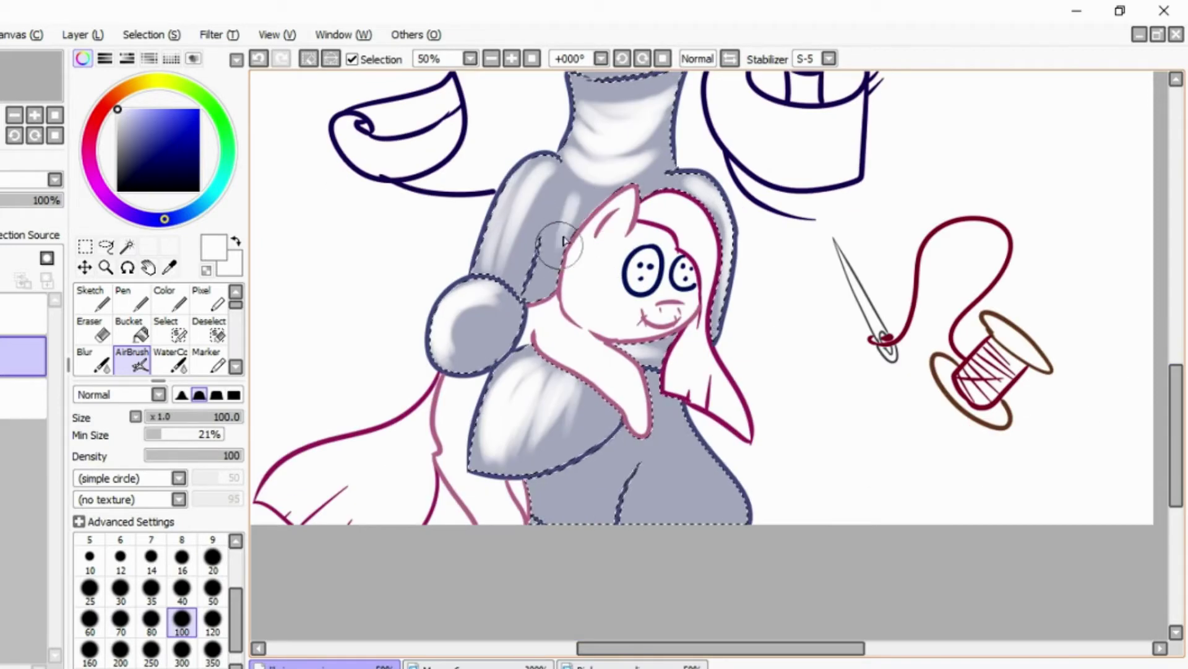
{"action": "left_click_drag", "start_coordinate": [651, 501], "coordinate": [674, 480]}
{"action": "mouse_move", "coordinate": [673, 437]}
{"action": "left_mouse_down"}
{"action": "mouse_move", "coordinate": [689, 549]}
{"action": "mouse_move", "coordinate": [592, 486]}
{"action": "mouse_move", "coordinate": [562, 504]}
{"action": "left_mouse_up"}
- Smooth the white highlights across the face and ears with the Blur brush at size 215
{"action": "scroll", "coordinate": [582, 450], "scroll_direction": "down", "scroll_amount": 2}
{"action": "left_click", "coordinate": [89, 359]}
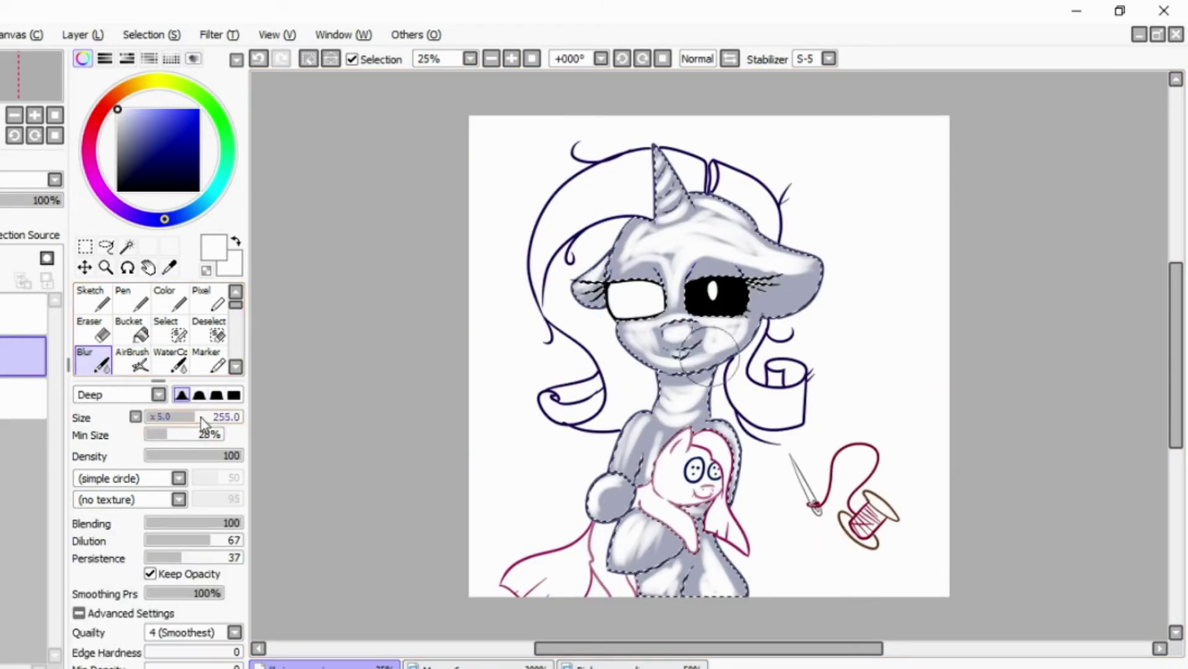
{"action": "left_click_drag", "start_coordinate": [585, 282], "coordinate": [671, 319]}
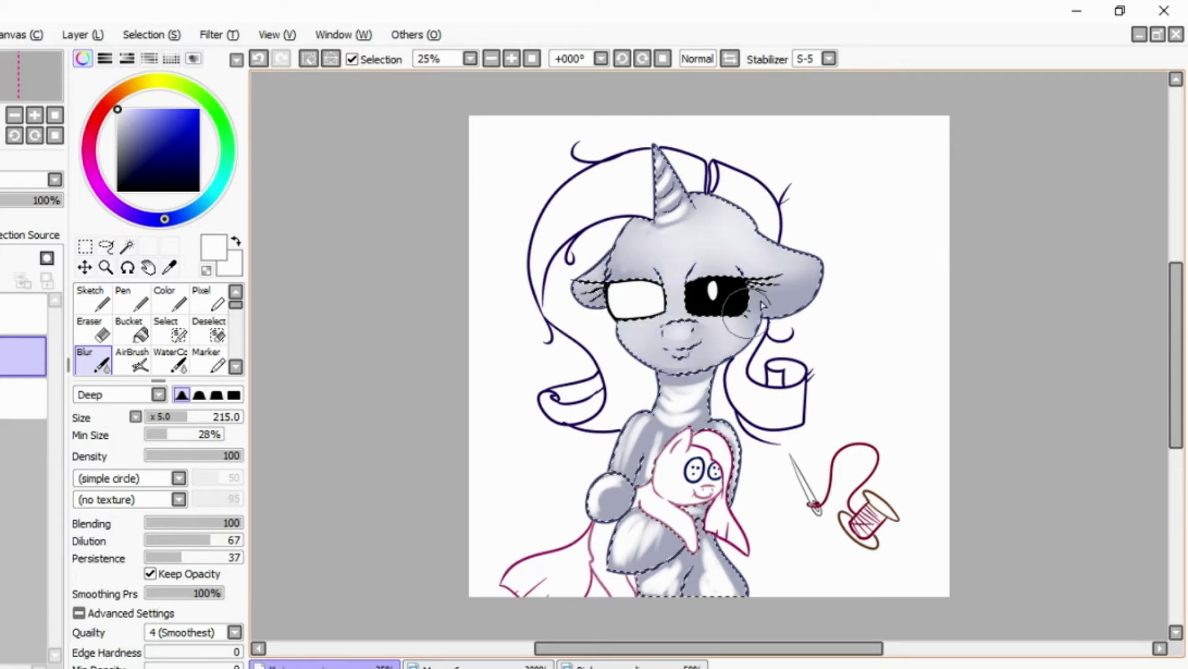
- Blend the horn highlights with the Blur brush at size 85, and the neck, arms and lower body at size 135
{"action": "scroll", "coordinate": [1141, 306], "scroll_direction": "up", "scroll_amount": 1}
{"action": "left_click", "coordinate": [173, 417]}
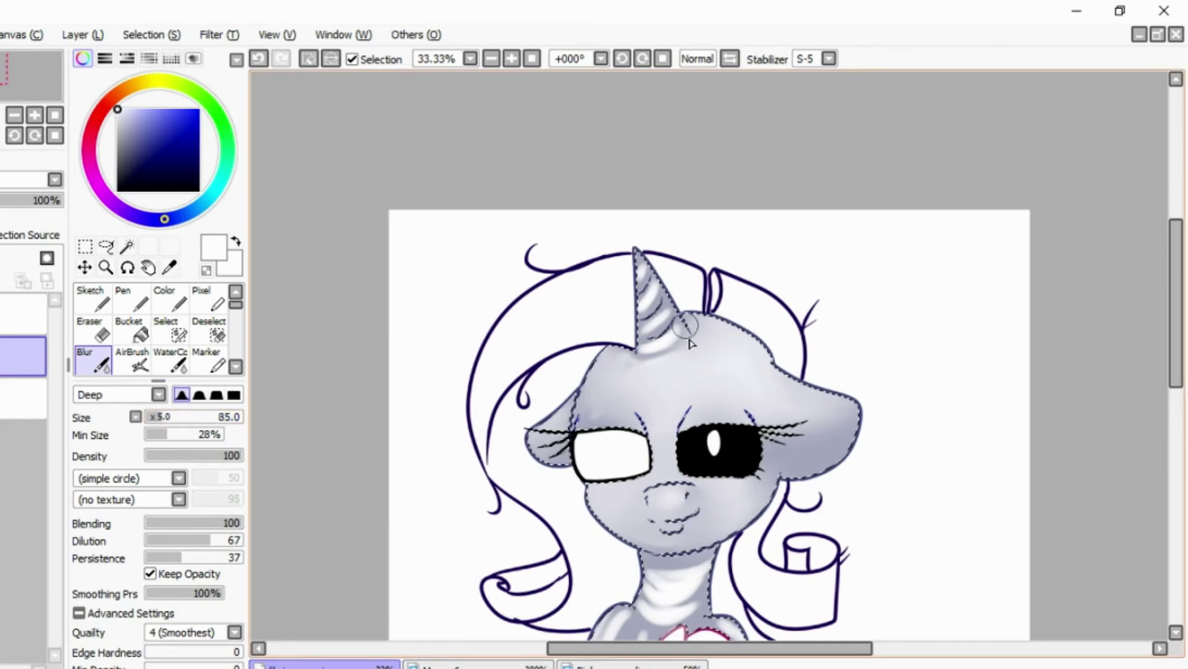
{"action": "scroll", "coordinate": [758, 286], "scroll_direction": "down", "scroll_amount": 5}
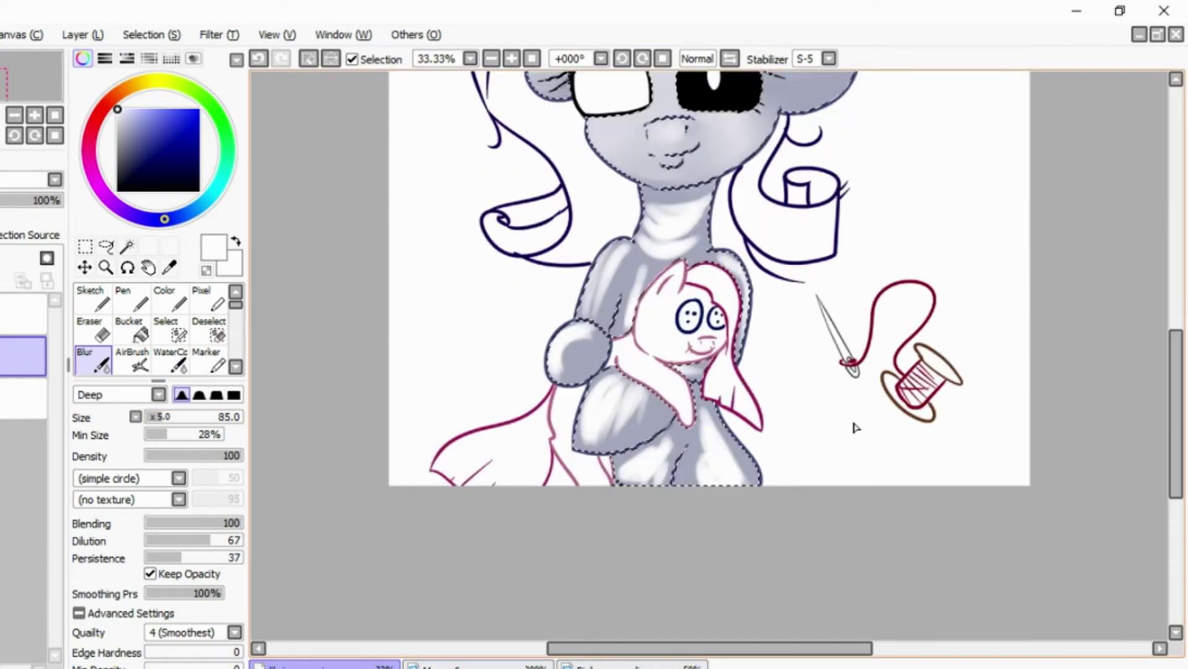
{"action": "left_click_drag", "start_coordinate": [643, 243], "coordinate": [649, 205]}
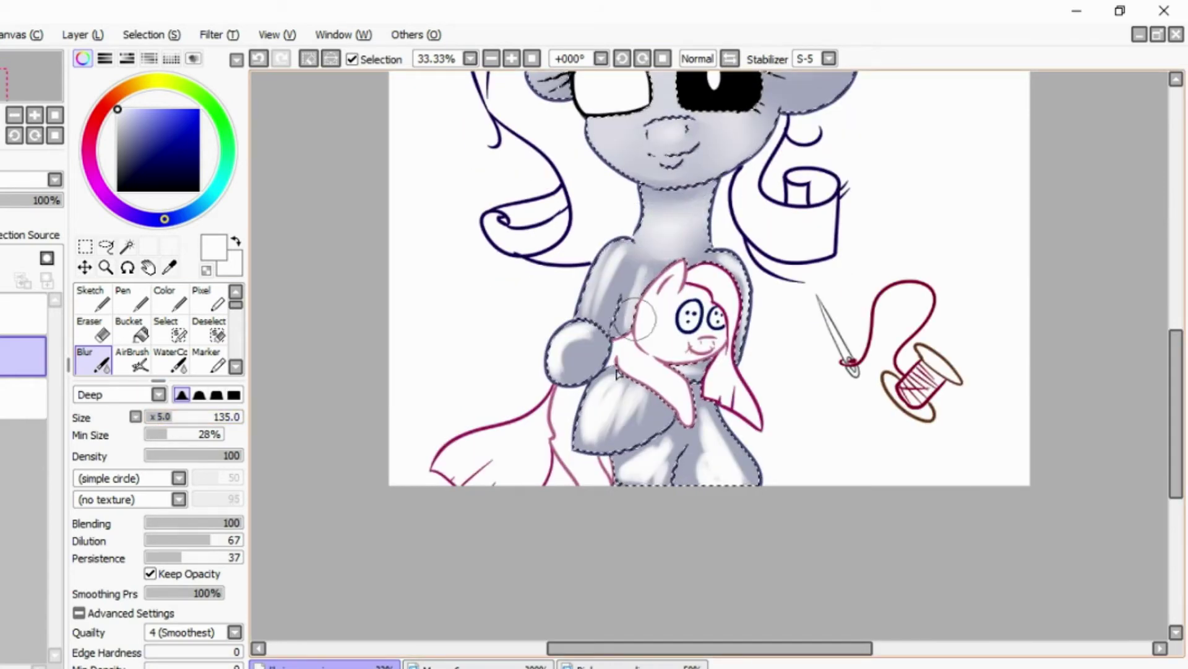
{"action": "left_click_drag", "start_coordinate": [581, 350], "coordinate": [639, 436]}
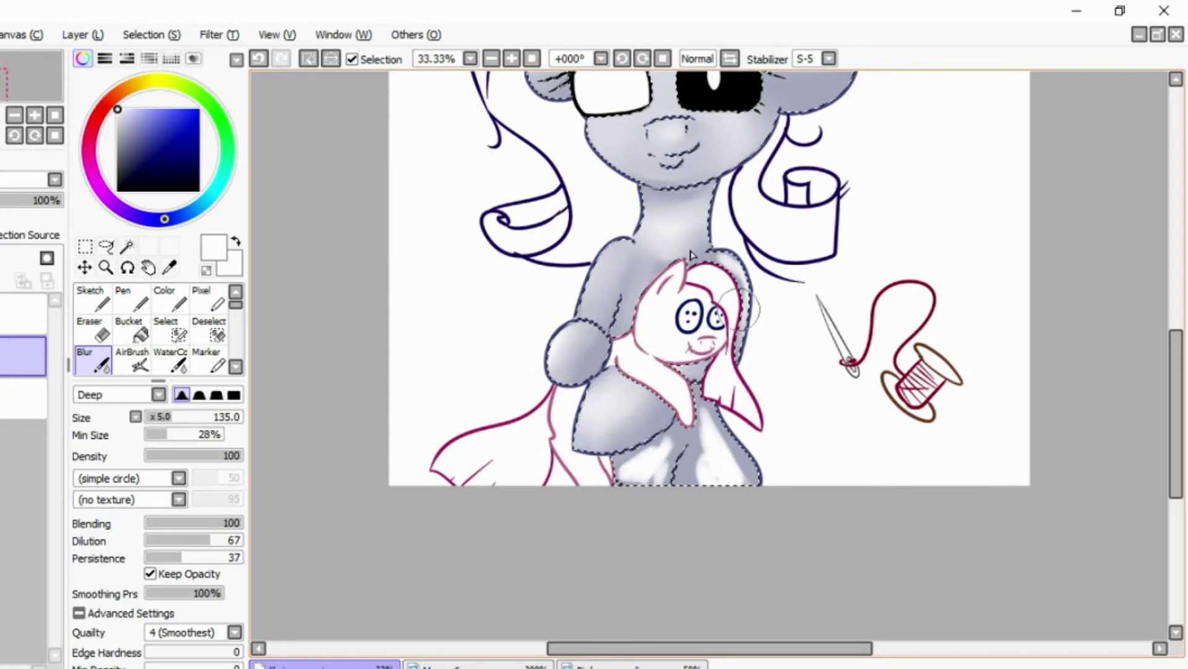
- Adjust the pony's shaded coat with Hue and Saturation, setting hue to +5 and luminance to +22
{"action": "scroll", "coordinate": [544, 87], "scroll_direction": "down", "scroll_amount": 1}
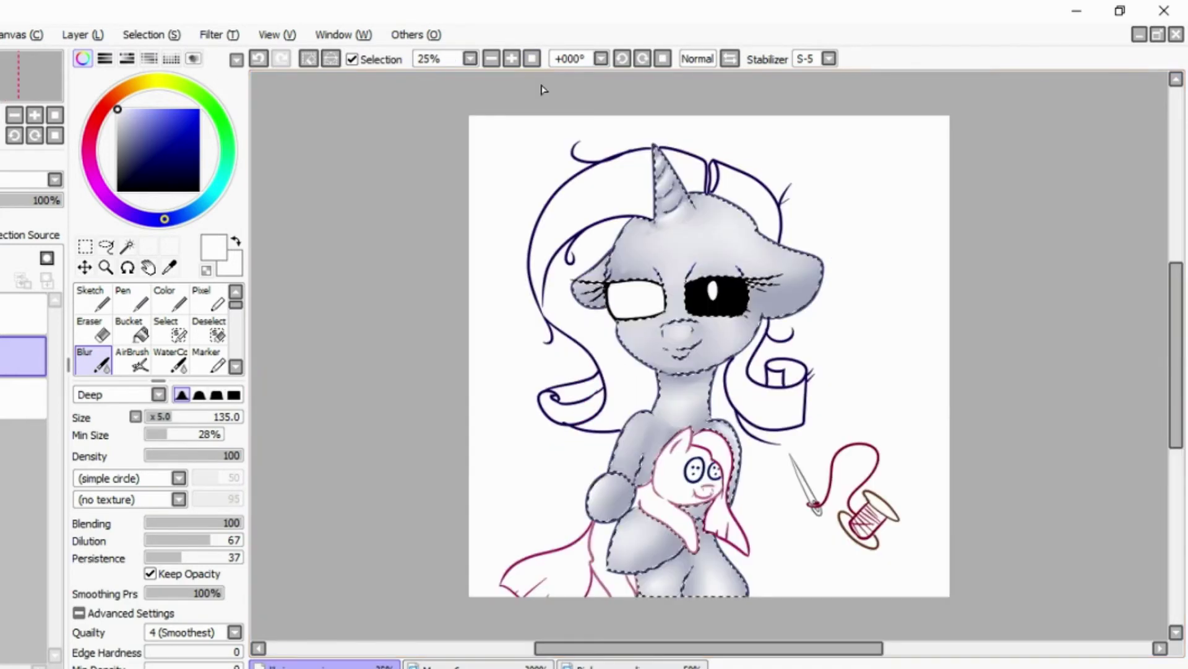
{"action": "left_click", "coordinate": [277, 34]}
{"action": "left_click", "coordinate": [235, 49]}
{"action": "left_click_drag", "start_coordinate": [174, 84], "coordinate": [172, 92]}
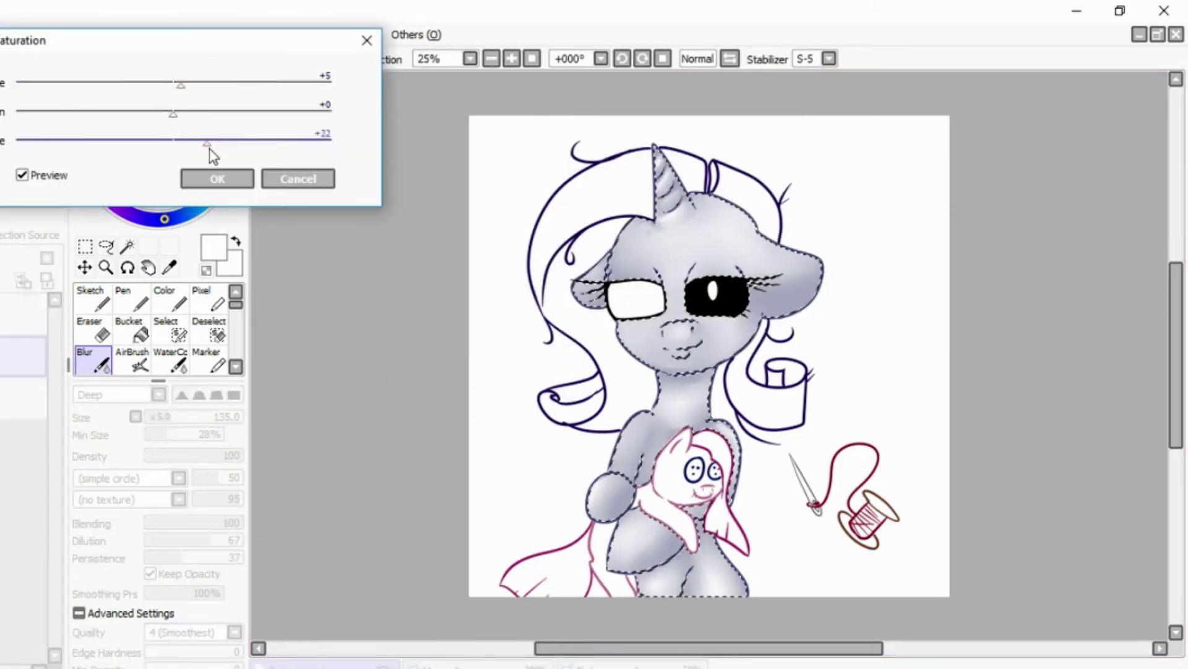
{"action": "left_click", "coordinate": [217, 178]}
{"action": "left_click", "coordinate": [152, 35]}
{"action": "key", "text": "Escape"}
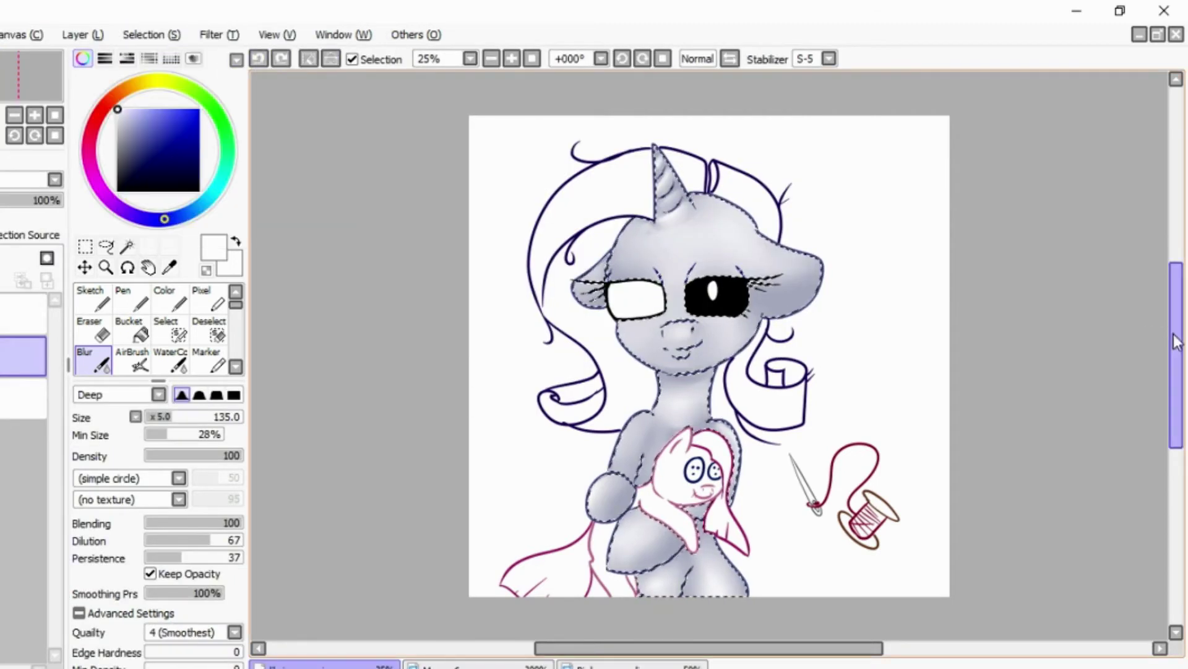
- Airbrush medium-blue eyeshadow over both of the pony's eyelids at brush size 100
{"action": "left_click_drag", "start_coordinate": [1176, 340], "coordinate": [1176, 326]}
{"action": "left_click", "coordinate": [628, 254]}
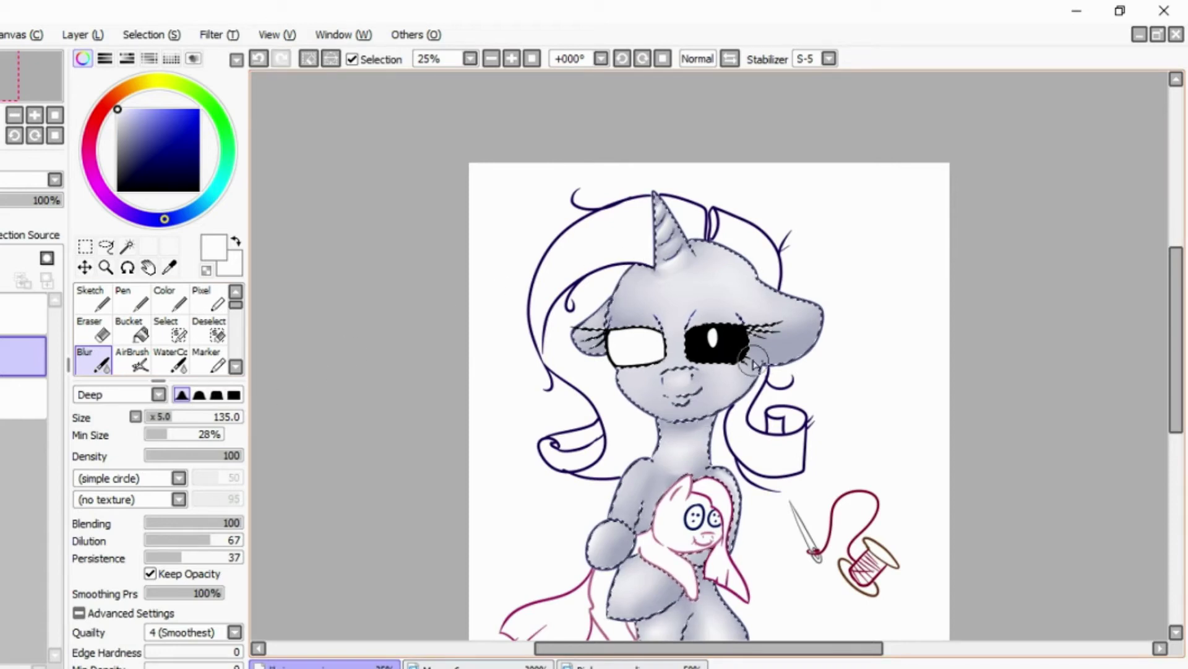
{"action": "left_click", "coordinate": [511, 58]}
{"action": "left_click", "coordinate": [199, 109]}
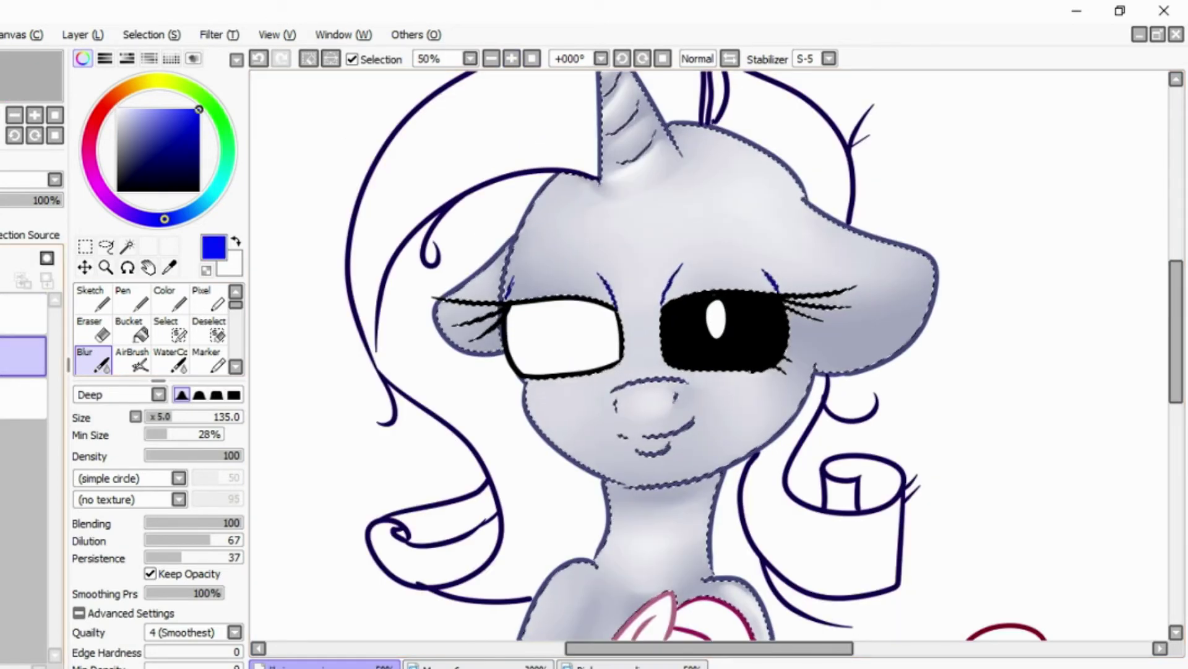
{"action": "scroll", "coordinate": [379, 506], "scroll_direction": "right", "scroll_amount": 3}
{"action": "left_click", "coordinate": [170, 117]}
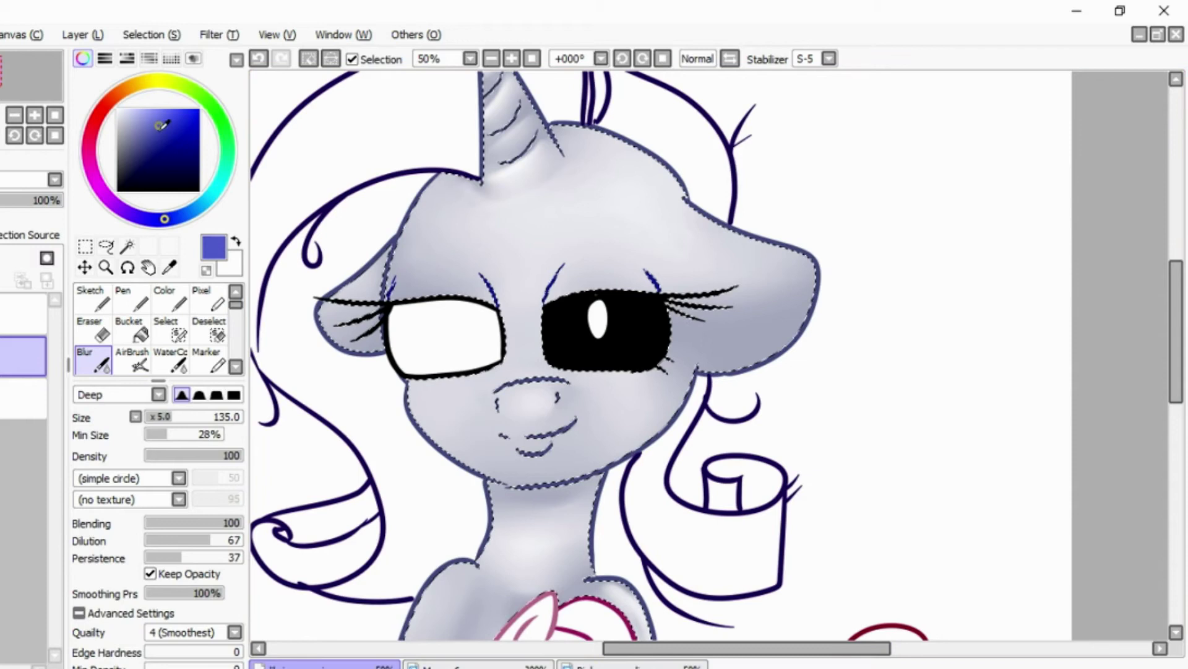
{"action": "left_click", "coordinate": [132, 359]}
{"action": "mouse_move", "coordinate": [589, 265]}
{"action": "left_mouse_down"}
{"action": "mouse_move", "coordinate": [547, 303]}
{"action": "mouse_move", "coordinate": [564, 269]}
{"action": "mouse_move", "coordinate": [650, 284]}
{"action": "left_mouse_up"}
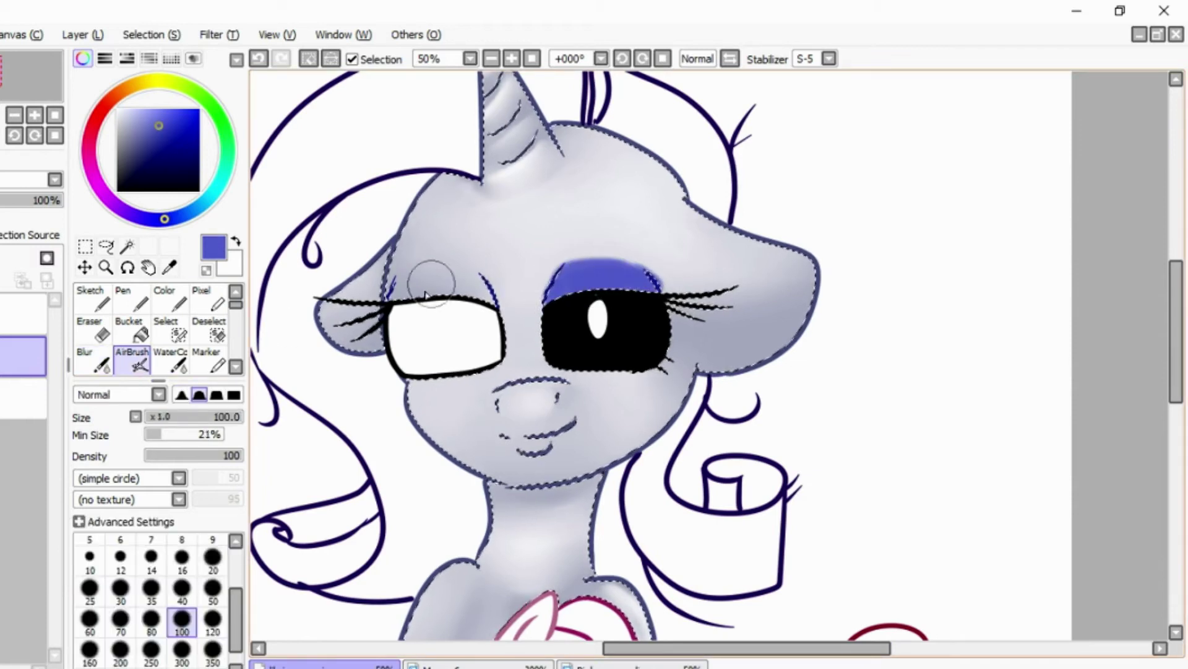
{"action": "left_click_drag", "start_coordinate": [426, 295], "coordinate": [493, 312]}
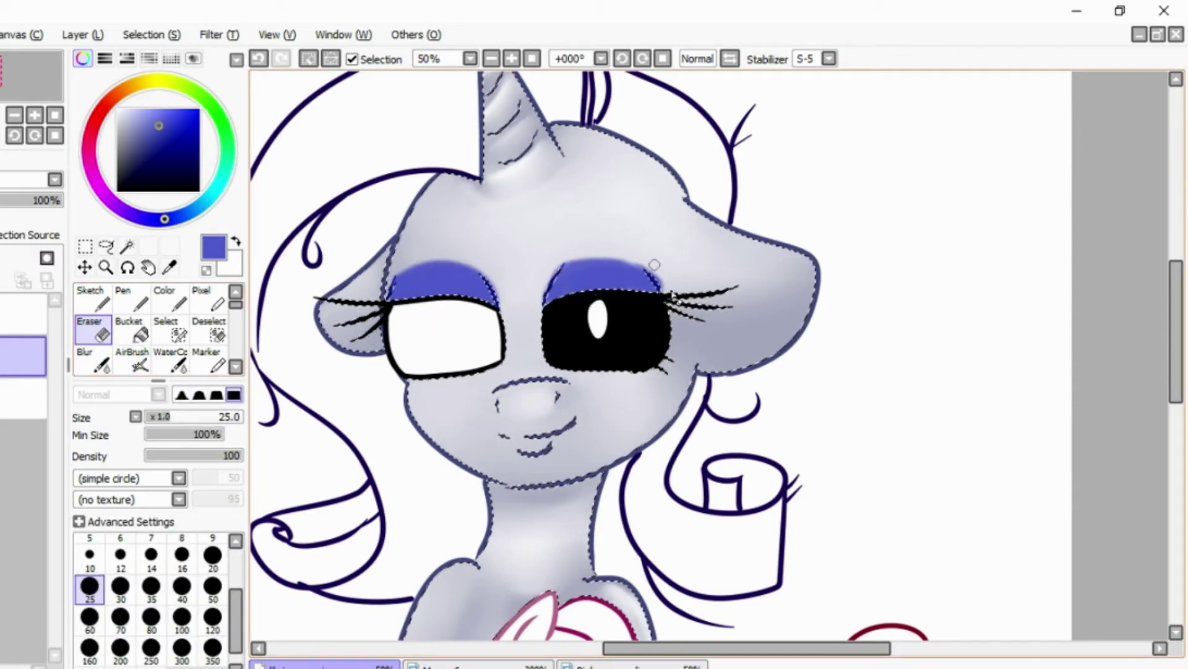
- Airbrush dark blue shading onto both ends of each eyelid and blend it with the Blur brush at size 55
{"action": "scroll", "coordinate": [712, 365], "scroll_direction": "up", "scroll_amount": 1}
{"action": "left_click", "coordinate": [172, 147]}
{"action": "left_click_drag", "start_coordinate": [478, 230], "coordinate": [500, 228]}
{"action": "left_click_drag", "start_coordinate": [585, 230], "coordinate": [643, 229]}
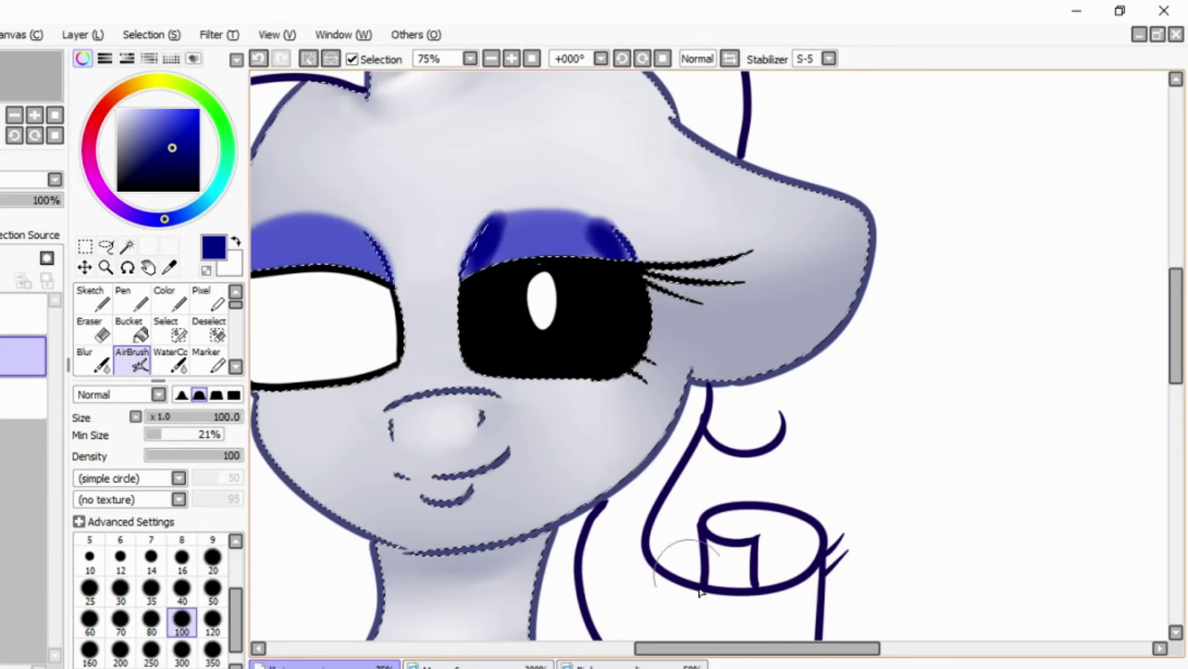
{"action": "scroll", "coordinate": [465, 286], "scroll_direction": "left", "scroll_amount": 3}
{"action": "left_click_drag", "start_coordinate": [456, 234], "coordinate": [479, 230]}
{"action": "left_click_drag", "start_coordinate": [543, 228], "coordinate": [576, 248]}
{"action": "left_click", "coordinate": [93, 361]}
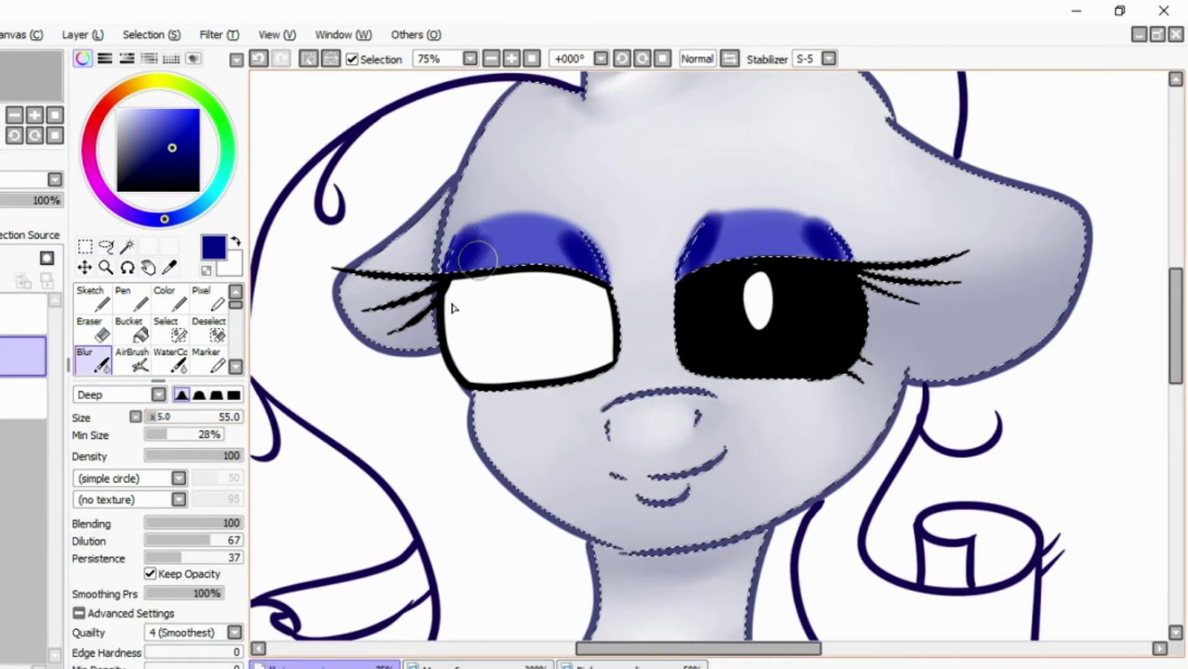
{"action": "mouse_move", "coordinate": [826, 236]}
{"action": "left_mouse_down"}
{"action": "mouse_move", "coordinate": [716, 217]}
{"action": "mouse_move", "coordinate": [796, 233]}
{"action": "left_mouse_up"}
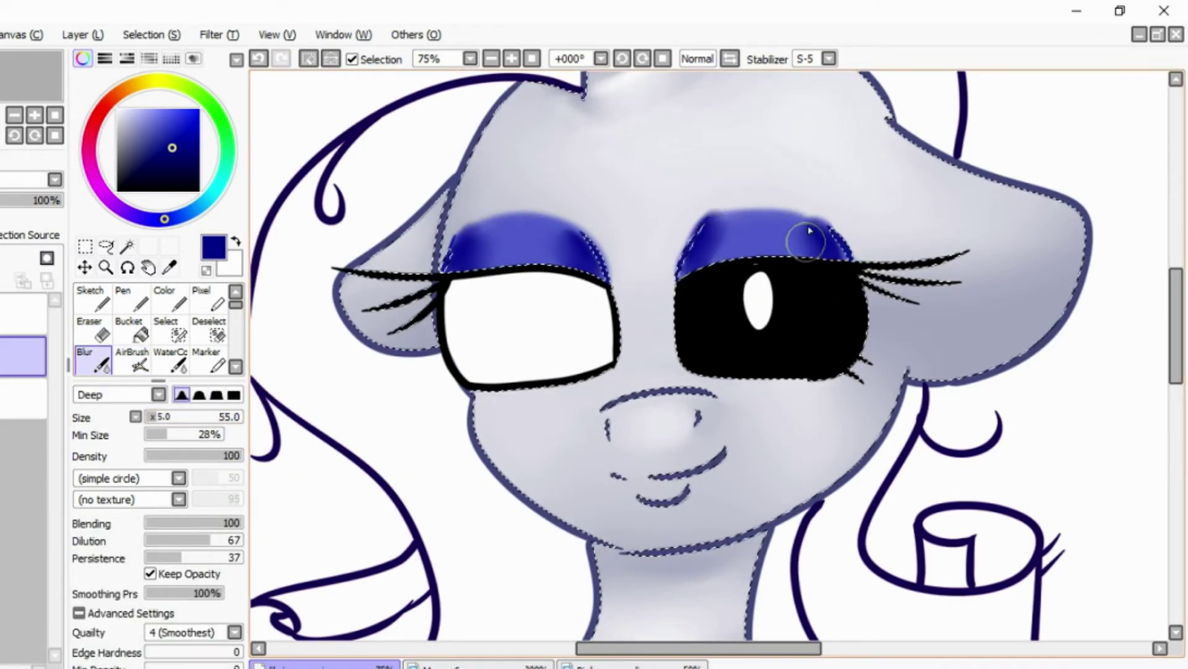
- Airbrush a light cyan highlight down the middle of each eyelid, blend it with the Blur brush at size 55, and clear the selection
{"action": "left_click", "coordinate": [152, 109]}
{"action": "left_click", "coordinate": [204, 203]}
{"action": "left_click", "coordinate": [491, 59]}
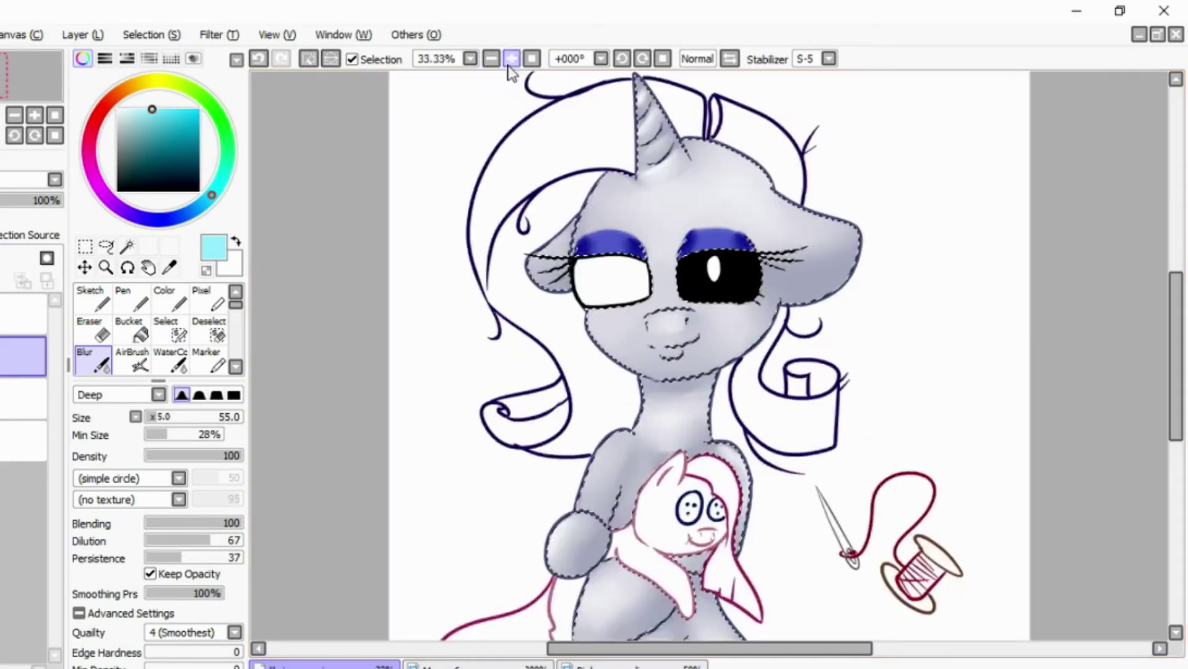
{"action": "left_click", "coordinate": [512, 59]}
{"action": "scroll", "coordinate": [434, 309], "scroll_direction": "up", "scroll_amount": 3}
{"action": "left_click", "coordinate": [132, 359]}
{"action": "left_click_drag", "start_coordinate": [480, 287], "coordinate": [482, 248]}
{"action": "left_click_drag", "start_coordinate": [716, 286], "coordinate": [716, 242]}
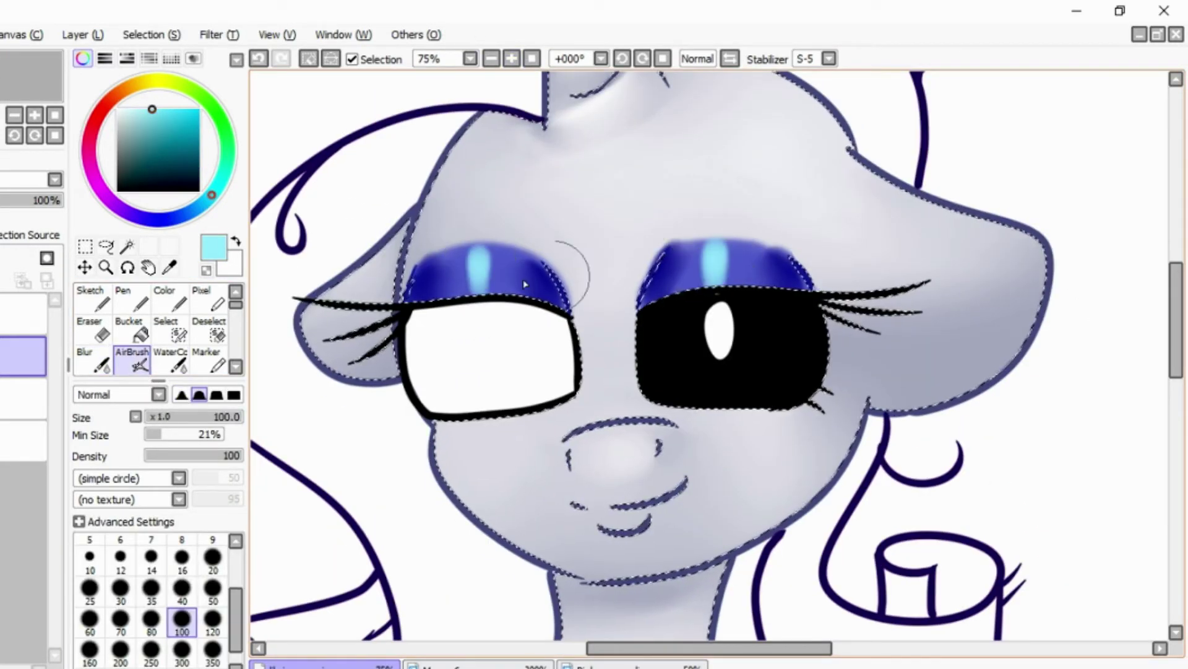
{"action": "key", "text": "b"}
{"action": "left_click_drag", "start_coordinate": [489, 265], "coordinate": [475, 254]}
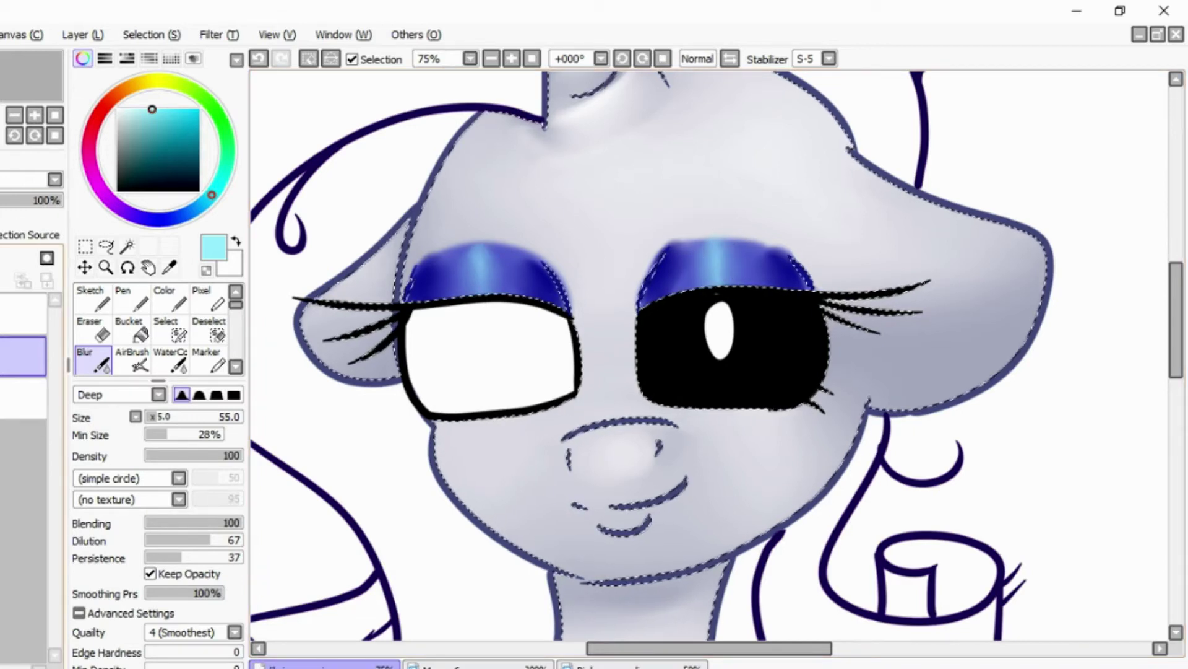
{"action": "key", "text": "ctrl+d"}
- Fill the white of the pony's left-hand eye with a muted grey-teal
{"action": "left_click", "coordinate": [490, 58]}
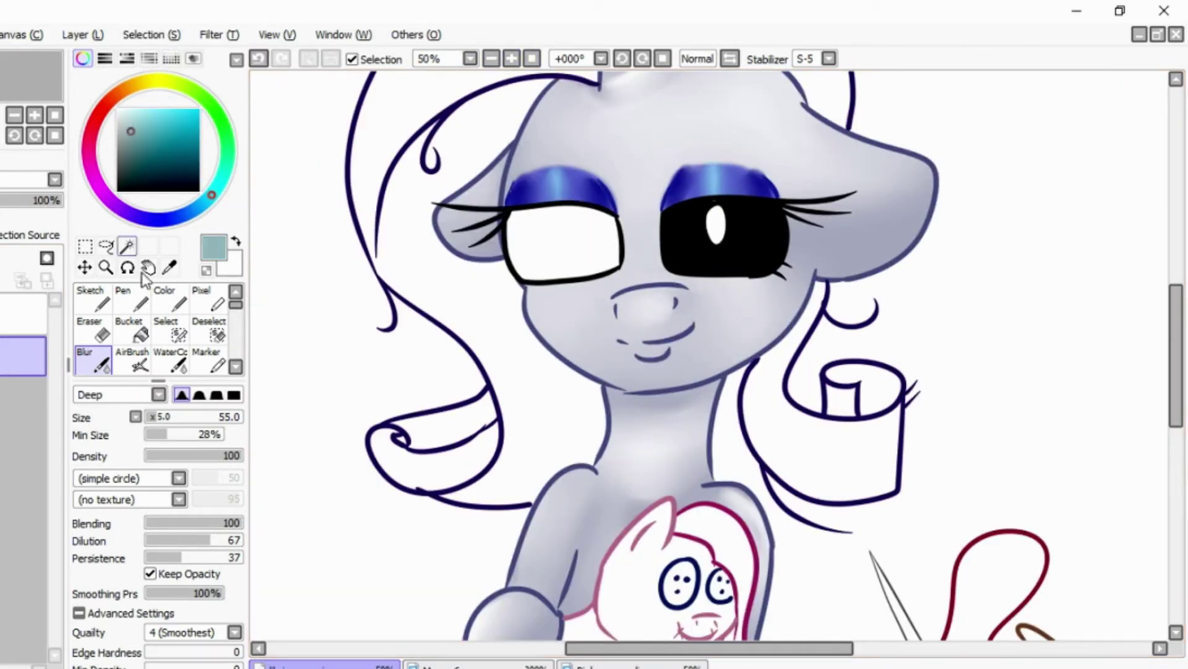
{"action": "left_click", "coordinate": [127, 246]}
{"action": "left_click", "coordinate": [513, 249]}
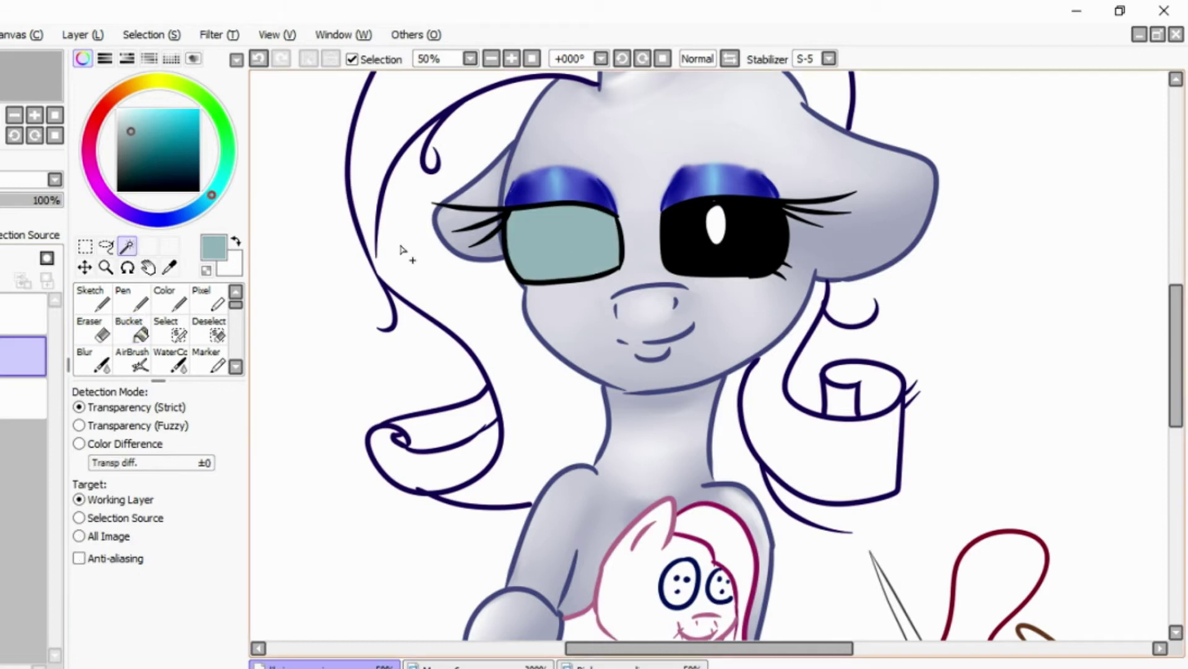
{"action": "left_click", "coordinate": [137, 328]}
- Airbrush a white highlight in the centre of the grey-teal eyeball and blend it with the Blur brush at size 130
{"action": "left_click", "coordinate": [132, 359]}
{"action": "scroll", "coordinate": [539, 356], "scroll_direction": "up", "scroll_amount": 2}
{"action": "key", "text": "x"}
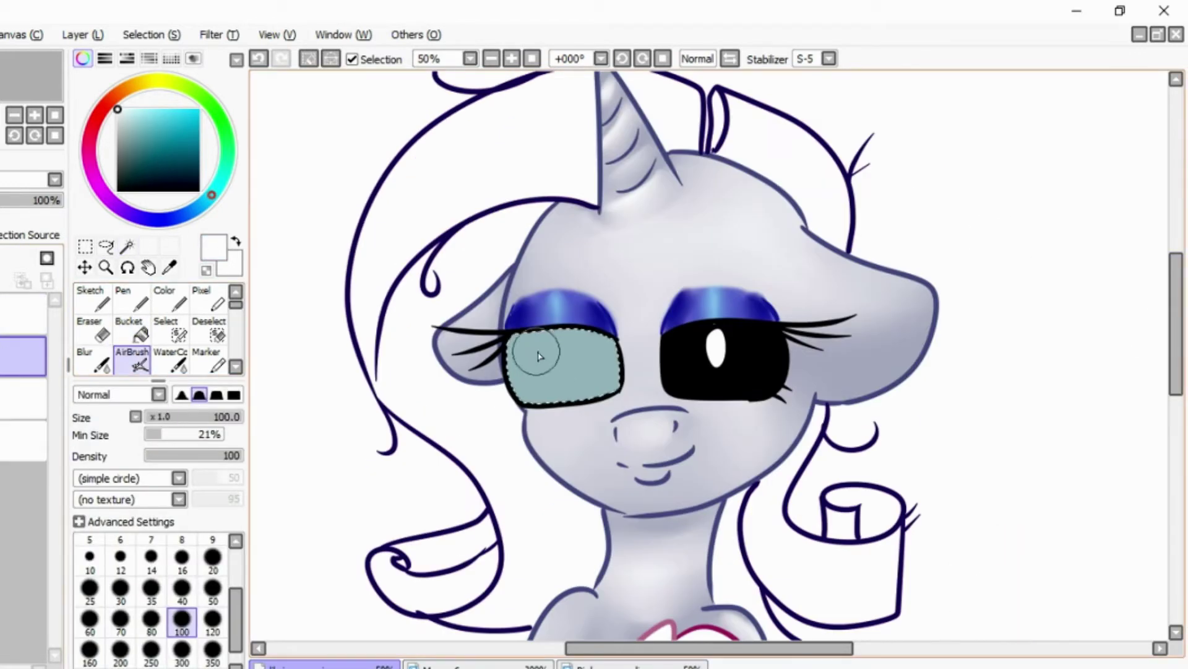
{"action": "left_click_drag", "start_coordinate": [587, 372], "coordinate": [589, 362]}
{"action": "key", "text": "b"}
{"action": "left_click_drag", "start_coordinate": [555, 323], "coordinate": [557, 365]}
- Choose an eye blue using the reference pony picture, and paint a round blue iris with a dark navy pupil using the Pixel tool
{"action": "left_click", "coordinate": [471, 664]}
{"action": "left_click", "coordinate": [505, 408], "text": "alt"}
{"action": "left_click", "coordinate": [322, 664]}
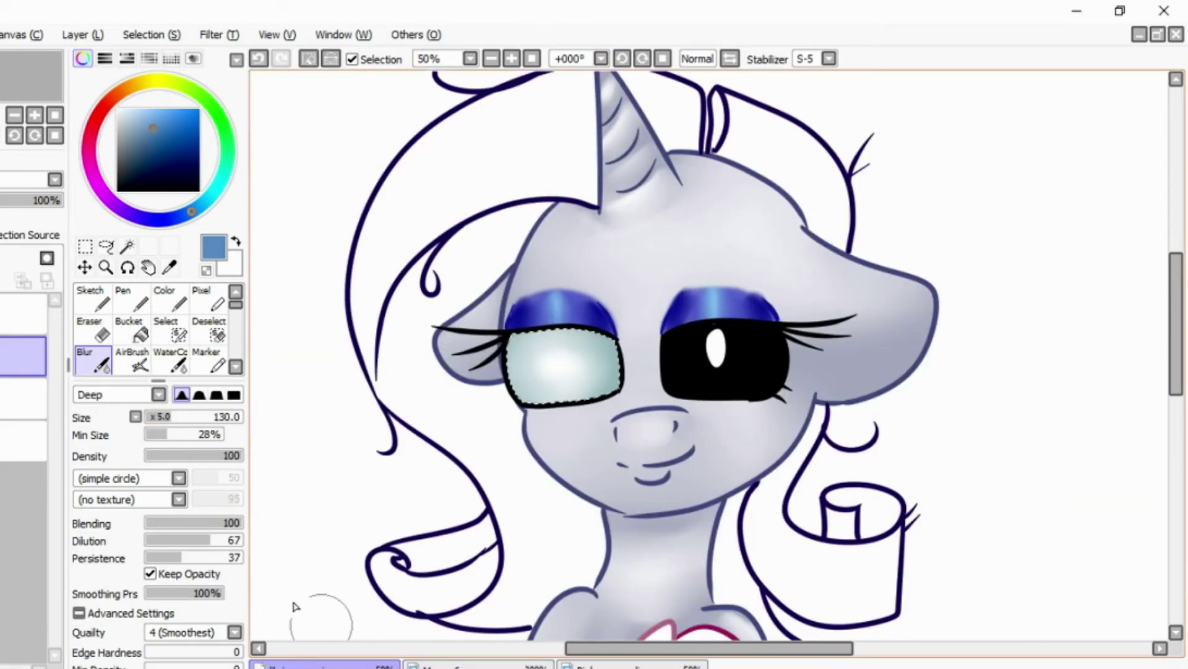
{"action": "left_click", "coordinate": [132, 359]}
{"action": "left_click", "coordinate": [470, 664]}
{"action": "left_click", "coordinate": [632, 664]}
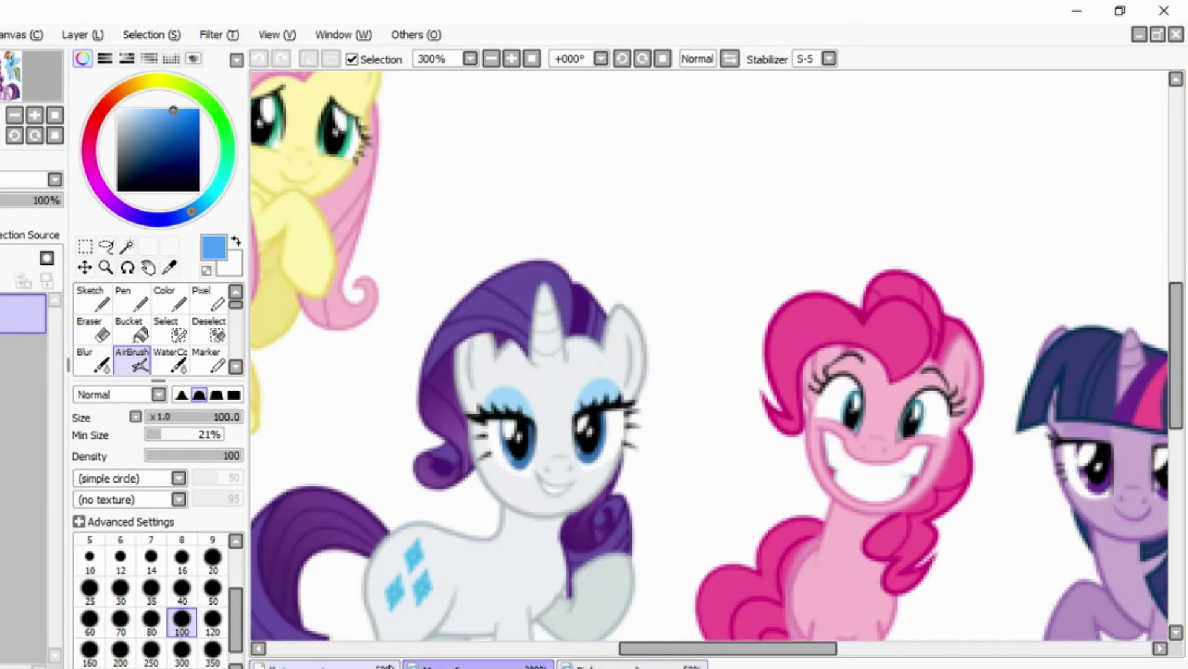
{"action": "left_click", "coordinate": [322, 664]}
{"action": "key", "text": "p"}
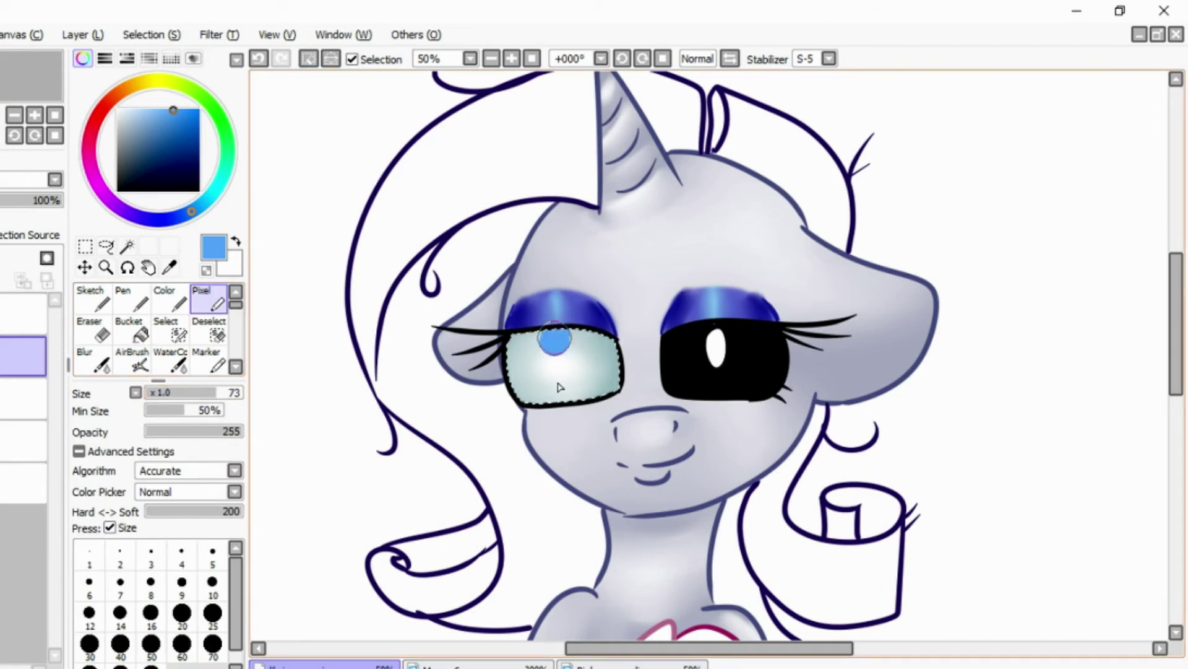
{"action": "left_click_drag", "start_coordinate": [559, 387], "coordinate": [579, 359]}
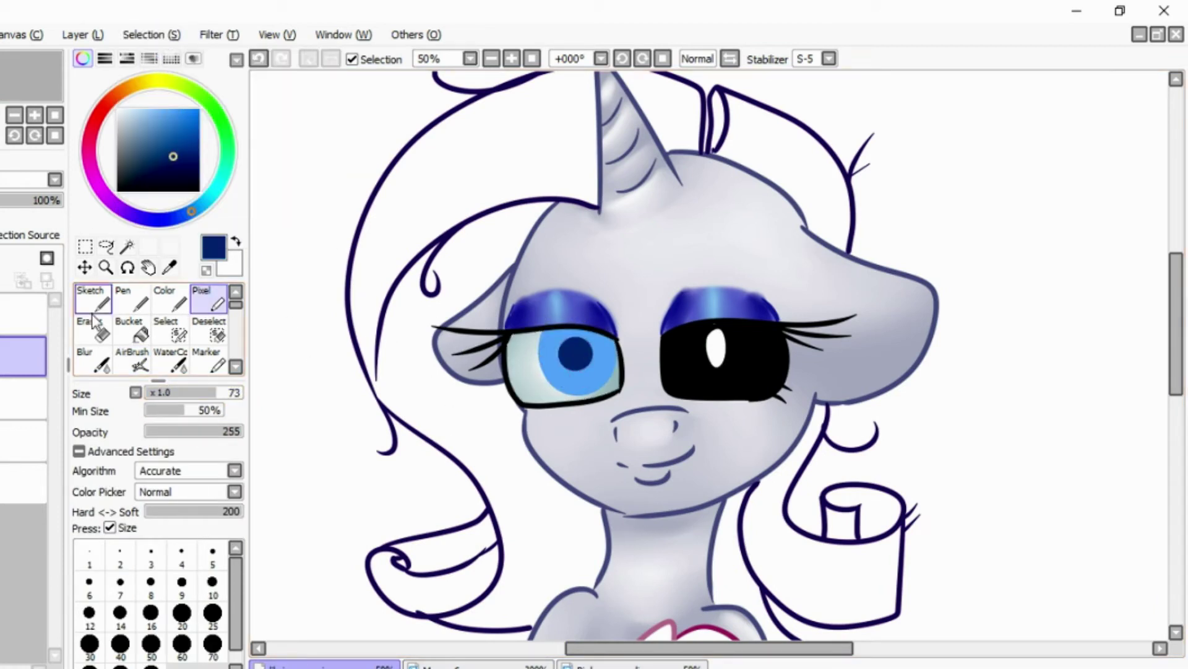
{"action": "left_click", "coordinate": [23, 398]}
{"action": "key", "text": "ctrl+d"}
- Select the iris, airbrush dark navy shading over its upper part, and blend it with the Blur brush at size 130
{"action": "left_click", "coordinate": [23, 356]}
{"action": "left_click", "coordinate": [127, 247]}
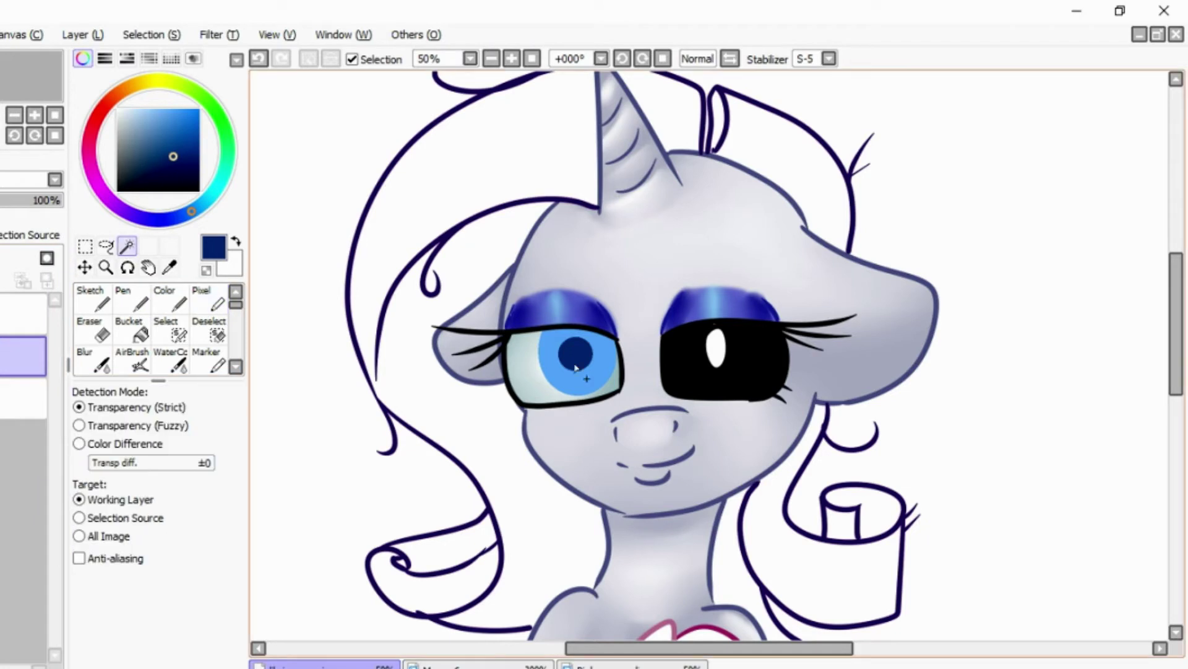
{"action": "left_click", "coordinate": [576, 366]}
{"action": "left_click", "coordinate": [515, 61]}
{"action": "left_click", "coordinate": [166, 166]}
{"action": "left_click", "coordinate": [132, 359]}
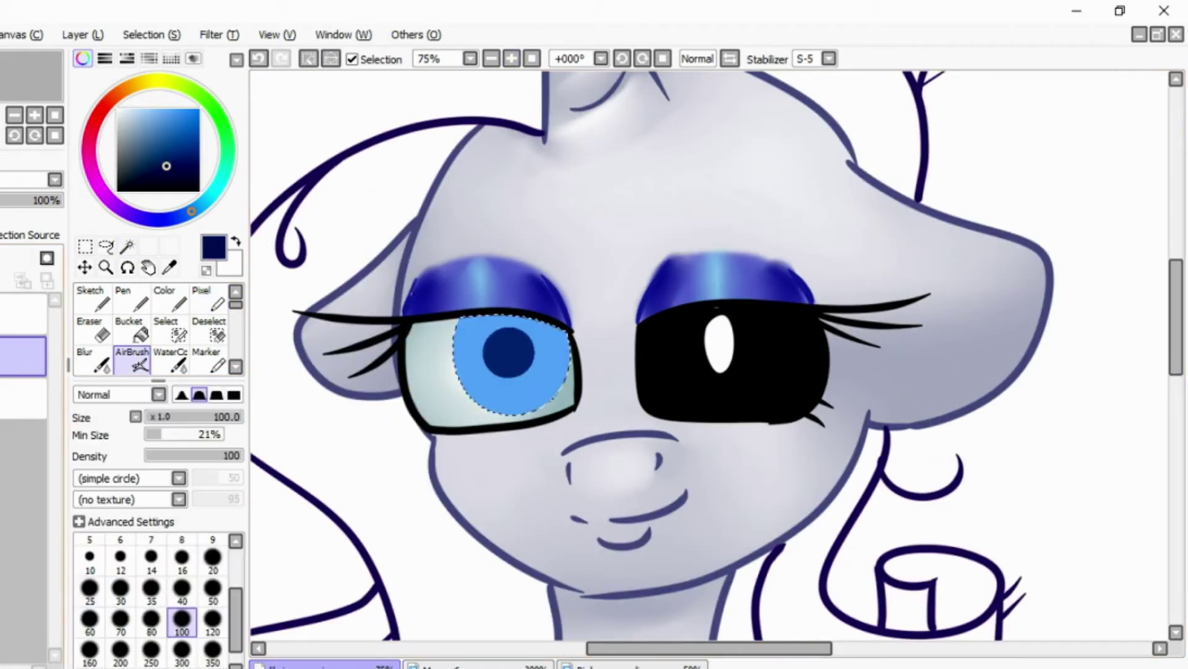
{"action": "key", "text": "b"}
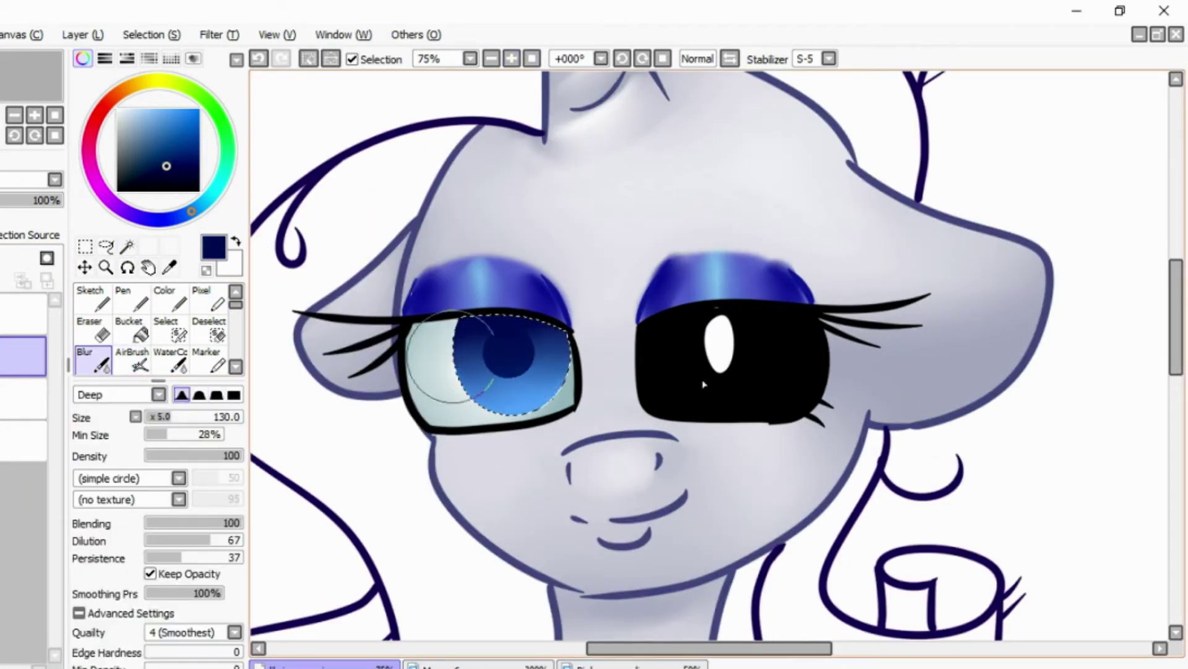
- Airbrush a light cyan glow on the lower iris beneath the pupil and blend it with the Blur brush at size 130
{"action": "left_click", "coordinate": [512, 59]}
{"action": "left_click", "coordinate": [217, 187]}
{"action": "left_click", "coordinate": [156, 110]}
{"action": "left_click", "coordinate": [132, 359]}
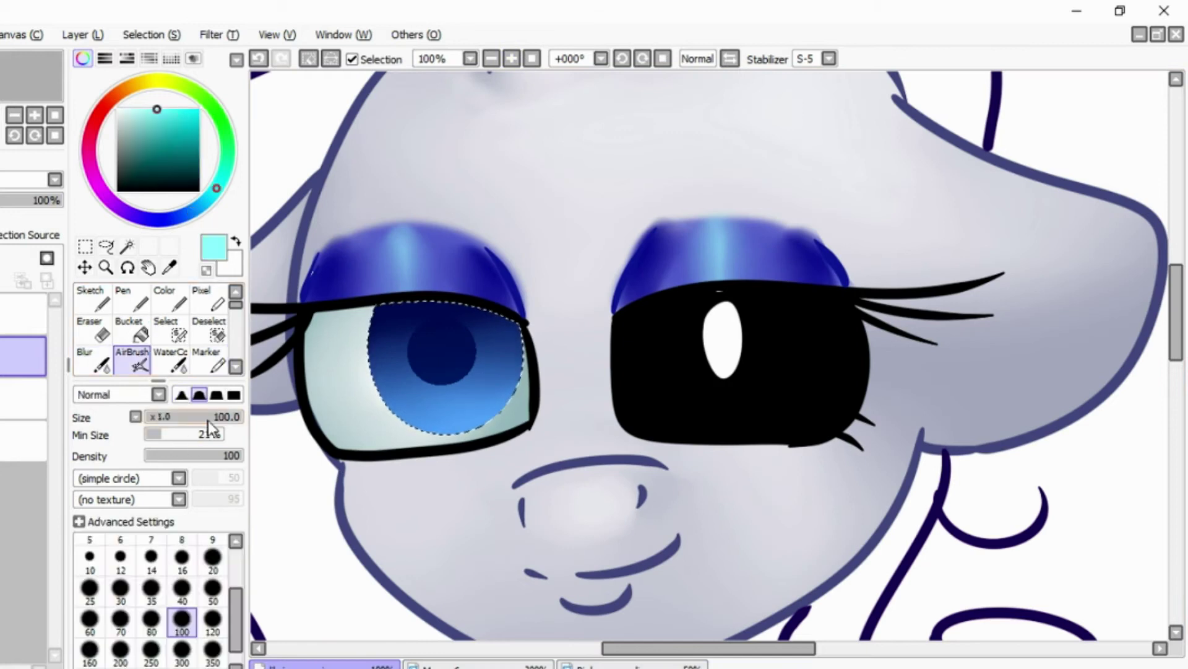
{"action": "key", "text": "b"}
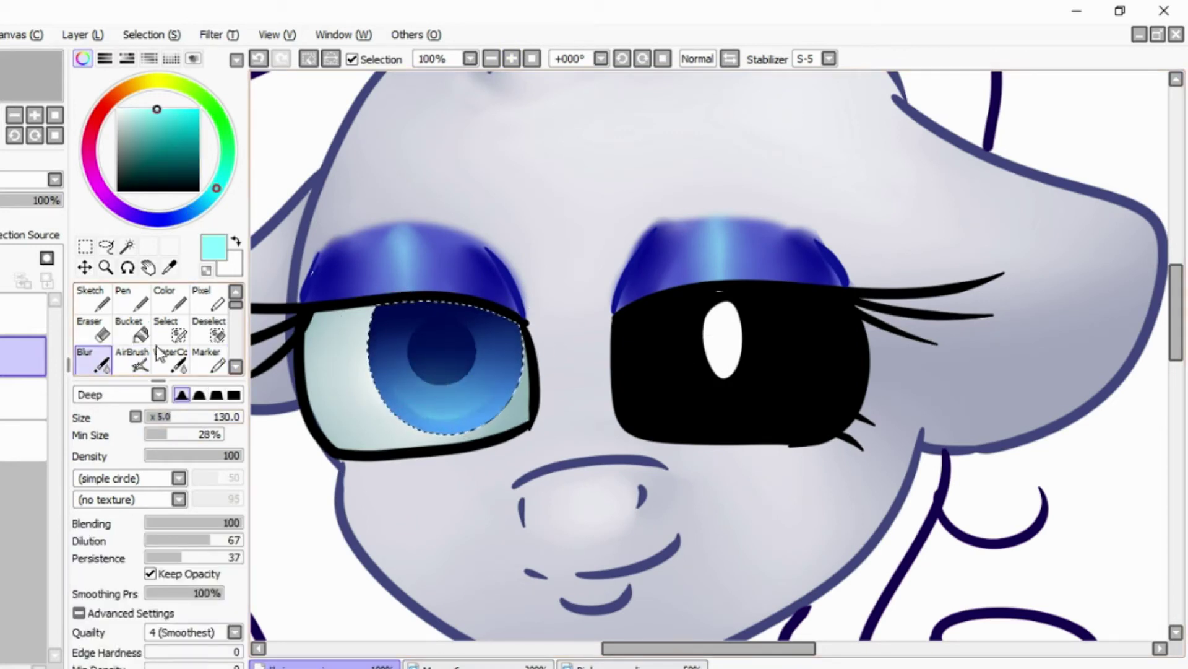
- Draw pale cyan rays radiating around the pupil with the Pen at size 10, and fade them into the iris
{"action": "key", "text": "n"}
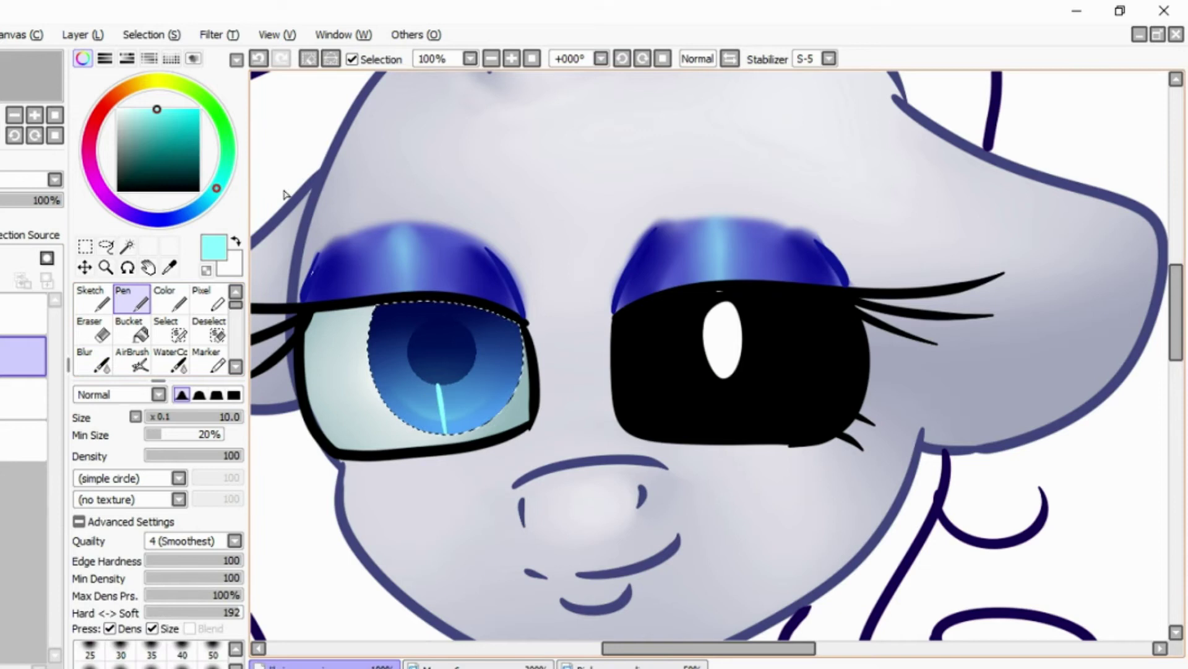
{"action": "key", "text": "ctrl+z"}
{"action": "left_click_drag", "start_coordinate": [658, 648], "coordinate": [629, 648]}
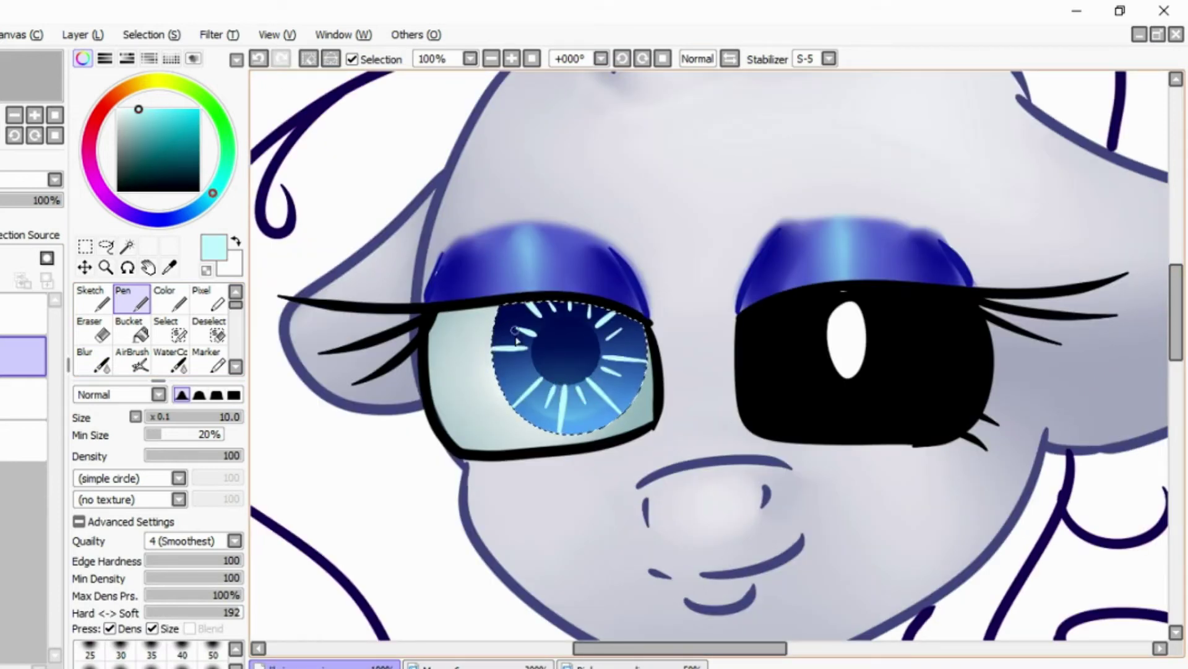
{"action": "left_click_drag", "start_coordinate": [495, 345], "coordinate": [527, 350]}
{"action": "left_click_drag", "start_coordinate": [619, 378], "coordinate": [588, 414]}
{"action": "left_click_drag", "start_coordinate": [631, 307], "coordinate": [597, 326]}
{"action": "left_click_drag", "start_coordinate": [610, 424], "coordinate": [566, 433]}
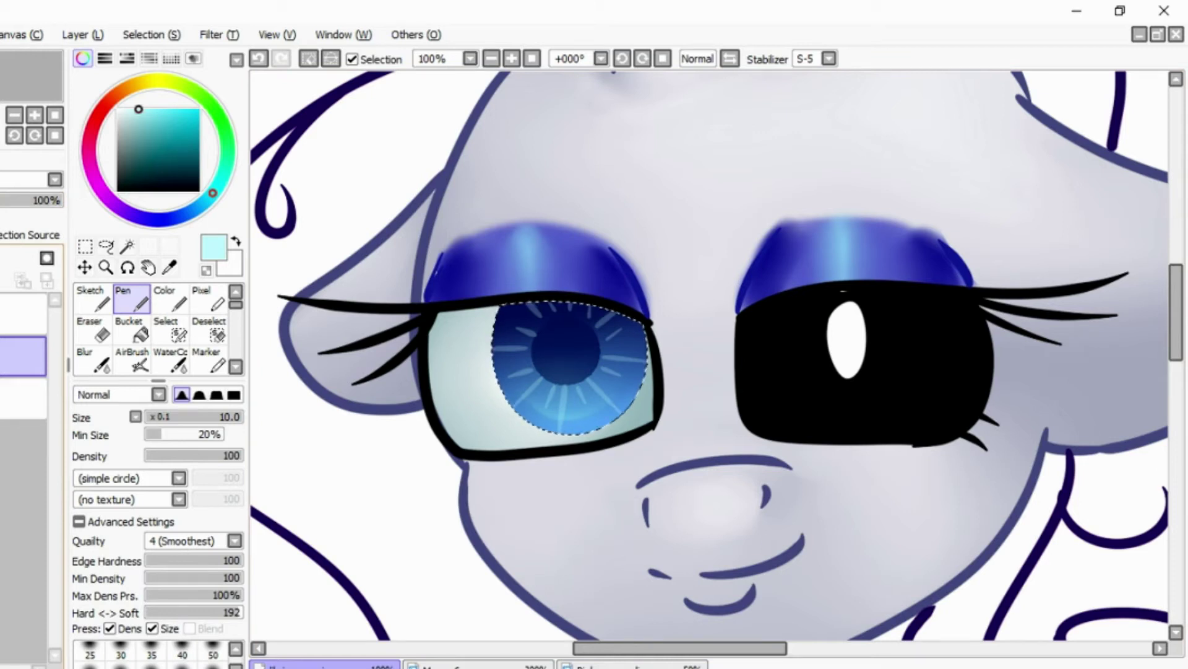
- Airbrush white round reflections on the upper iris and pupil at size 48, and lower the layer opacity to 32%
{"action": "left_click", "coordinate": [139, 362]}
{"action": "left_click_drag", "start_coordinate": [514, 322], "coordinate": [539, 358]}
{"action": "left_click_drag", "start_coordinate": [37, 200], "coordinate": [1, 200]}
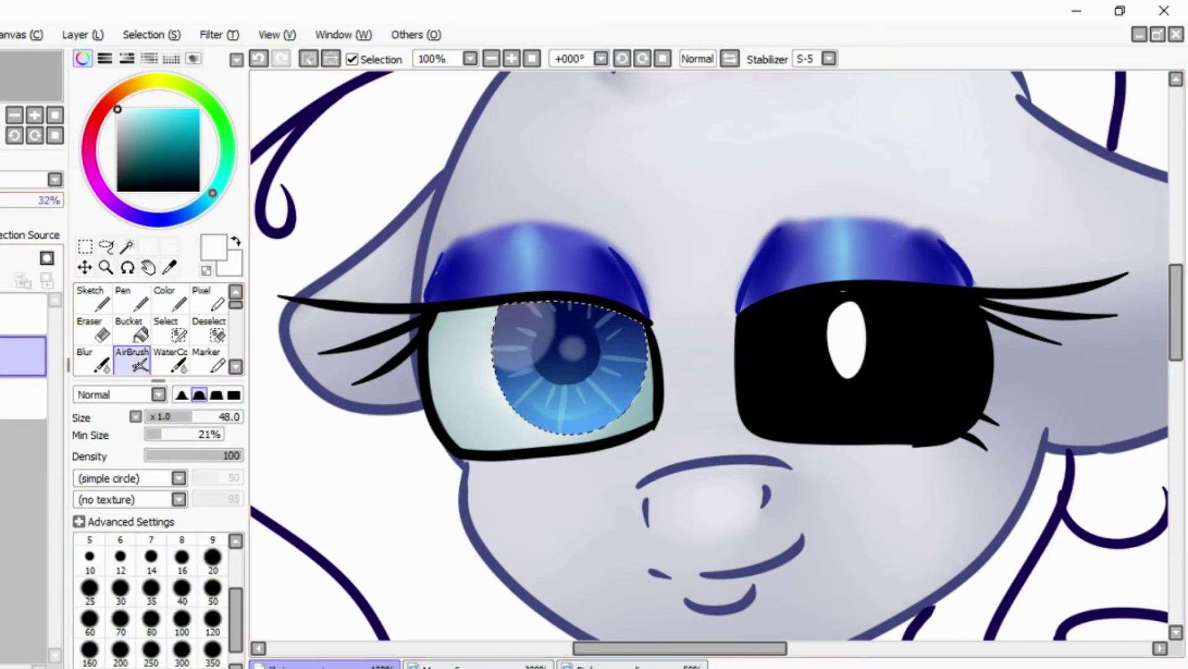
- Paint a white crescent reflection on the lower iris, soften it with the Blur brush at size 65, and lower its layer opacity
{"action": "scroll", "coordinate": [557, 359], "scroll_direction": "right", "scroll_amount": 3}
{"action": "mouse_move", "coordinate": [520, 408]}
{"action": "left_mouse_down"}
{"action": "mouse_move", "coordinate": [554, 337]}
{"action": "mouse_move", "coordinate": [544, 403]}
{"action": "left_mouse_up"}
{"action": "key", "text": "e"}
{"action": "left_click", "coordinate": [90, 359]}
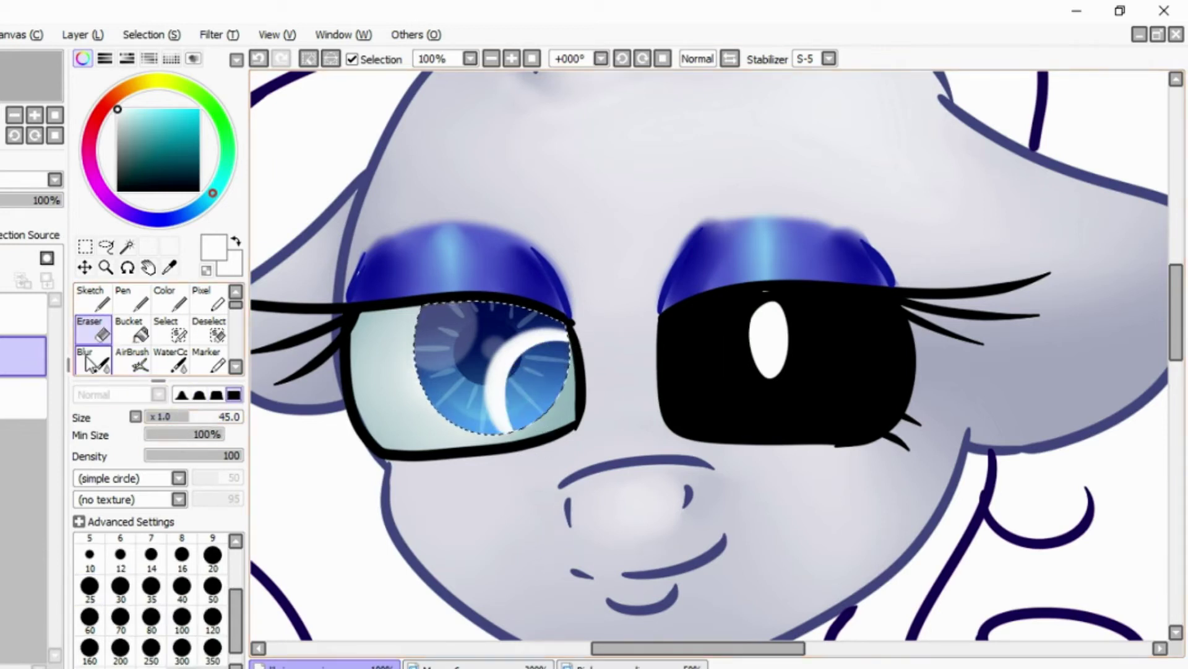
{"action": "mouse_move", "coordinate": [602, 355]}
{"action": "left_mouse_down"}
{"action": "mouse_move", "coordinate": [513, 394]}
{"action": "mouse_move", "coordinate": [578, 356]}
{"action": "mouse_move", "coordinate": [532, 367]}
{"action": "mouse_move", "coordinate": [526, 421]}
{"action": "left_mouse_up"}
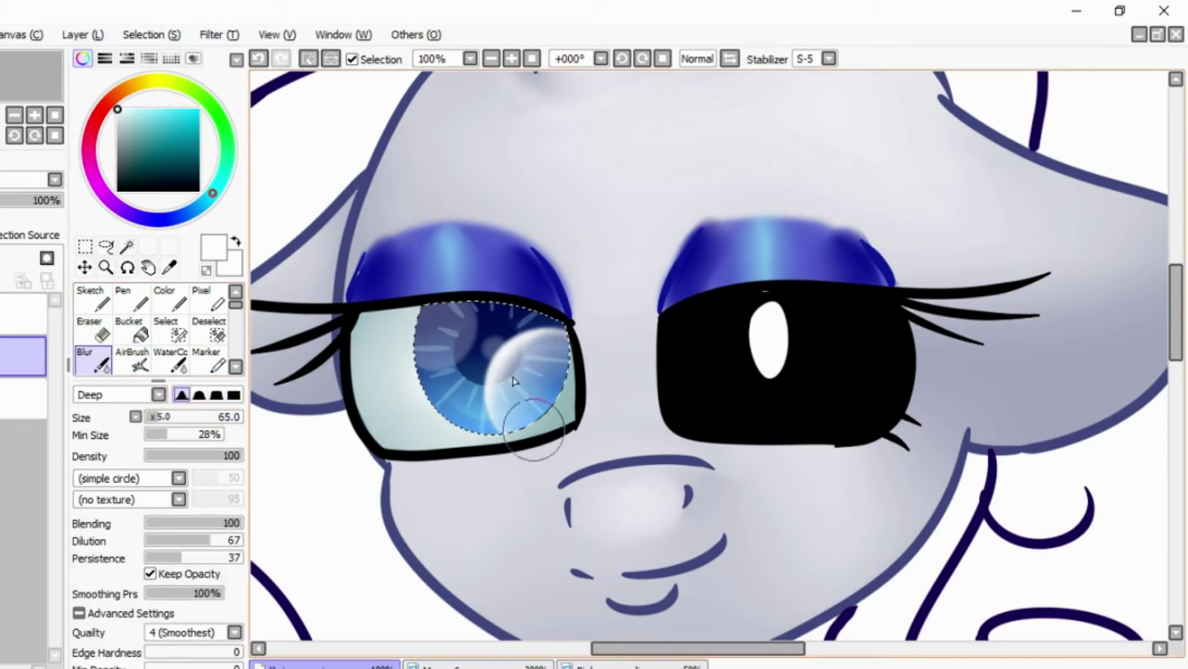
{"action": "left_click", "coordinate": [2, 201]}
- Airbrush a white glint on the pale eyeball beside the iris at size 48, with the layer opacity lowered to 47%
{"action": "left_click", "coordinate": [470, 59]}
{"action": "left_click", "coordinate": [440, 74]}
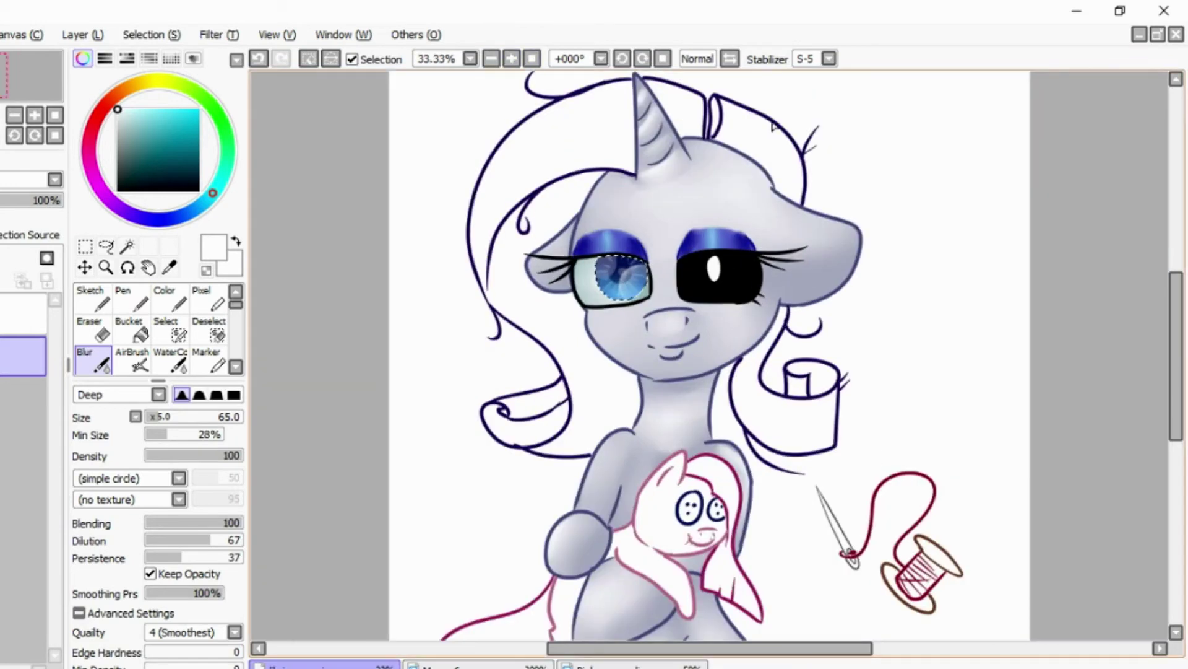
{"action": "left_click", "coordinate": [511, 59]}
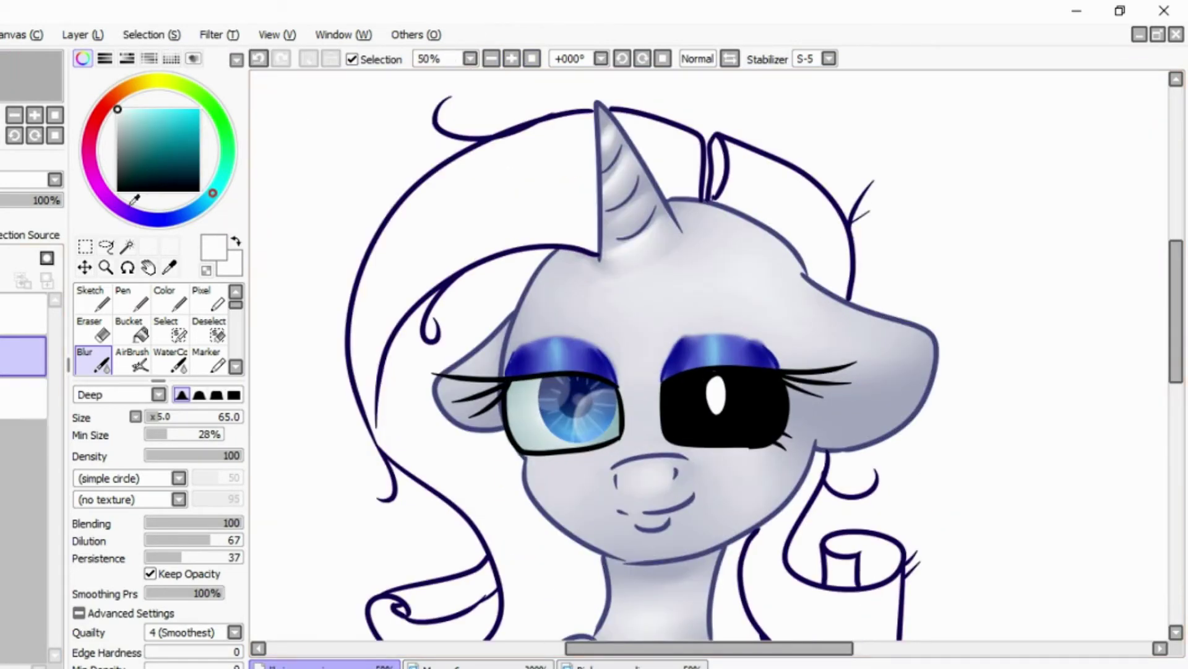
{"action": "left_click", "coordinate": [132, 359]}
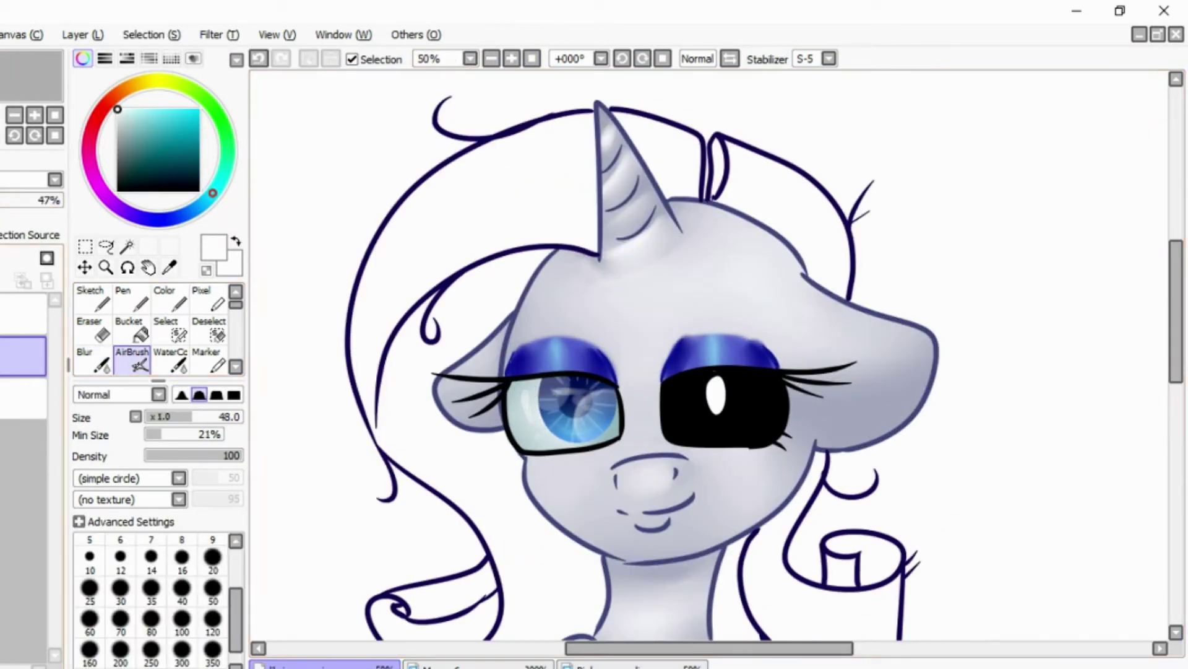
- Draw fine white reflections on the iris with the Pen at size 10, lower their layer opacity to 38%, and merge the layer
{"action": "key", "text": "ctrl+shift+n"}
{"action": "left_click", "coordinate": [132, 297]}
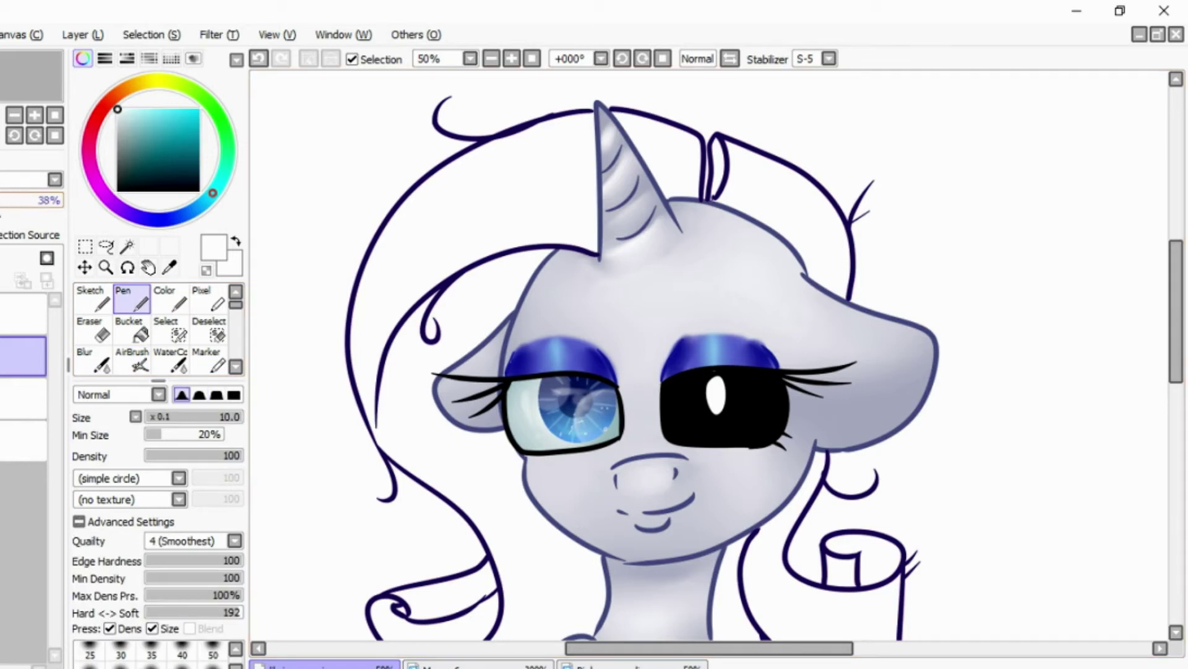
{"action": "key", "text": "ctrl+e"}
- Sample the mane purple from the pony reference image and fill the unicorn's mane sections with it using the Bucket
{"action": "left_click_drag", "start_coordinate": [715, 647], "coordinate": [758, 666]}
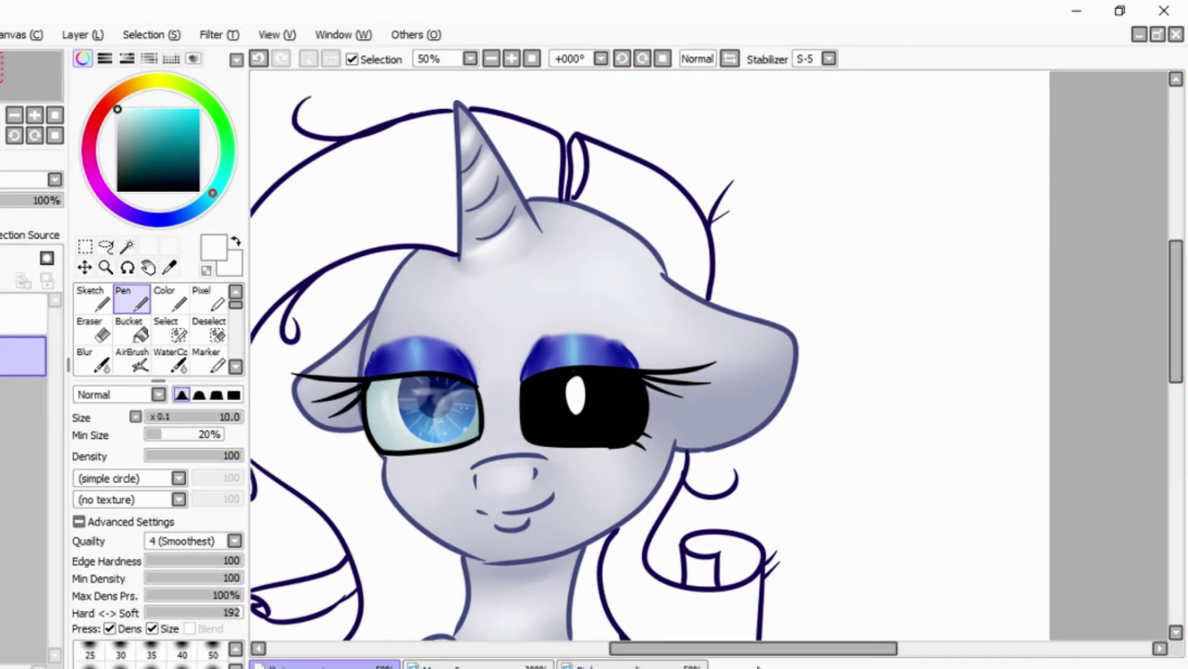
{"action": "left_click", "coordinate": [130, 329]}
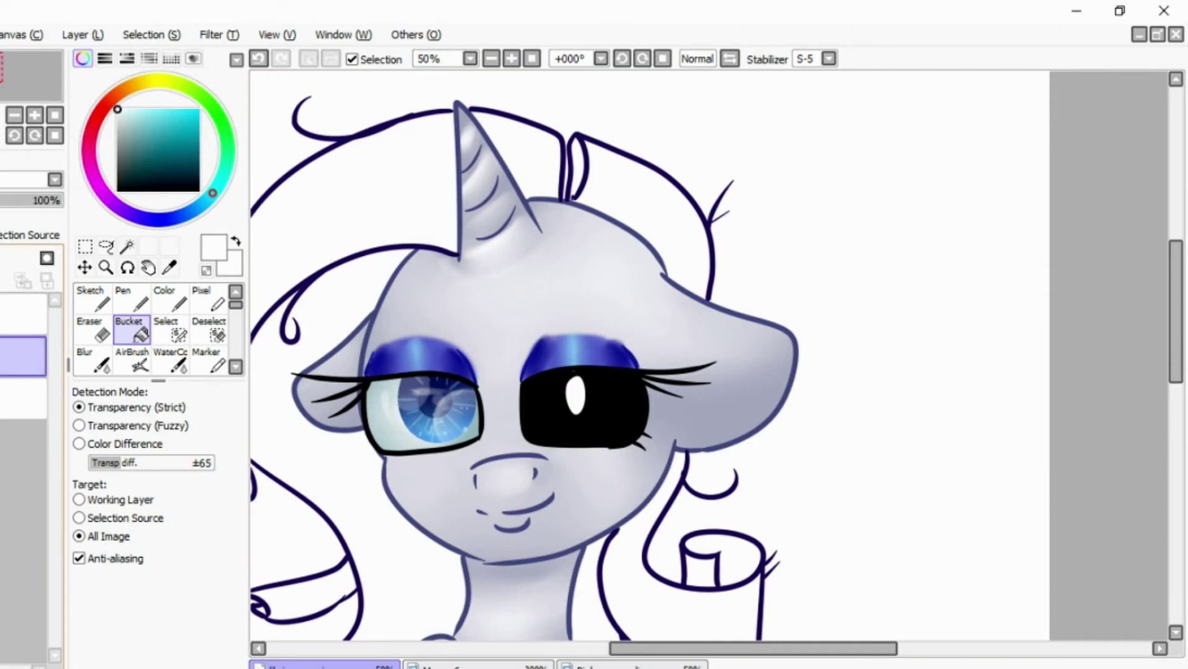
{"action": "left_click", "coordinate": [491, 59]}
{"action": "left_click", "coordinate": [632, 664]}
{"action": "left_click", "coordinate": [476, 664]}
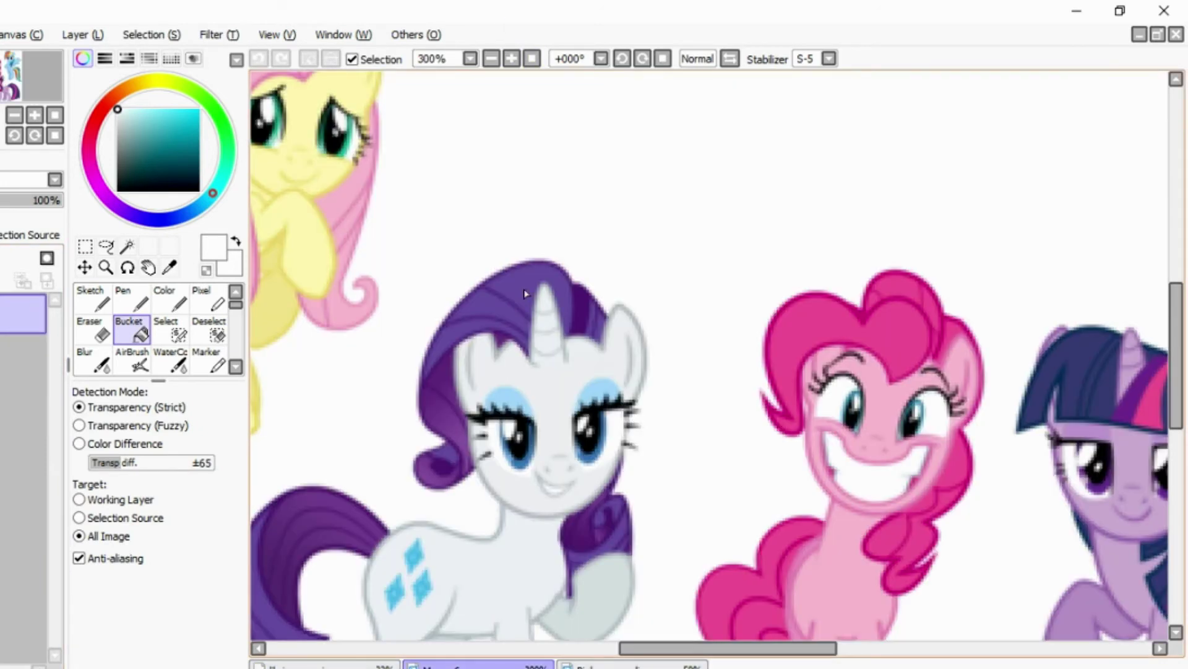
{"action": "left_click", "coordinate": [325, 664]}
{"action": "left_click_drag", "start_coordinate": [1181, 343], "coordinate": [1181, 325]}
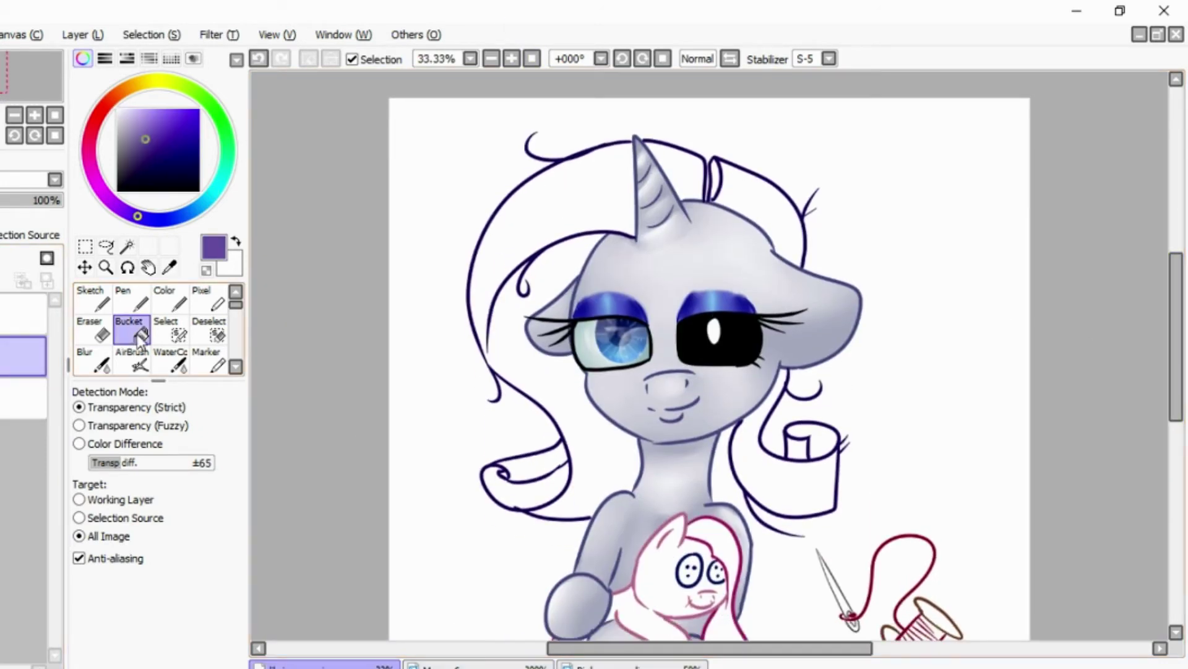
{"action": "left_click", "coordinate": [514, 260]}
{"action": "left_click", "coordinate": [755, 195]}
{"action": "left_click", "coordinate": [804, 452]}
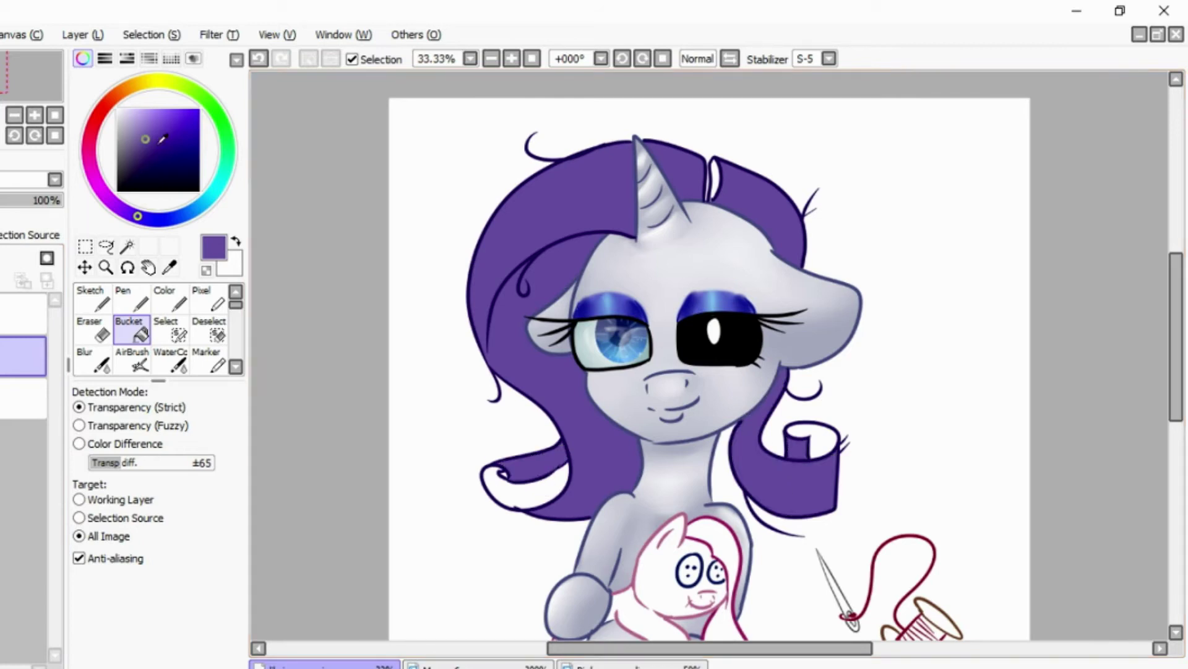
- Fill the inner sides of the mane curls with dark indigo, and select the whole mane with the Magic Wand
{"action": "left_click", "coordinate": [572, 230]}
{"action": "left_click", "coordinate": [754, 197]}
{"action": "left_click", "coordinate": [797, 454]}
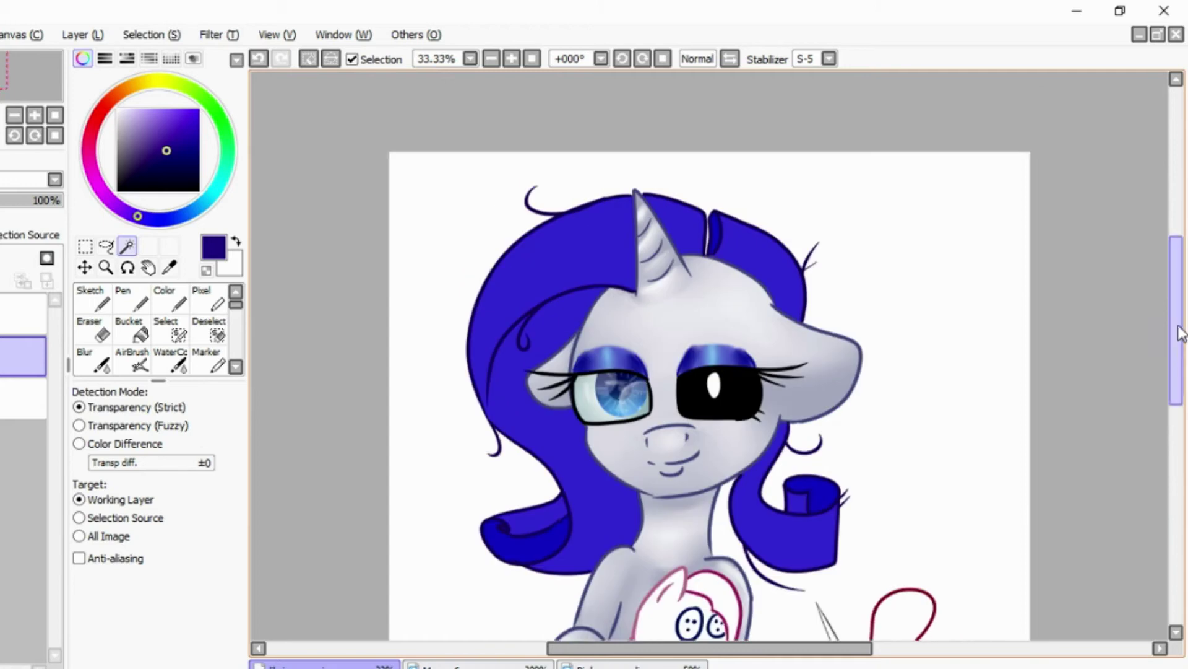
- Airbrush dark navy strands at size 48 along the selected mane, including the forelock, the side locks and the curls
{"action": "scroll", "coordinate": [663, 212], "scroll_direction": "up", "scroll_amount": 1}
{"action": "left_click", "coordinate": [132, 359]}
{"action": "mouse_move", "coordinate": [684, 140]}
{"action": "left_mouse_down"}
{"action": "mouse_move", "coordinate": [653, 230]}
{"action": "mouse_move", "coordinate": [347, 415]}
{"action": "left_mouse_up"}
{"action": "mouse_move", "coordinate": [595, 155]}
{"action": "left_mouse_down"}
{"action": "mouse_move", "coordinate": [515, 286]}
{"action": "mouse_move", "coordinate": [420, 508]}
{"action": "left_mouse_up"}
{"action": "scroll", "coordinate": [433, 434], "scroll_direction": "down", "scroll_amount": 3}
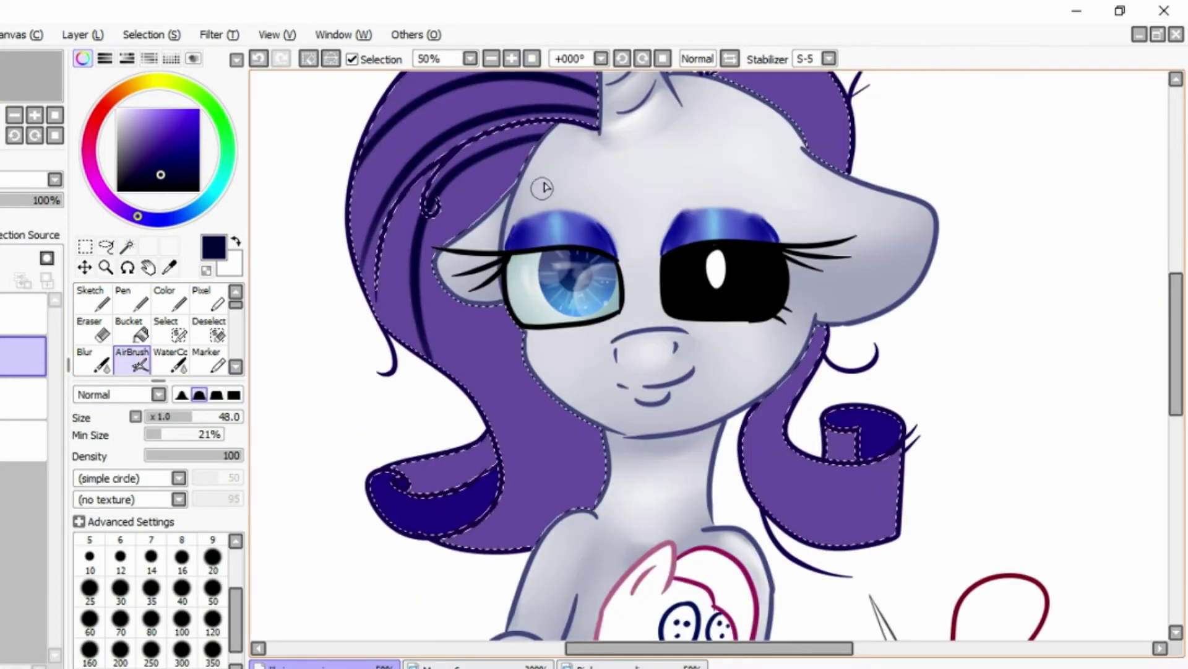
{"action": "left_click_drag", "start_coordinate": [557, 307], "coordinate": [489, 548]}
{"action": "mouse_move", "coordinate": [600, 409]}
{"action": "left_mouse_down"}
{"action": "mouse_move", "coordinate": [459, 521]}
{"action": "mouse_move", "coordinate": [446, 458]}
{"action": "mouse_move", "coordinate": [434, 495]}
{"action": "left_mouse_up"}
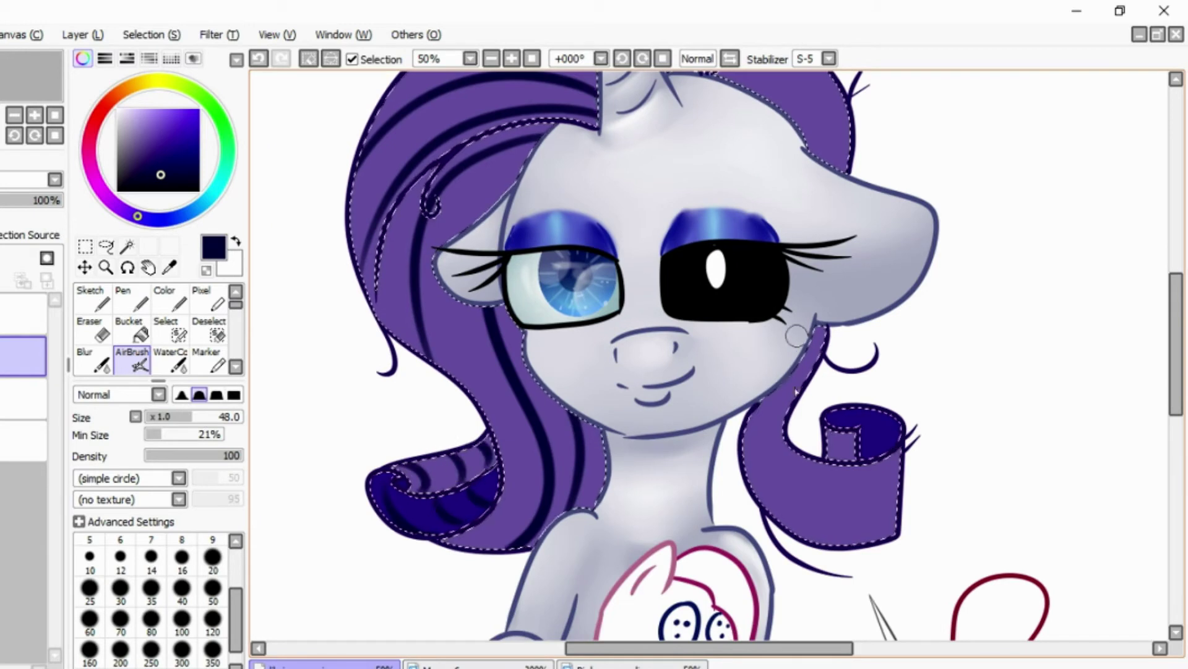
{"action": "left_click_drag", "start_coordinate": [805, 346], "coordinate": [892, 470]}
{"action": "mouse_move", "coordinate": [774, 396]}
{"action": "left_mouse_down"}
{"action": "mouse_move", "coordinate": [850, 528]}
{"action": "mouse_move", "coordinate": [879, 434]}
{"action": "mouse_move", "coordinate": [873, 464]}
{"action": "left_mouse_up"}
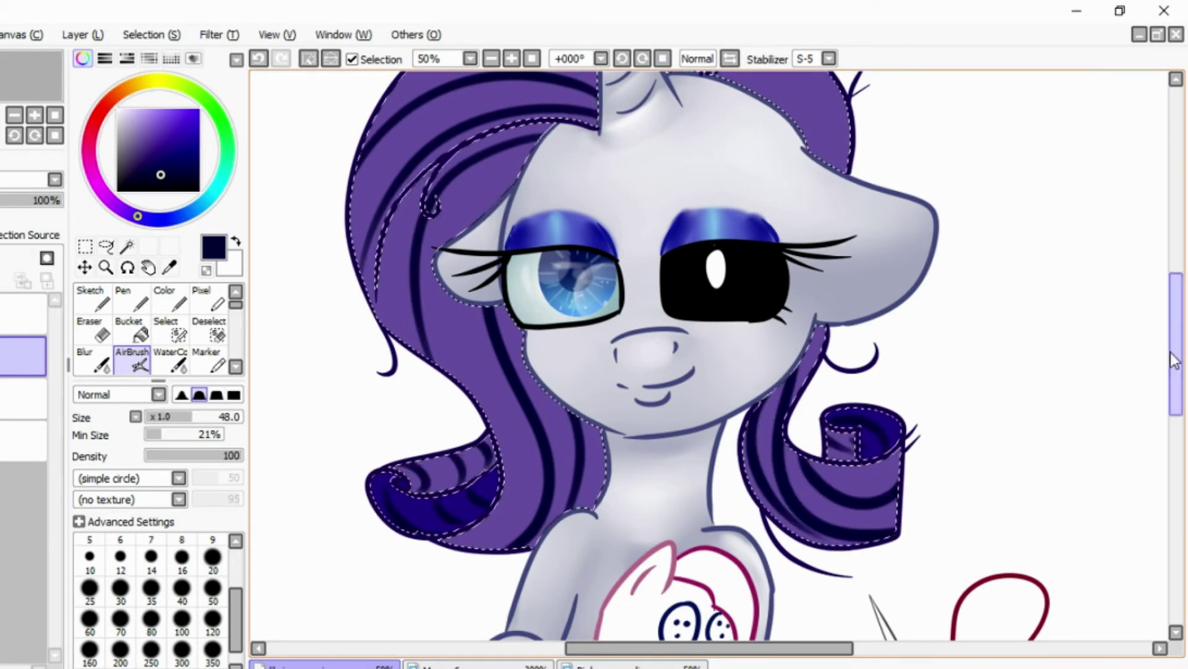
{"action": "scroll", "coordinate": [681, 372], "scroll_direction": "up", "scroll_amount": 3}
{"action": "left_click_drag", "start_coordinate": [737, 204], "coordinate": [811, 322]}
- Soften the navy strands throughout the mane with the Blur brush at size 135
{"action": "key", "text": "b"}
{"action": "mouse_move", "coordinate": [557, 297]}
{"action": "left_mouse_down"}
{"action": "mouse_move", "coordinate": [427, 365]}
{"action": "mouse_move", "coordinate": [544, 291]}
{"action": "mouse_move", "coordinate": [421, 204]}
{"action": "mouse_move", "coordinate": [426, 384]}
{"action": "mouse_move", "coordinate": [516, 316]}
{"action": "mouse_move", "coordinate": [452, 588]}
{"action": "mouse_move", "coordinate": [476, 632]}
{"action": "mouse_move", "coordinate": [767, 259]}
{"action": "mouse_move", "coordinate": [783, 321]}
{"action": "mouse_move", "coordinate": [848, 297]}
{"action": "left_mouse_up"}
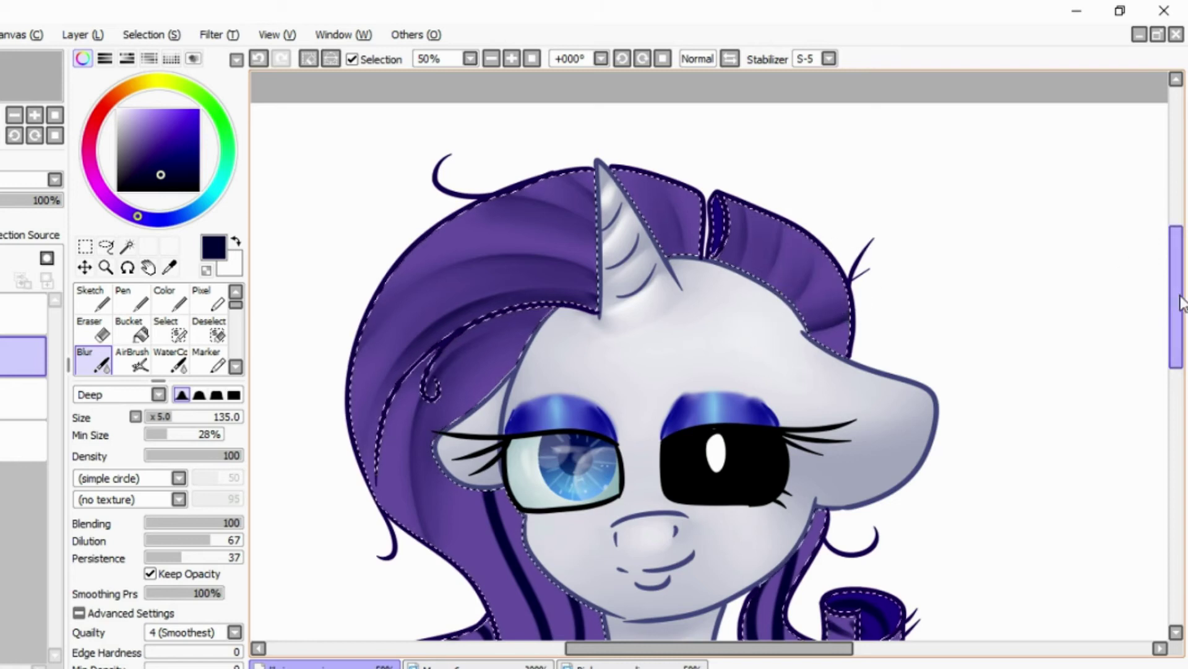
{"action": "scroll", "coordinate": [823, 371], "scroll_direction": "down", "scroll_amount": 5}
{"action": "mouse_move", "coordinate": [822, 391]}
{"action": "left_mouse_down"}
{"action": "mouse_move", "coordinate": [869, 320]}
{"action": "mouse_move", "coordinate": [805, 322]}
{"action": "mouse_move", "coordinate": [916, 451]}
{"action": "mouse_move", "coordinate": [774, 384]}
{"action": "mouse_move", "coordinate": [867, 365]}
{"action": "left_mouse_up"}
{"action": "mouse_move", "coordinate": [467, 435]}
{"action": "left_mouse_down"}
{"action": "mouse_move", "coordinate": [427, 403]}
{"action": "mouse_move", "coordinate": [489, 383]}
{"action": "mouse_move", "coordinate": [509, 499]}
{"action": "mouse_move", "coordinate": [501, 492]}
{"action": "left_mouse_up"}
{"action": "left_click", "coordinate": [491, 59]}
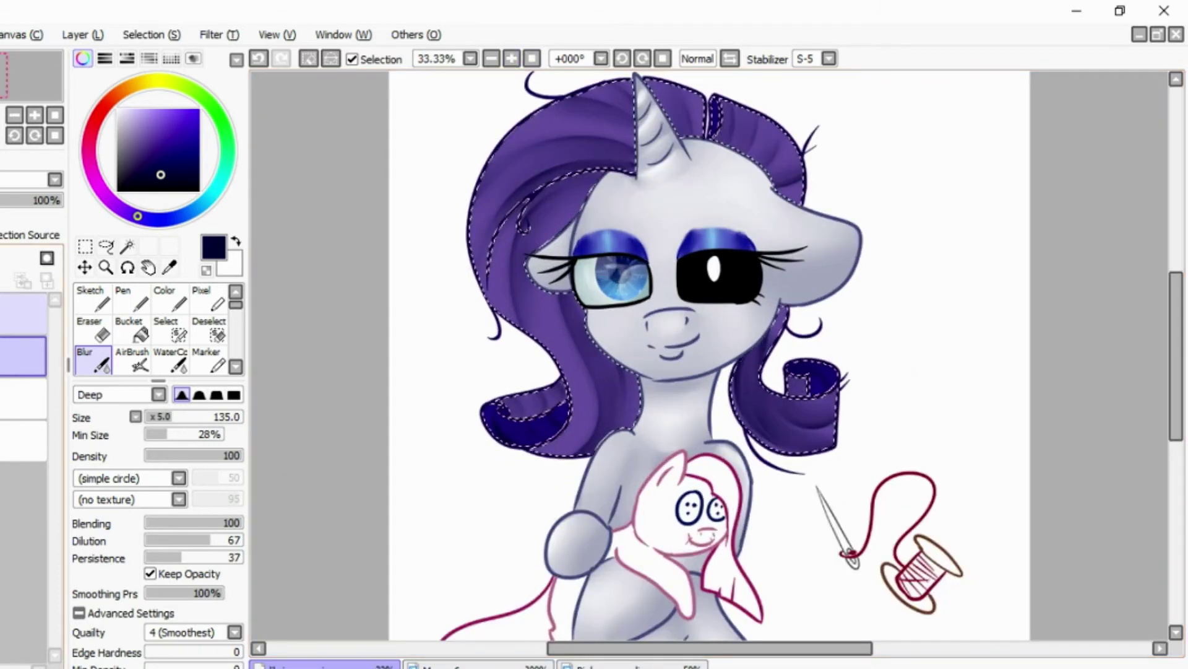
- Airbrush deep navy shadows at size 100 on the mane beside the horn, around the face and in the curls
{"action": "left_click", "coordinate": [141, 363]}
{"action": "mouse_move", "coordinate": [526, 211]}
{"action": "left_mouse_down"}
{"action": "mouse_move", "coordinate": [594, 179]}
{"action": "mouse_move", "coordinate": [492, 291]}
{"action": "left_mouse_up"}
{"action": "left_click_drag", "start_coordinate": [513, 223], "coordinate": [578, 191]}
{"action": "left_click_drag", "start_coordinate": [629, 83], "coordinate": [631, 167]}
{"action": "left_click_drag", "start_coordinate": [718, 105], "coordinate": [805, 179]}
{"action": "mouse_move", "coordinate": [773, 371]}
{"action": "left_mouse_down"}
{"action": "mouse_move", "coordinate": [796, 441]}
{"action": "mouse_move", "coordinate": [816, 387]}
{"action": "left_mouse_up"}
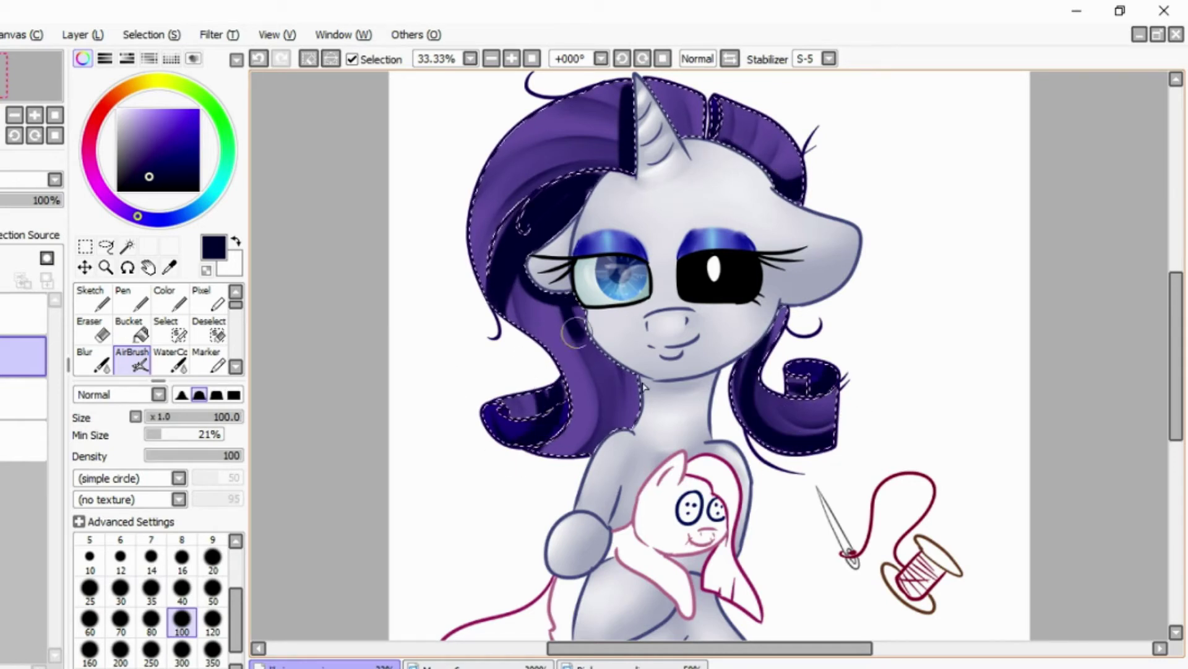
- Blend the deep mane shadows with the Blur brush, enlarging it from size 160 to 210
{"action": "left_click", "coordinate": [102, 360]}
{"action": "key", "text": "]"}
{"action": "left_click_drag", "start_coordinate": [630, 161], "coordinate": [624, 120]}
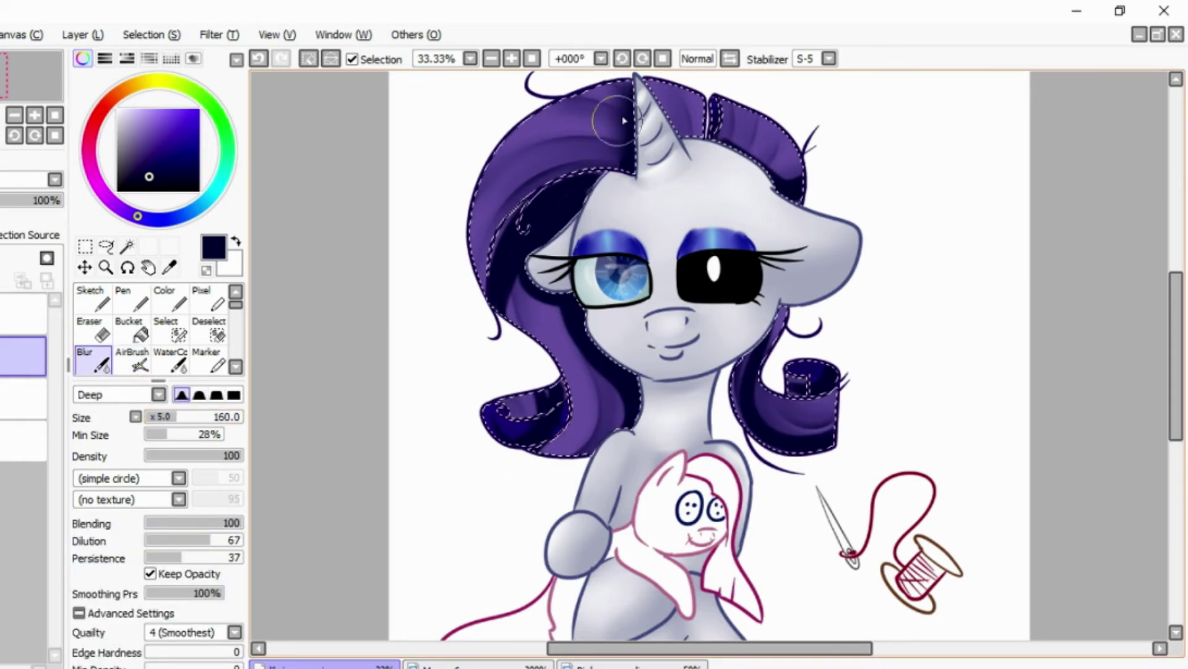
{"action": "key", "text": "]"}
{"action": "mouse_move", "coordinate": [533, 284]}
{"action": "left_mouse_down"}
{"action": "mouse_move", "coordinate": [580, 269]}
{"action": "mouse_move", "coordinate": [596, 370]}
{"action": "mouse_move", "coordinate": [516, 259]}
{"action": "left_mouse_up"}
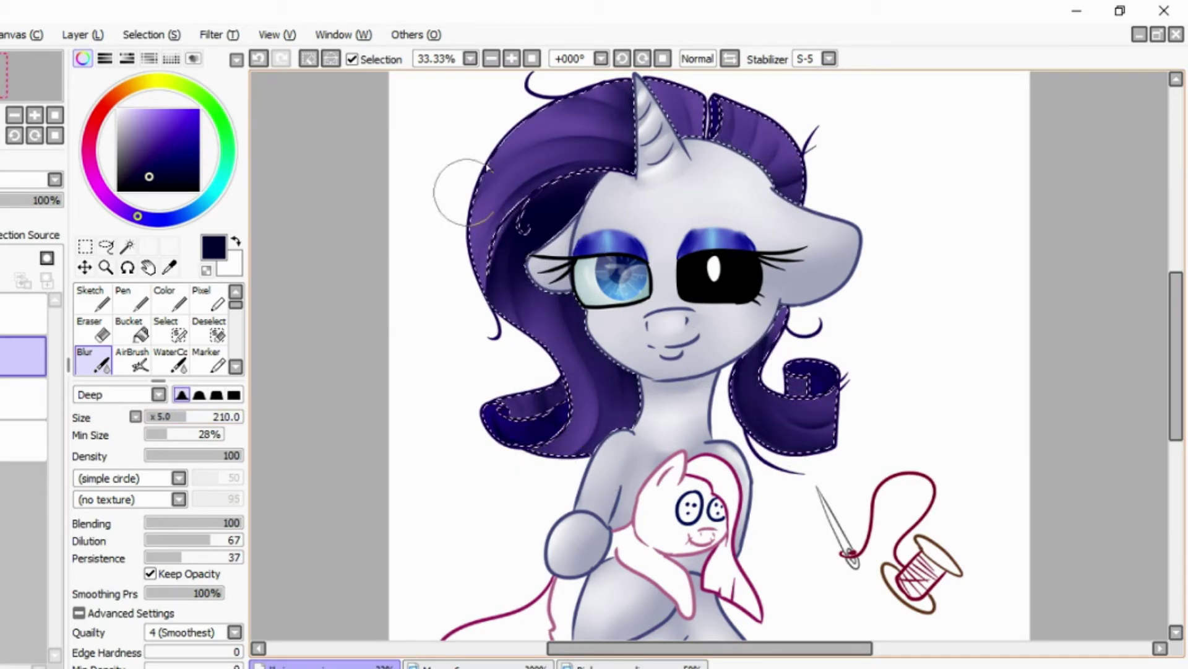
- Airbrush pale pink shine bands across the mane at size 100, lower their opacity to 25%, blur them, and clear the selection
{"action": "left_click", "coordinate": [105, 194]}
{"action": "left_click", "coordinate": [138, 109]}
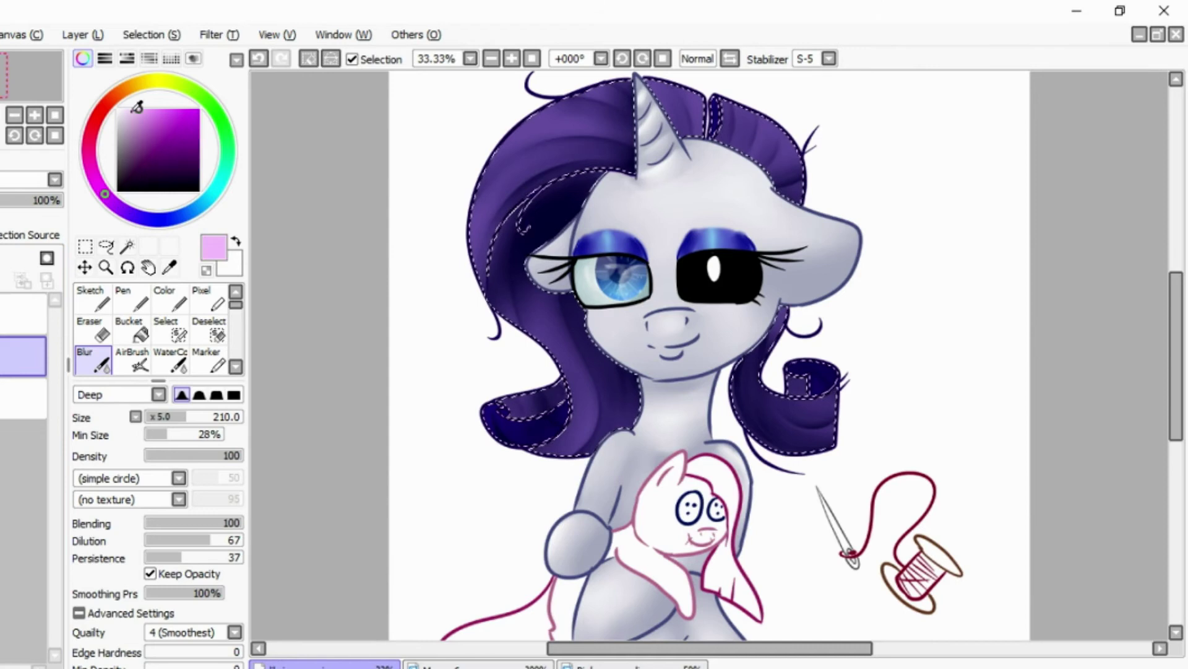
{"action": "left_click", "coordinate": [132, 360]}
{"action": "left_click_drag", "start_coordinate": [542, 114], "coordinate": [629, 166]}
{"action": "left_click_drag", "start_coordinate": [58, 200], "coordinate": [16, 200]}
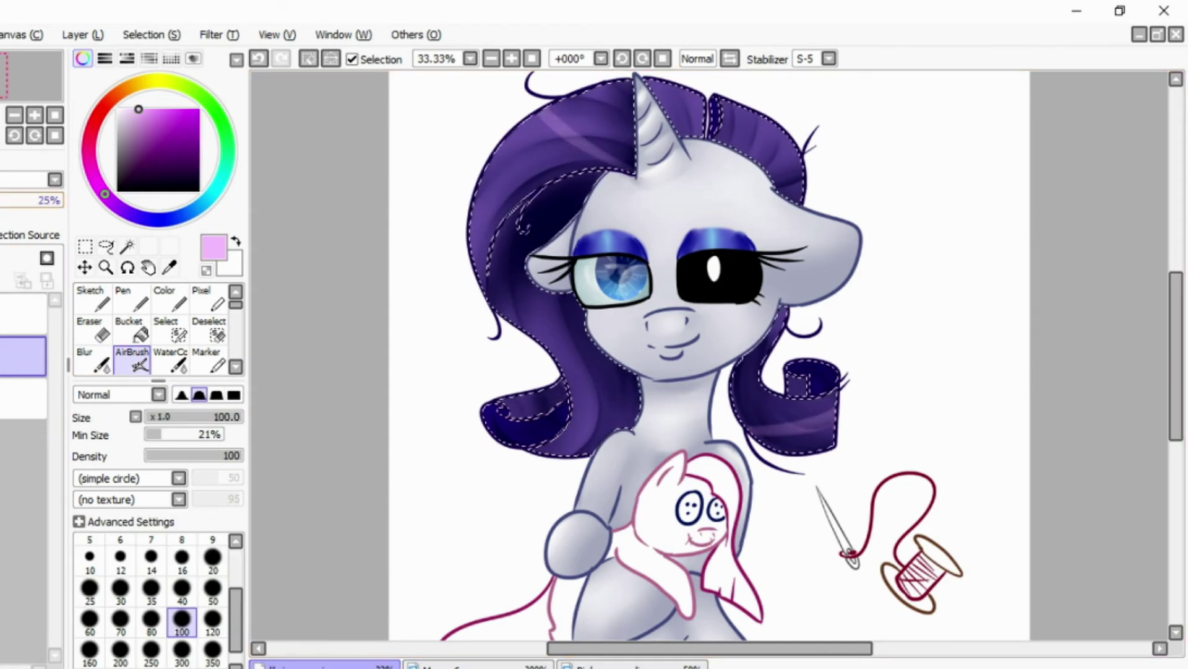
{"action": "left_click", "coordinate": [84, 359]}
{"action": "left_click", "coordinate": [152, 35]}
{"action": "left_click", "coordinate": [140, 59]}
- Fill the doll's mane and tail with magenta using the Bucket
{"action": "left_click", "coordinate": [491, 59]}
{"action": "left_click", "coordinate": [512, 58]}
{"action": "scroll", "coordinate": [619, 514], "scroll_direction": "down", "scroll_amount": 3}
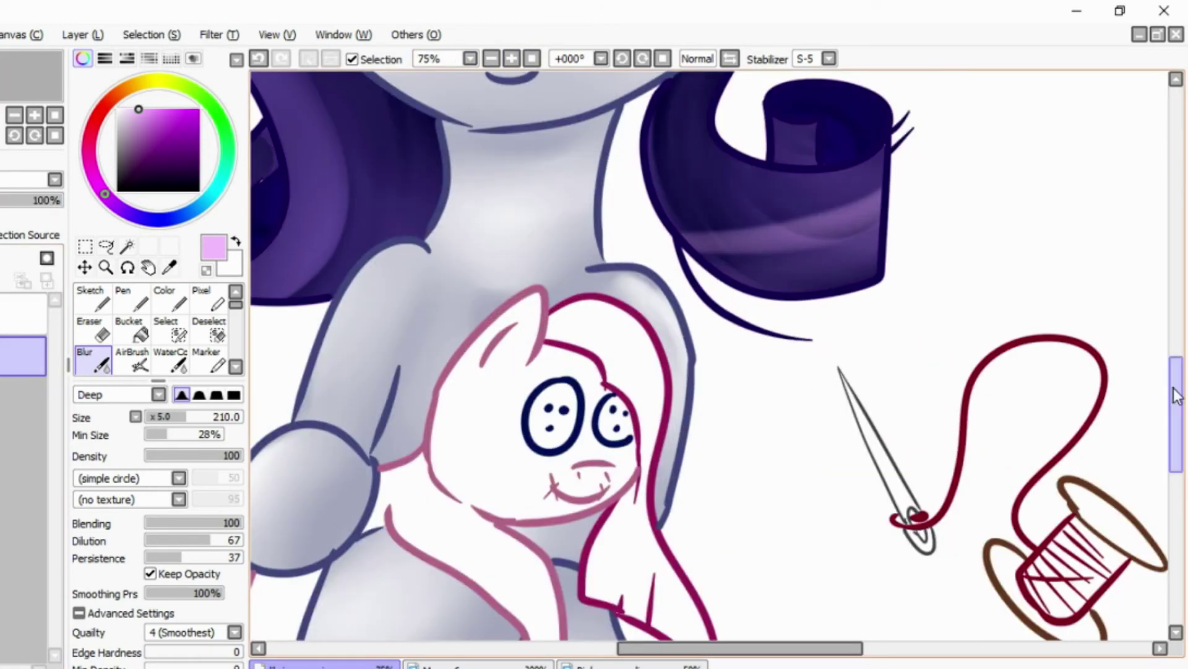
{"action": "scroll", "coordinate": [425, 595], "scroll_direction": "down", "scroll_amount": 3}
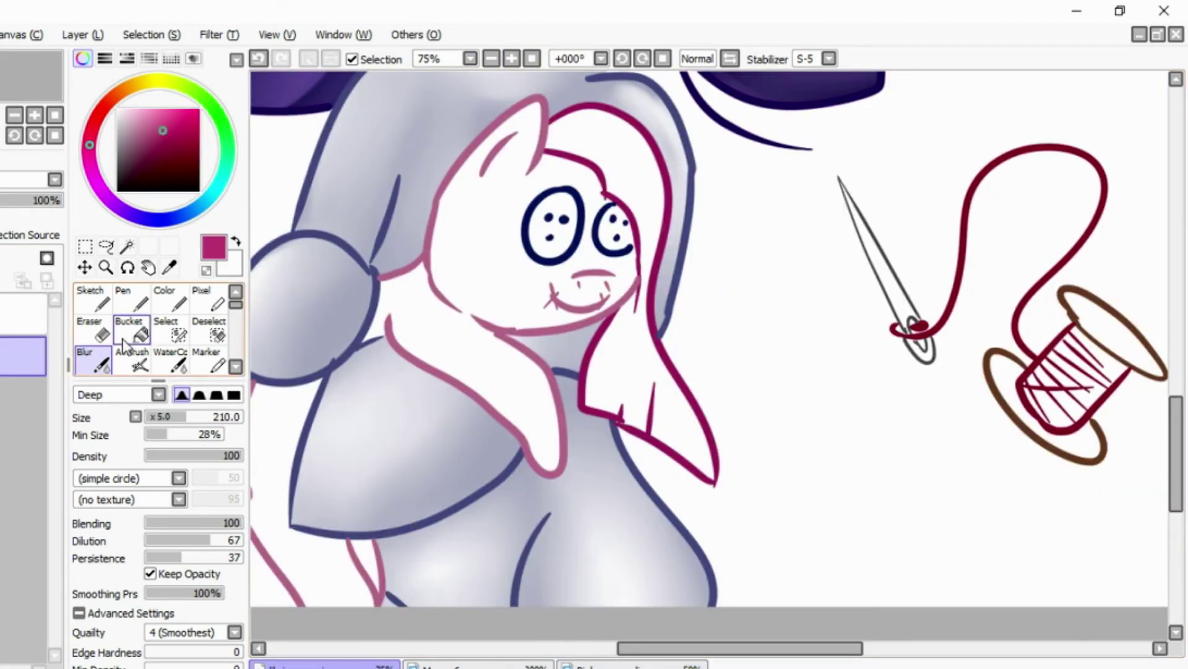
{"action": "left_click", "coordinate": [129, 328]}
{"action": "left_click", "coordinate": [594, 247]}
{"action": "left_click_drag", "start_coordinate": [669, 650], "coordinate": [597, 651]}
{"action": "key", "text": "n"}
{"action": "key", "text": "w"}
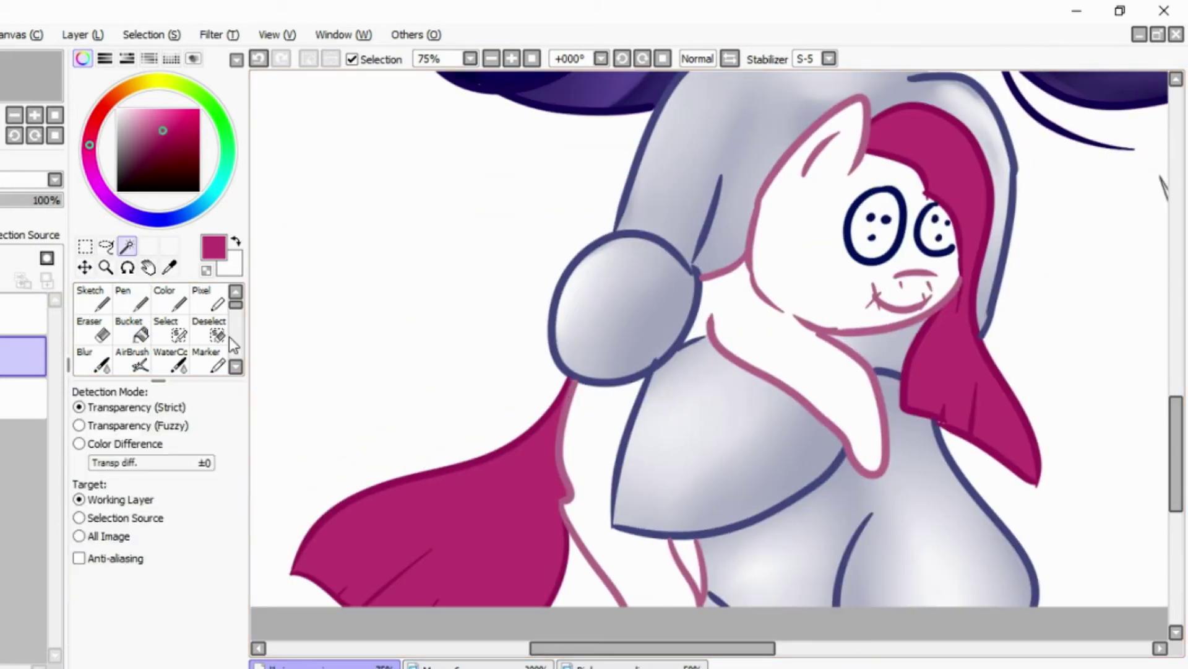
- Select the doll's mane and tail and airbrush dark maroon strands along them
{"action": "key", "text": "ctrl+z"}
{"action": "key", "text": "ctrl+z"}
{"action": "left_click", "coordinate": [491, 58]}
{"action": "left_click", "coordinate": [132, 359]}
{"action": "key", "text": "ctrl+y"}
{"action": "mouse_move", "coordinate": [470, 507]}
{"action": "left_mouse_down"}
{"action": "mouse_move", "coordinate": [594, 421]}
{"action": "mouse_move", "coordinate": [805, 211]}
{"action": "mouse_move", "coordinate": [856, 419]}
{"action": "left_mouse_up"}
- Soften the maroon strands on the doll's tail and mane with the Blur brush at size 210, and clear the selection
{"action": "key", "text": "b"}
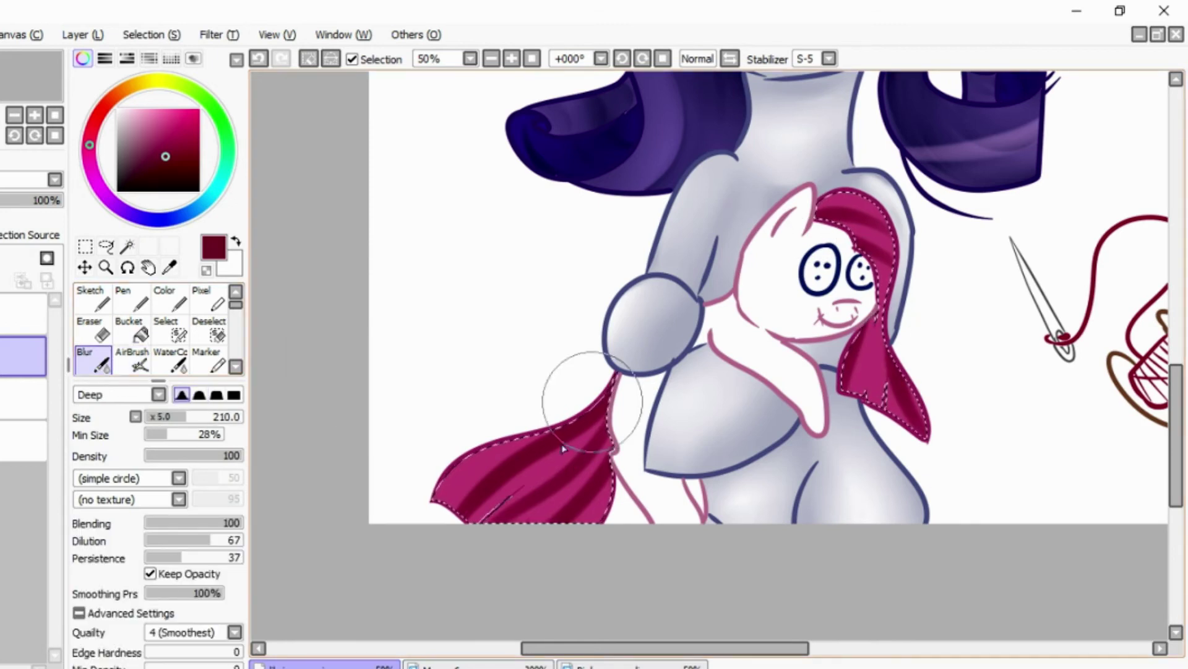
{"action": "left_click_drag", "start_coordinate": [570, 392], "coordinate": [578, 446]}
{"action": "mouse_move", "coordinate": [879, 211]}
{"action": "left_mouse_down"}
{"action": "mouse_move", "coordinate": [867, 347]}
{"action": "mouse_move", "coordinate": [910, 427]}
{"action": "left_mouse_up"}
{"action": "key", "text": "ctrl+d"}
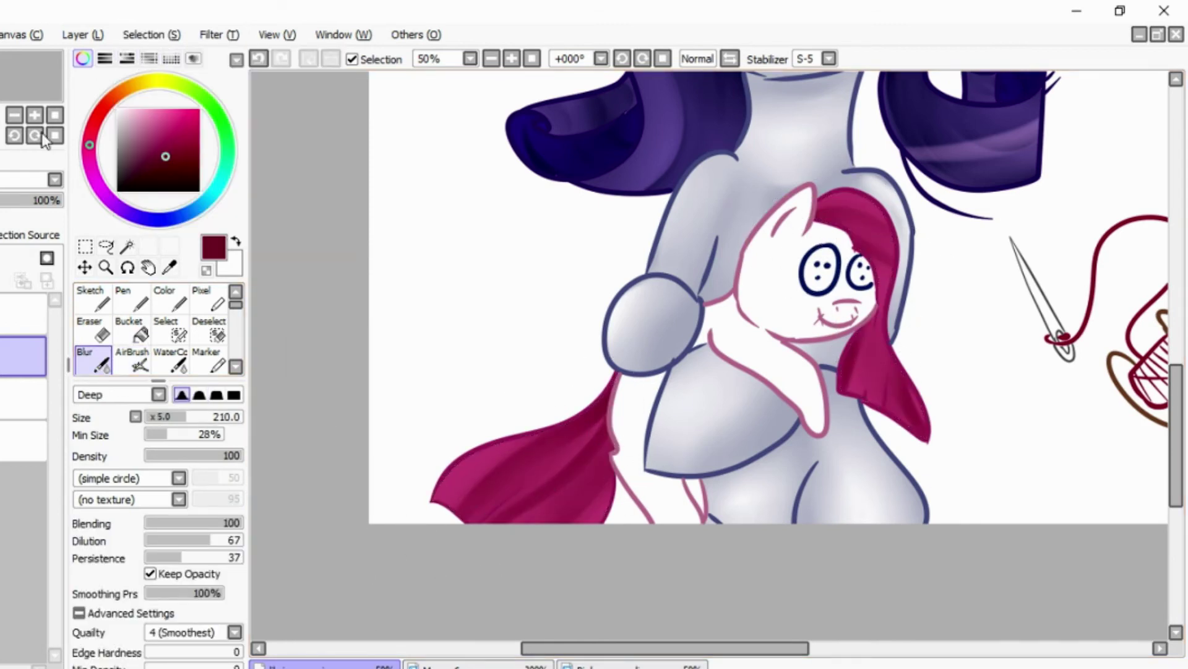
- Sample the dusty pink coat colour from the magenta-maned pony reference and fill the doll's head and body with it
{"action": "left_click", "coordinate": [631, 664]}
{"action": "left_click", "coordinate": [579, 390], "text": "alt"}
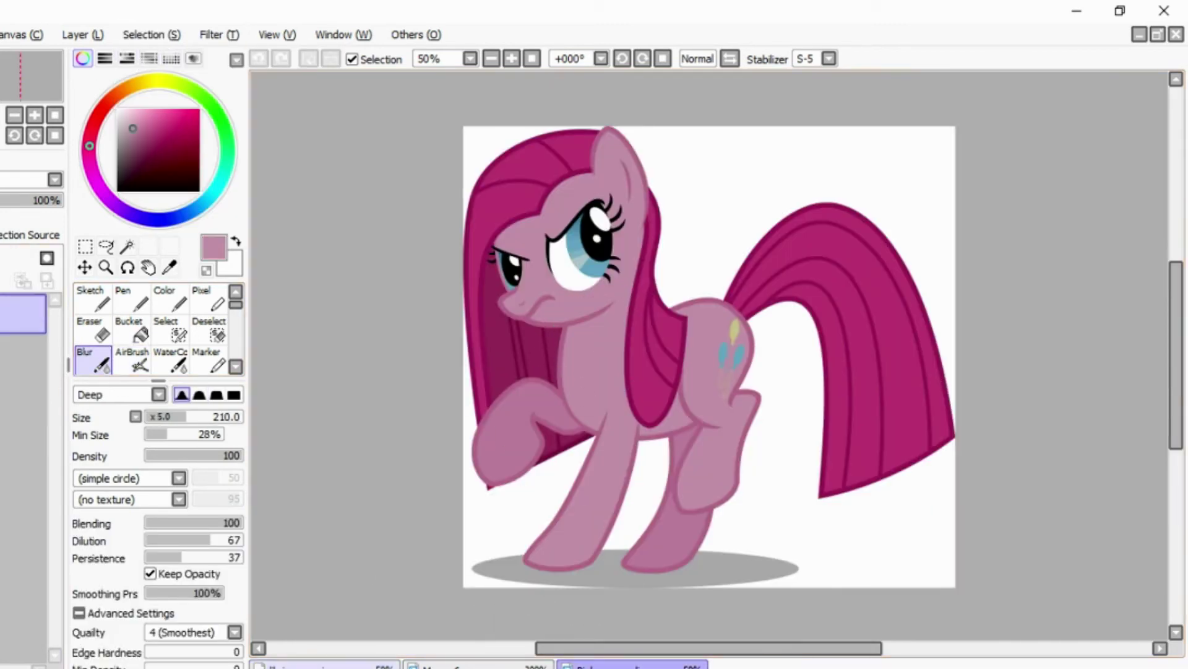
{"action": "left_click", "coordinate": [321, 663]}
{"action": "left_click", "coordinate": [129, 328]}
{"action": "left_click", "coordinate": [768, 291]}
{"action": "key", "text": "ctrl+z"}
{"action": "key", "text": "n"}
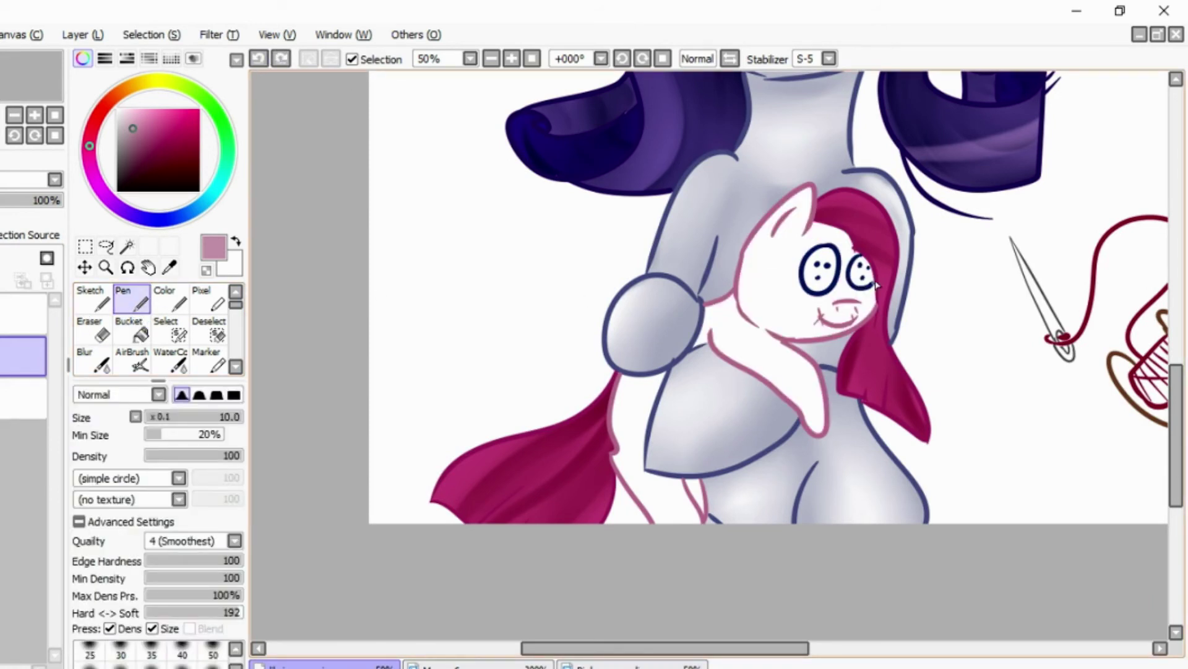
{"action": "left_click", "coordinate": [129, 328]}
{"action": "left_click", "coordinate": [762, 321]}
- Select the doll's pink coat with the Magic Wand and airbrush dark plum shadows on its face, foreleg and body
{"action": "left_click_drag", "start_coordinate": [777, 648], "coordinate": [834, 649]}
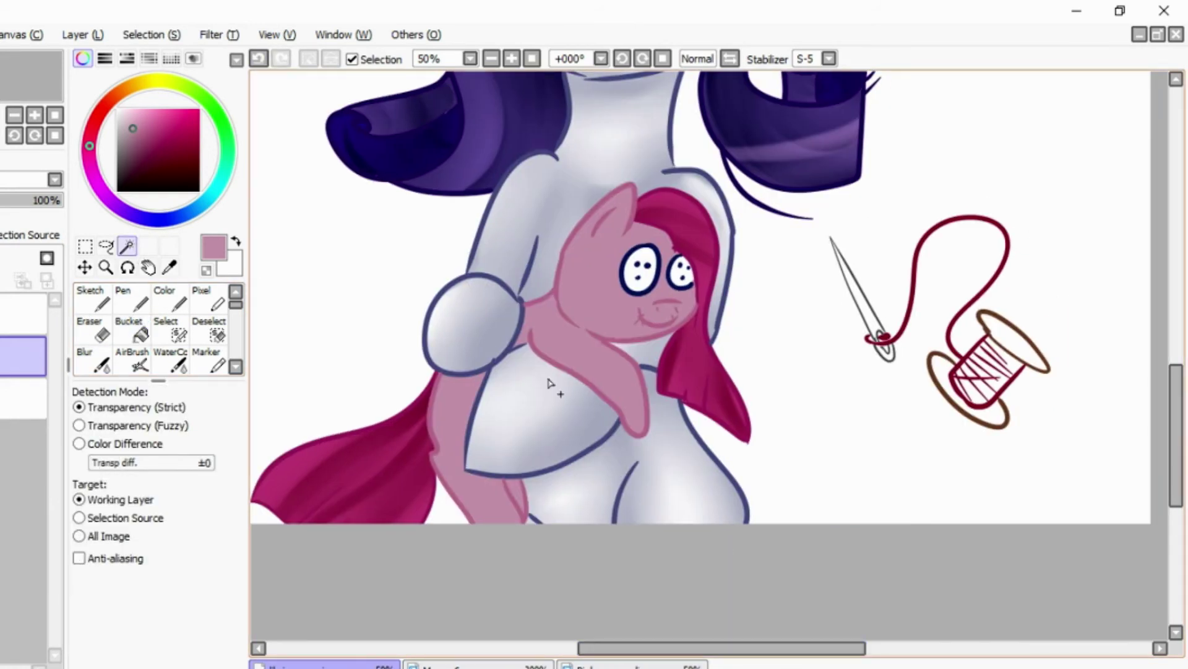
{"action": "left_click", "coordinate": [548, 383]}
{"action": "left_click", "coordinate": [508, 492]}
{"action": "left_click", "coordinate": [149, 149]}
{"action": "left_click", "coordinate": [132, 361]}
{"action": "left_click_drag", "start_coordinate": [545, 272], "coordinate": [681, 322]}
{"action": "mouse_move", "coordinate": [675, 273]}
{"action": "left_mouse_down"}
{"action": "mouse_move", "coordinate": [643, 206]}
{"action": "mouse_move", "coordinate": [565, 366]}
{"action": "mouse_move", "coordinate": [504, 392]}
{"action": "mouse_move", "coordinate": [444, 379]}
{"action": "left_mouse_up"}
- Soften the doll's coat shadows with the Blur brush at sizes 85 and 130, and clear the selection
{"action": "key", "text": "b"}
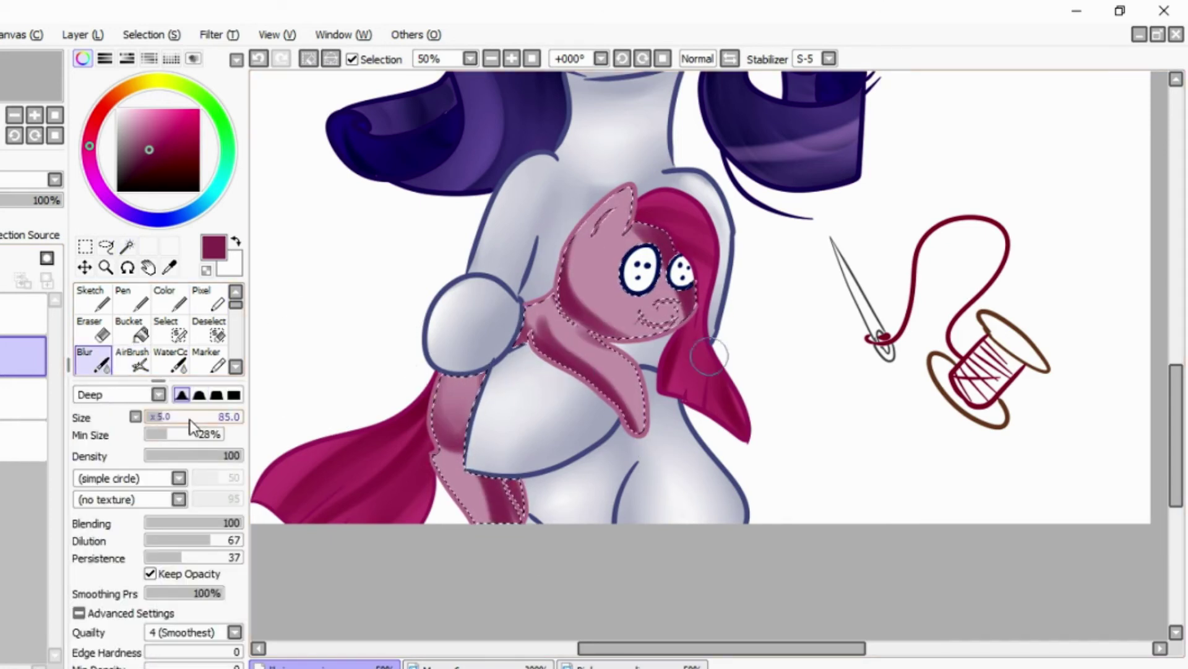
{"action": "mouse_move", "coordinate": [613, 290]}
{"action": "left_mouse_down"}
{"action": "mouse_move", "coordinate": [551, 312]}
{"action": "mouse_move", "coordinate": [565, 206]}
{"action": "mouse_move", "coordinate": [625, 223]}
{"action": "mouse_move", "coordinate": [692, 357]}
{"action": "left_mouse_up"}
{"action": "left_click", "coordinate": [117, 109]}
{"action": "left_click", "coordinate": [151, 35]}
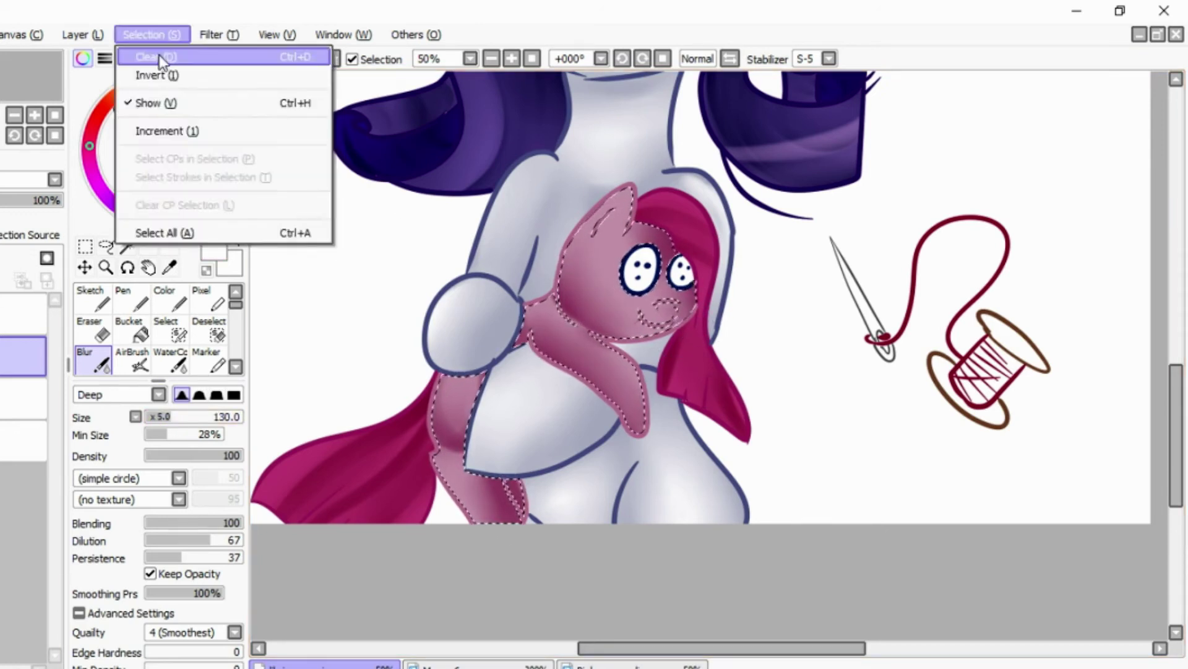
{"action": "left_click", "coordinate": [159, 55]}
- Fill both of the doll's button eyes with medium blue using the Bucket
{"action": "left_click", "coordinate": [491, 58]}
{"action": "left_click", "coordinate": [511, 58]}
{"action": "left_click", "coordinate": [190, 211]}
{"action": "left_click", "coordinate": [179, 119]}
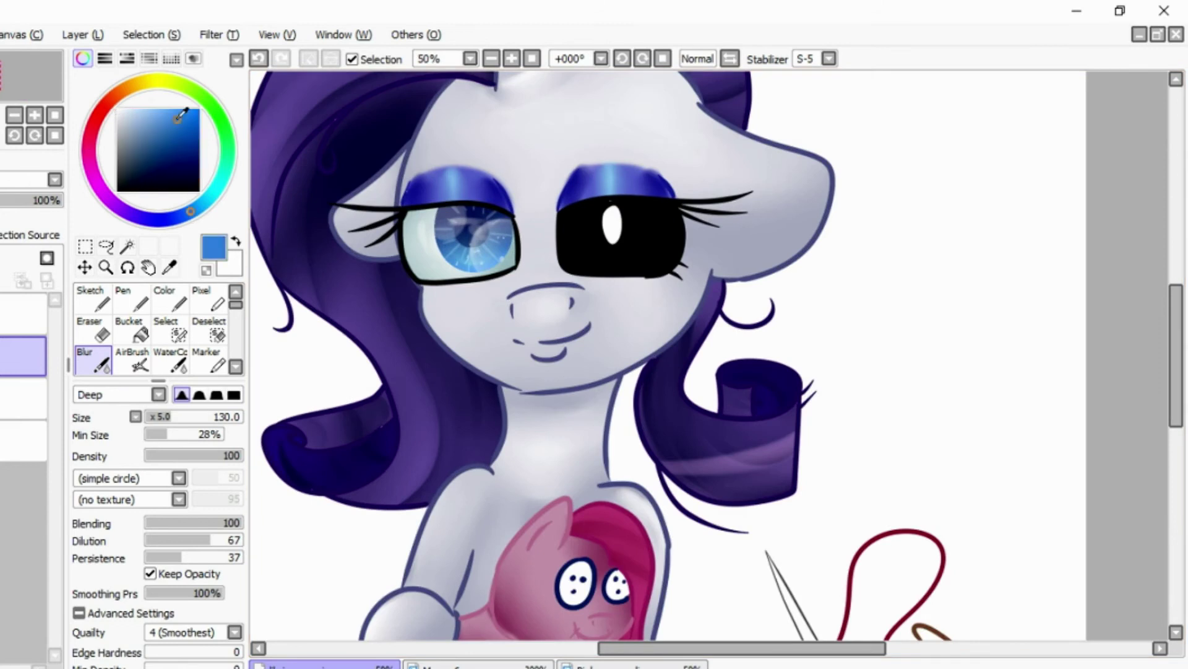
{"action": "left_click", "coordinate": [132, 330]}
{"action": "scroll", "coordinate": [585, 345], "scroll_direction": "down", "scroll_amount": 5}
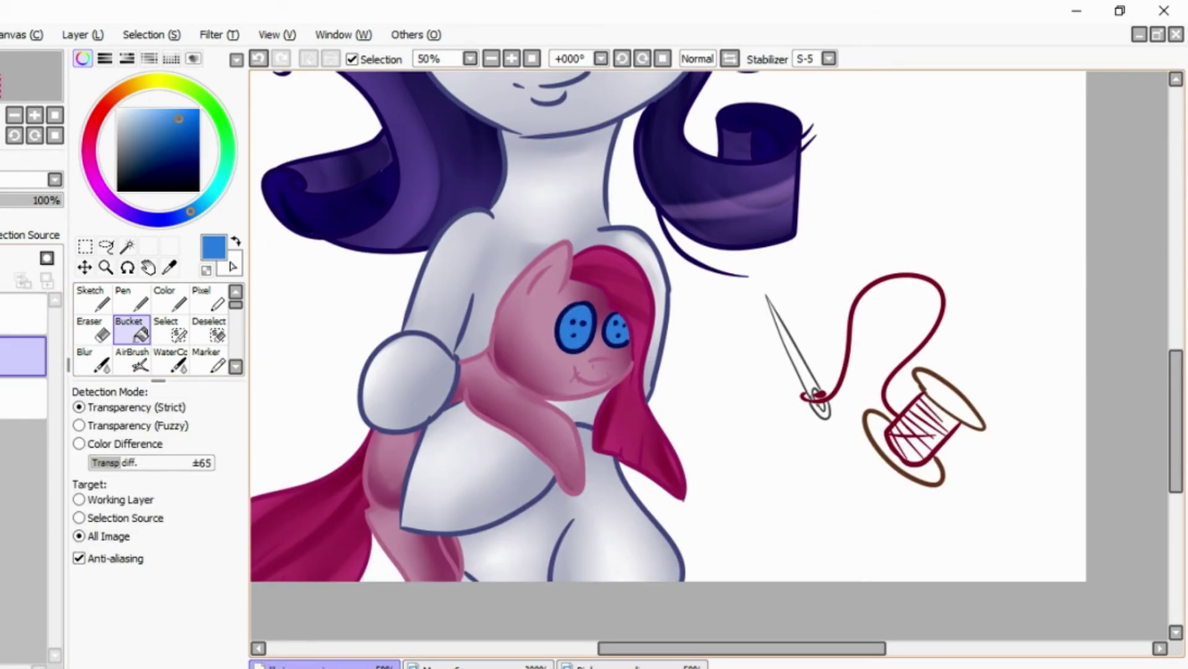
- Select the button eyes, airbrush dark blue shading on them at size 100, blur it, and clear the selection
{"action": "left_click", "coordinate": [176, 148]}
{"action": "left_click", "coordinate": [131, 359]}
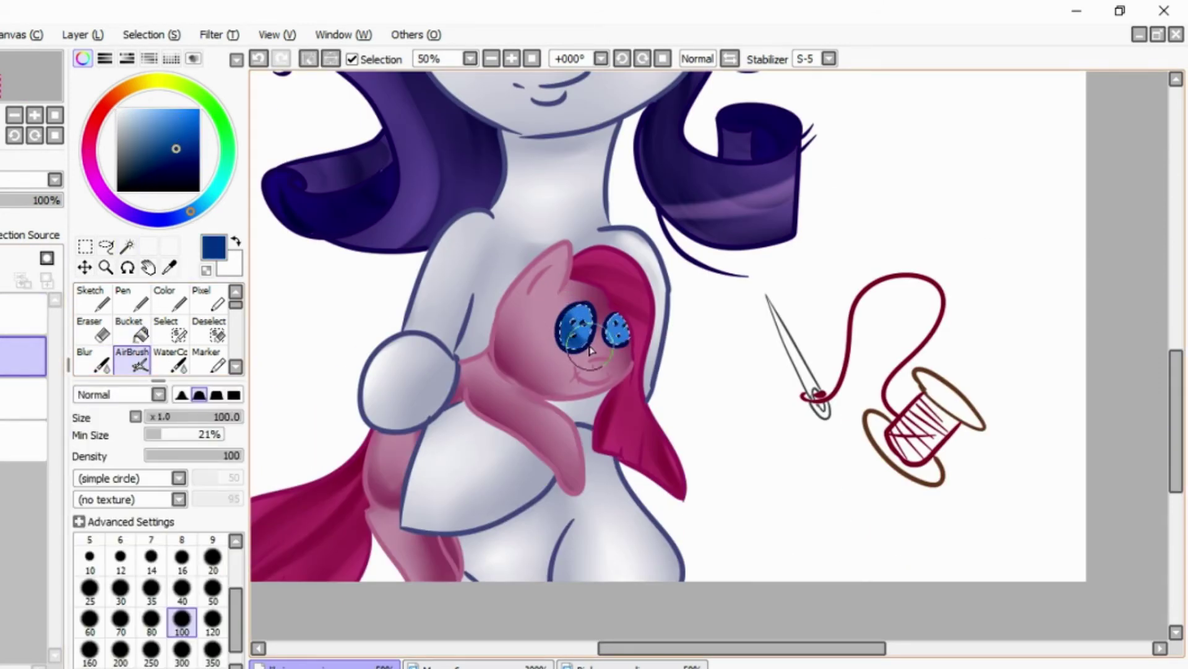
{"action": "left_click", "coordinate": [86, 362]}
{"action": "left_click", "coordinate": [152, 34]}
{"action": "left_click", "coordinate": [142, 53]}
- Airbrush pale cyan highlights on the doll's button eyes at size 32, with the layer opacity lowered to 36%
{"action": "key", "text": "ctrl+plus"}
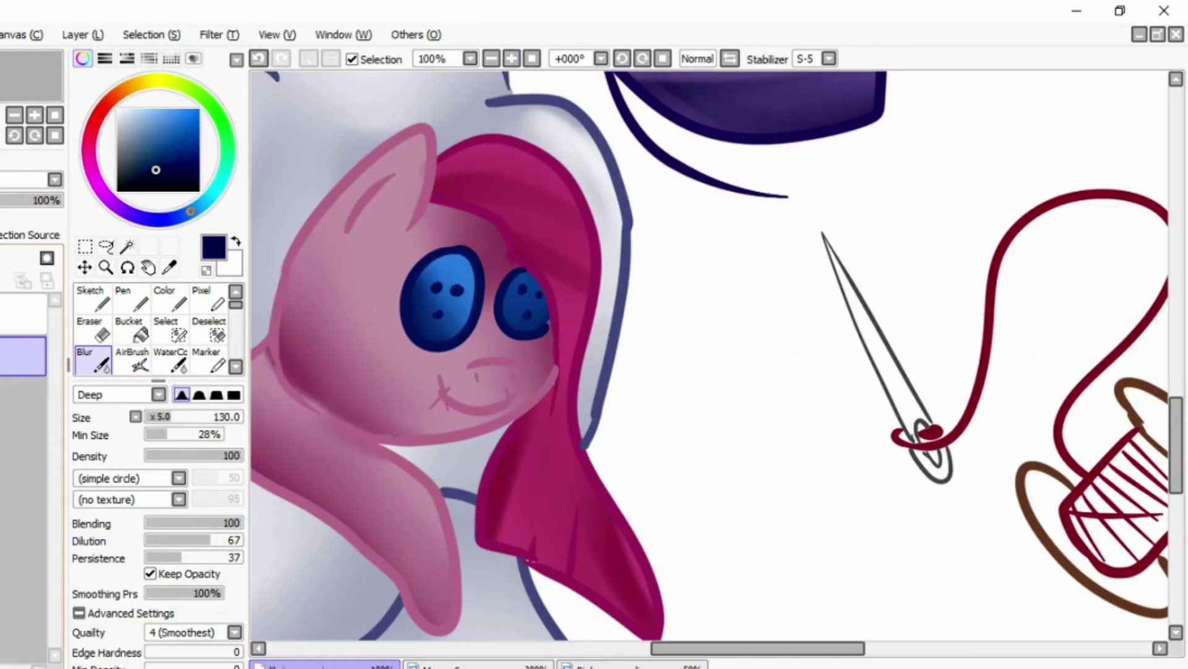
{"action": "left_click", "coordinate": [219, 184]}
{"action": "left_click", "coordinate": [141, 109]}
{"action": "left_click", "coordinate": [132, 359]}
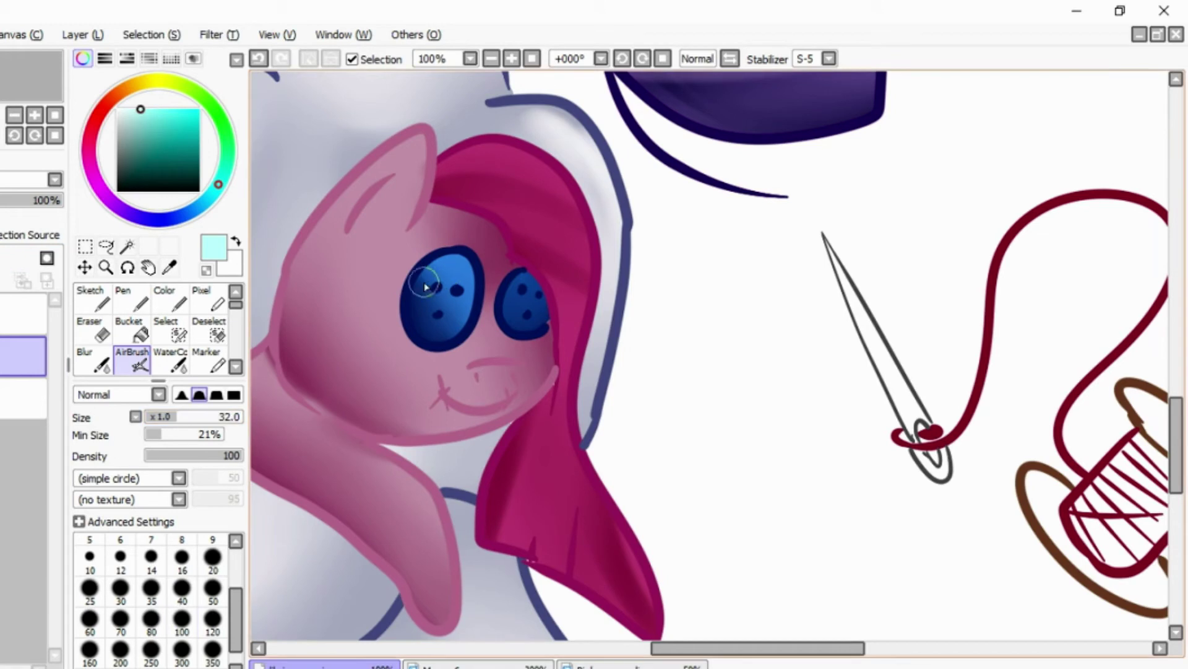
- Fill the sewing needle with light grey using the Bucket
{"action": "scroll", "coordinate": [709, 356], "scroll_direction": "right", "scroll_amount": 10}
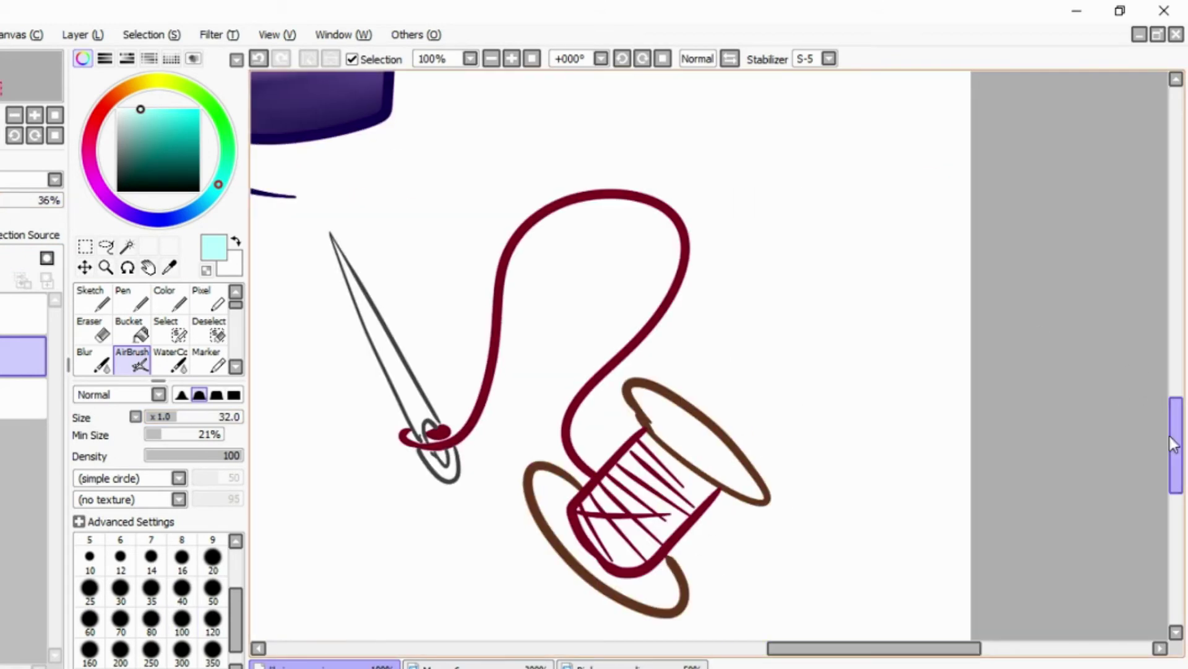
{"action": "scroll", "coordinate": [709, 356], "scroll_direction": "down", "scroll_amount": 1}
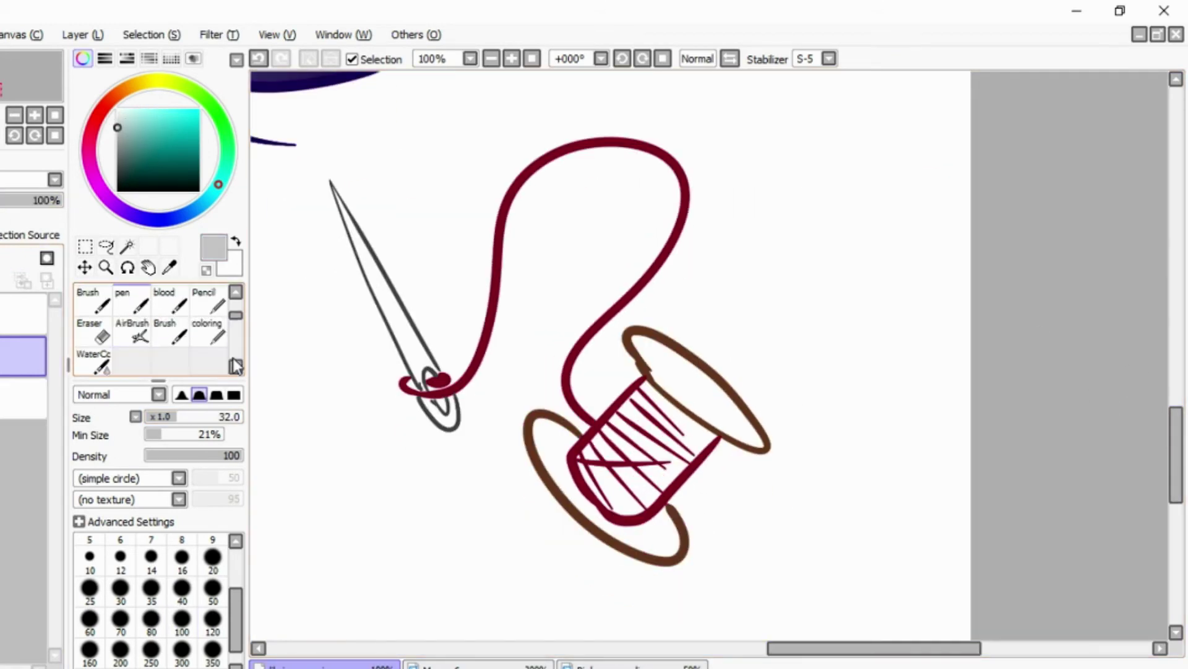
{"action": "left_click", "coordinate": [132, 300]}
{"action": "left_click", "coordinate": [133, 331]}
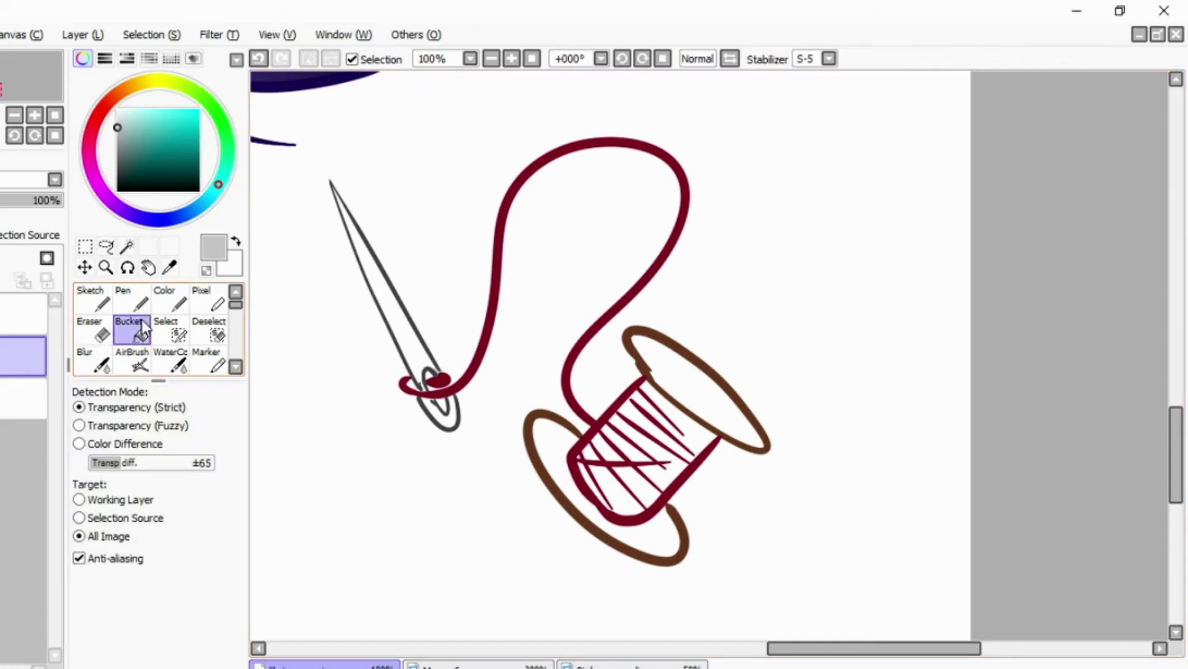
{"action": "left_click", "coordinate": [409, 341]}
- Select the needle's grey fill, airbrush darker grey shading along it, and soften the shading with the Blur brush
{"action": "left_click", "coordinate": [126, 246]}
{"action": "left_click", "coordinate": [416, 362]}
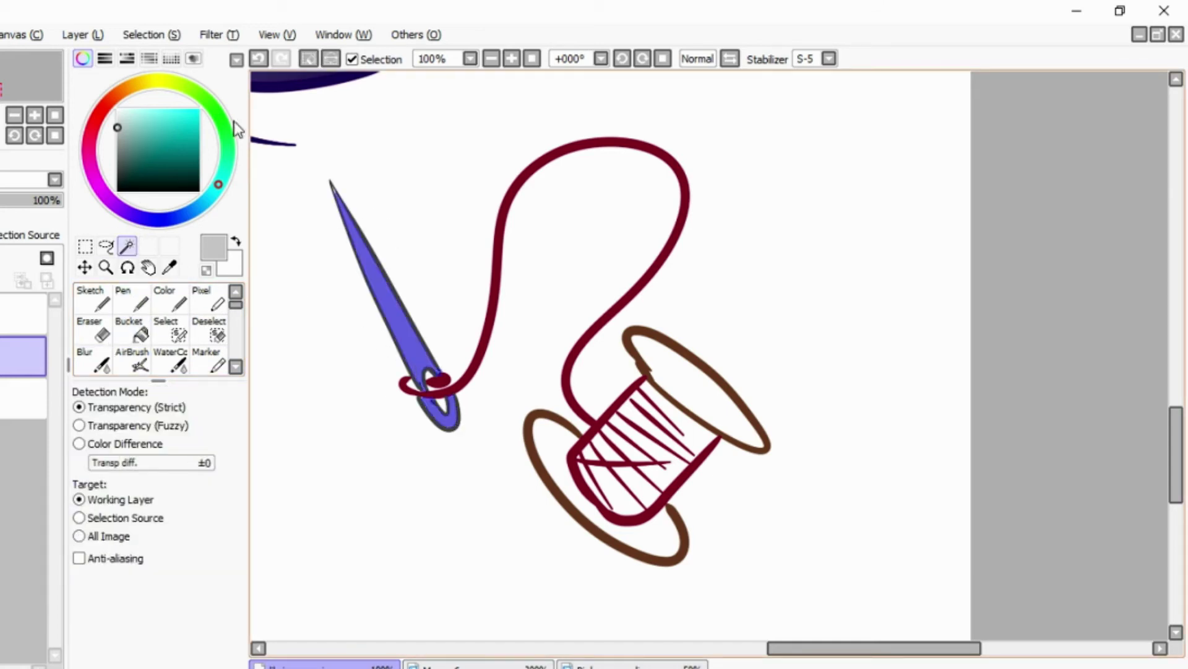
{"action": "left_click_drag", "start_coordinate": [803, 648], "coordinate": [775, 648]}
{"action": "left_click", "coordinate": [132, 359]}
{"action": "left_click_drag", "start_coordinate": [471, 226], "coordinate": [591, 463]}
{"action": "left_click", "coordinate": [85, 359]}
{"action": "left_click_drag", "start_coordinate": [477, 211], "coordinate": [563, 409]}
- Airbrush white highlights on the needle at size 32, lower the layer opacity to 40%, and clear the selection
{"action": "left_click", "coordinate": [162, 124]}
{"action": "left_click", "coordinate": [118, 110]}
{"action": "left_click", "coordinate": [132, 359]}
{"action": "left_click_drag", "start_coordinate": [477, 211], "coordinate": [504, 381]}
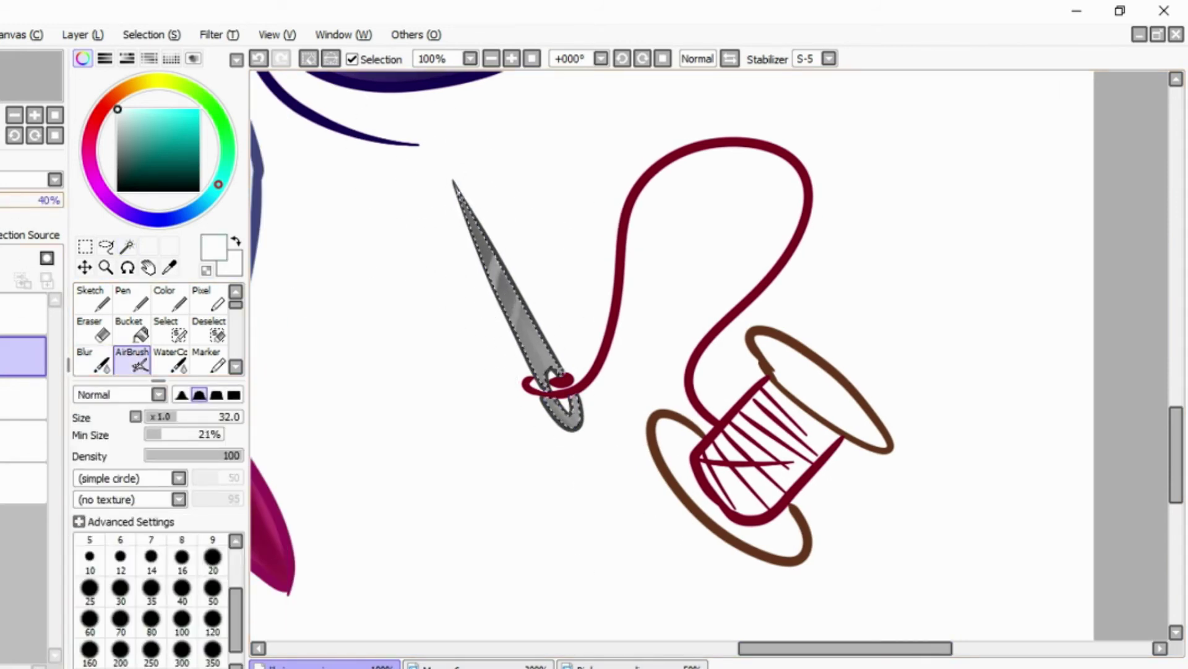
{"action": "key", "text": "ctrl+d"}
- Fill all the gaps between the wound thread lines on the spool with light pink using the Bucket
{"action": "left_click_drag", "start_coordinate": [846, 648], "coordinate": [888, 648]}
{"action": "left_click", "coordinate": [90, 160]}
{"action": "left_click", "coordinate": [153, 109]}
{"action": "left_click", "coordinate": [128, 328]}
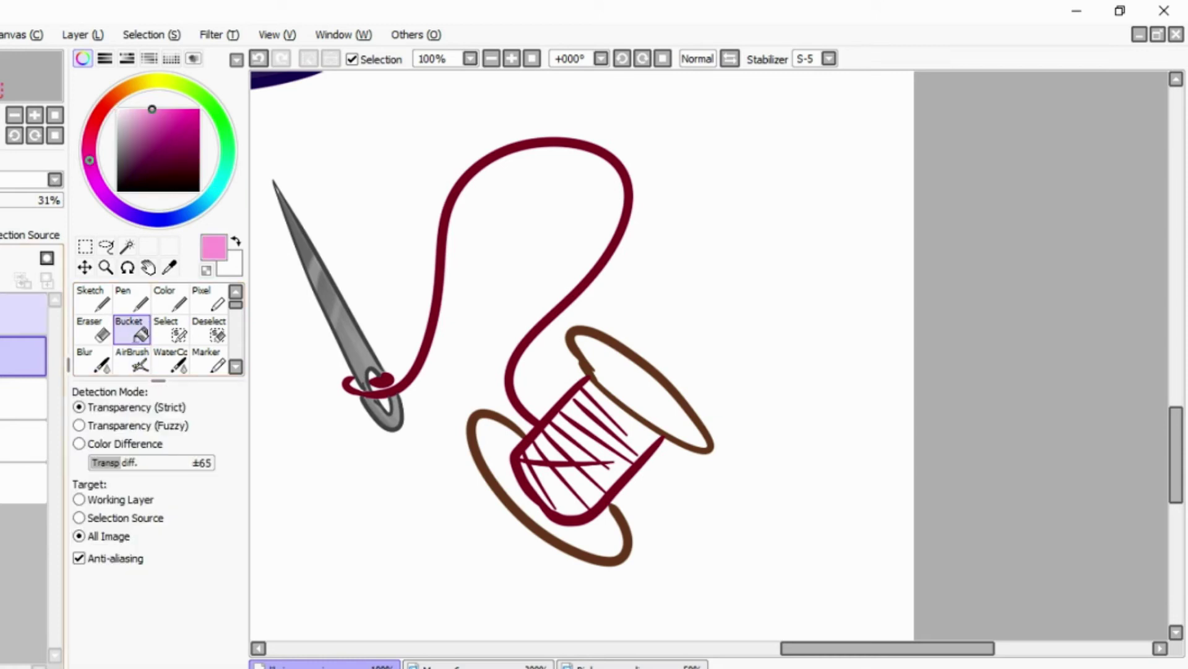
{"action": "left_click", "coordinate": [607, 482]}
{"action": "left_click", "coordinate": [591, 495]}
{"action": "left_click", "coordinate": [572, 486]}
{"action": "left_click", "coordinate": [556, 475]}
{"action": "left_click", "coordinate": [540, 461]}
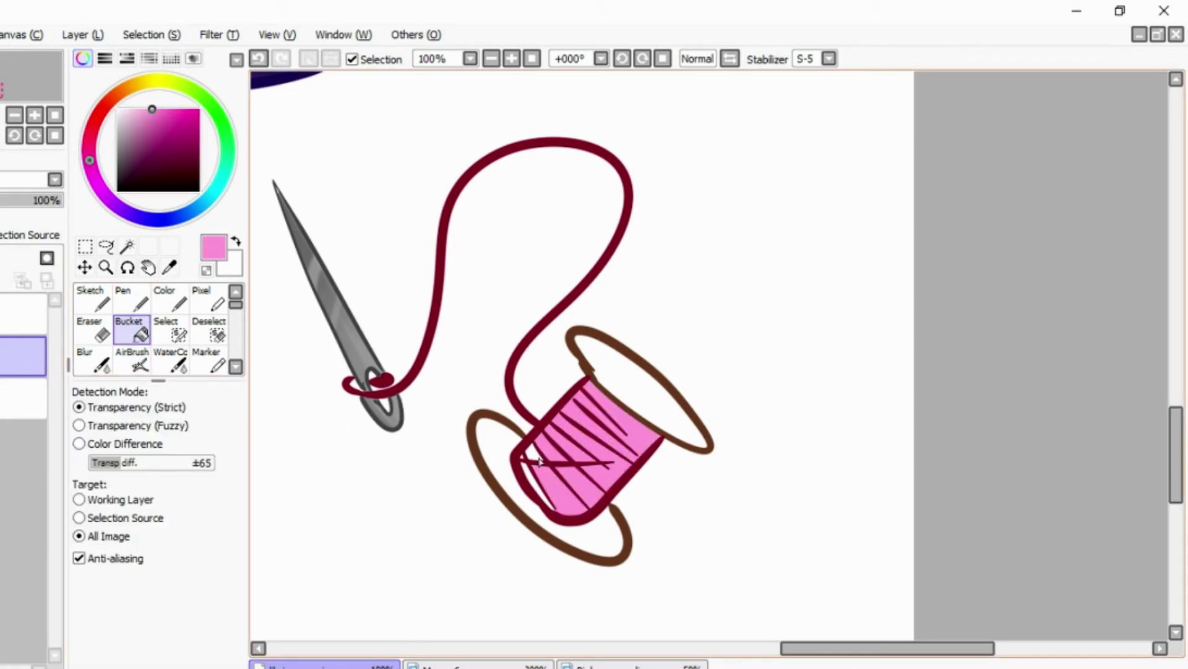
- Select the spool's pink thread, airbrush dark magenta shading on it, blur it at size 130, and clear the selection
{"action": "left_click", "coordinate": [127, 246]}
{"action": "left_click", "coordinate": [549, 475]}
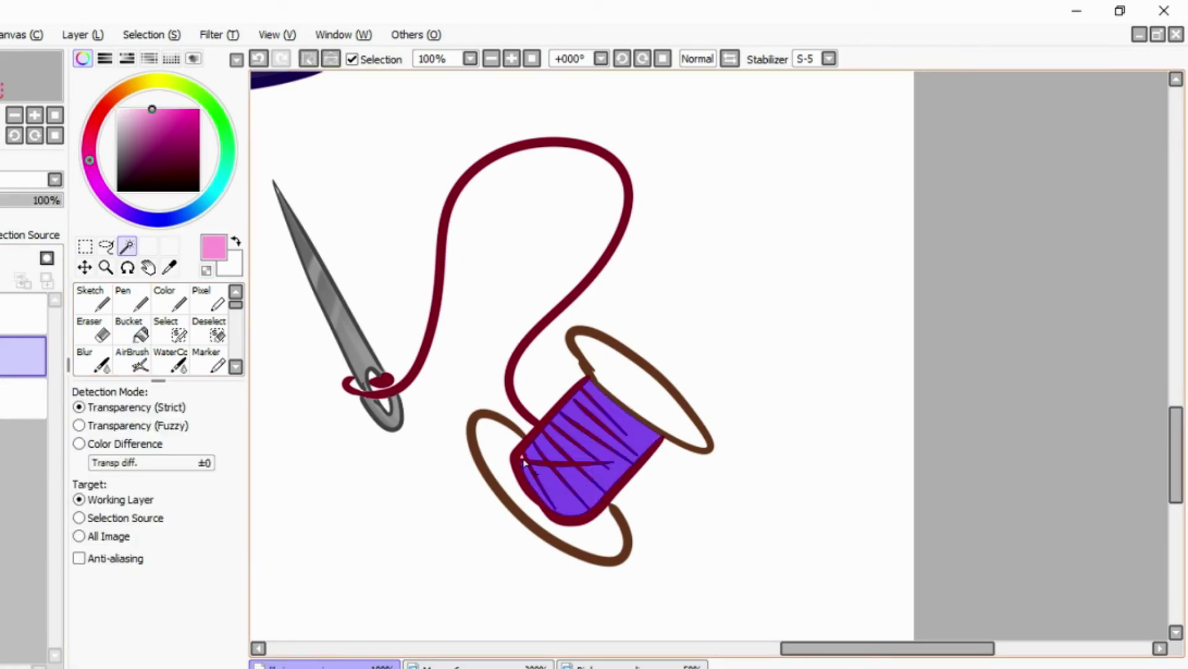
{"action": "left_click", "coordinate": [512, 59]}
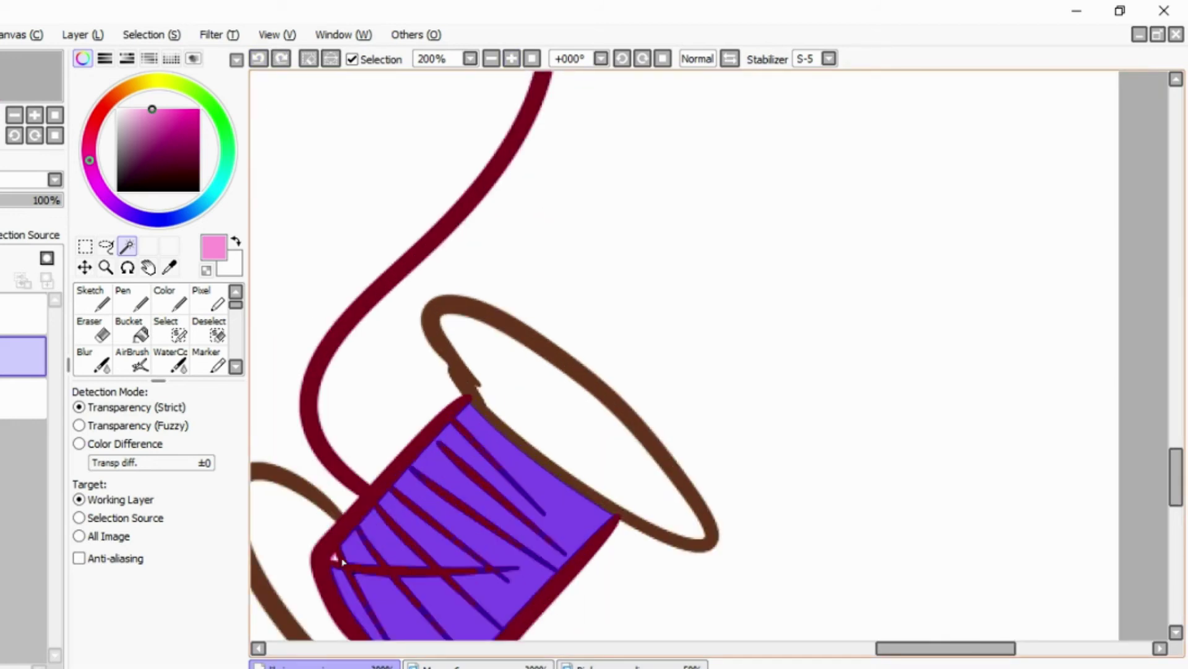
{"action": "scroll", "coordinate": [716, 637], "scroll_direction": "down", "scroll_amount": 5}
{"action": "scroll", "coordinate": [716, 637], "scroll_direction": "left", "scroll_amount": 4}
{"action": "left_click", "coordinate": [132, 359]}
{"action": "mouse_move", "coordinate": [805, 241]}
{"action": "left_mouse_down"}
{"action": "mouse_move", "coordinate": [751, 332]}
{"action": "mouse_move", "coordinate": [805, 232]}
{"action": "left_mouse_up"}
{"action": "left_click", "coordinate": [92, 359]}
{"action": "left_click_drag", "start_coordinate": [663, 186], "coordinate": [755, 119]}
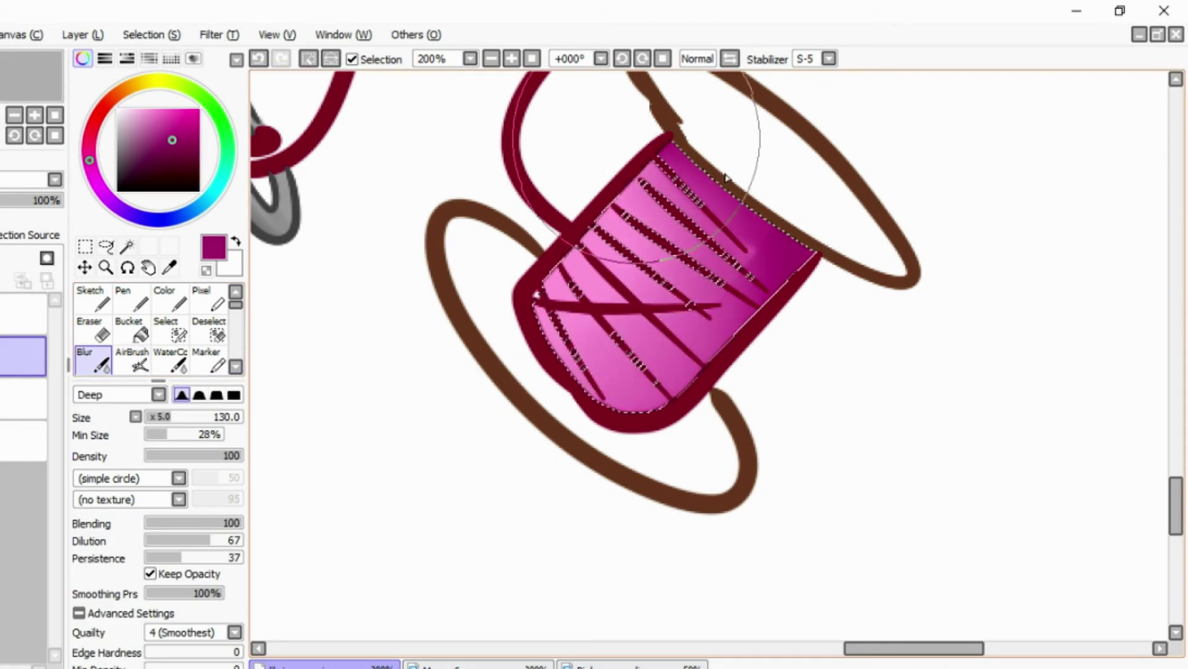
{"action": "key", "text": "ctrl+d"}
- Fill both end discs of the spool with muted brownish red using the Bucket
{"action": "left_click_drag", "start_coordinate": [90, 160], "coordinate": [98, 115]}
{"action": "left_click", "coordinate": [144, 143]}
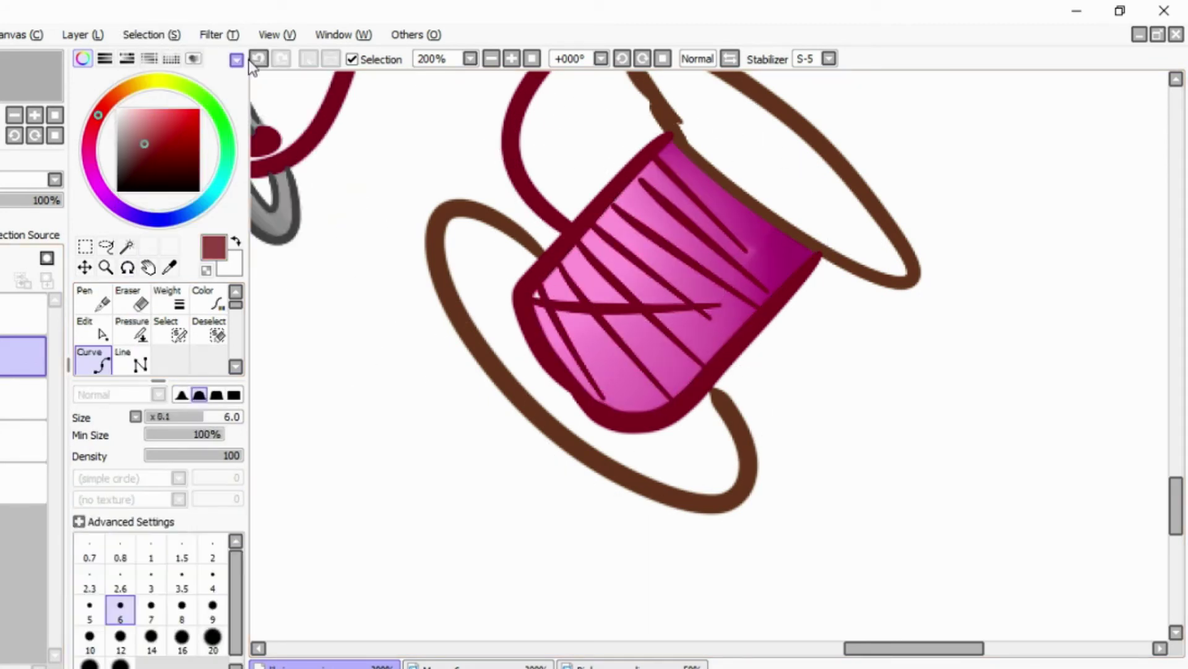
{"action": "left_click_drag", "start_coordinate": [1175, 508], "coordinate": [1174, 490]}
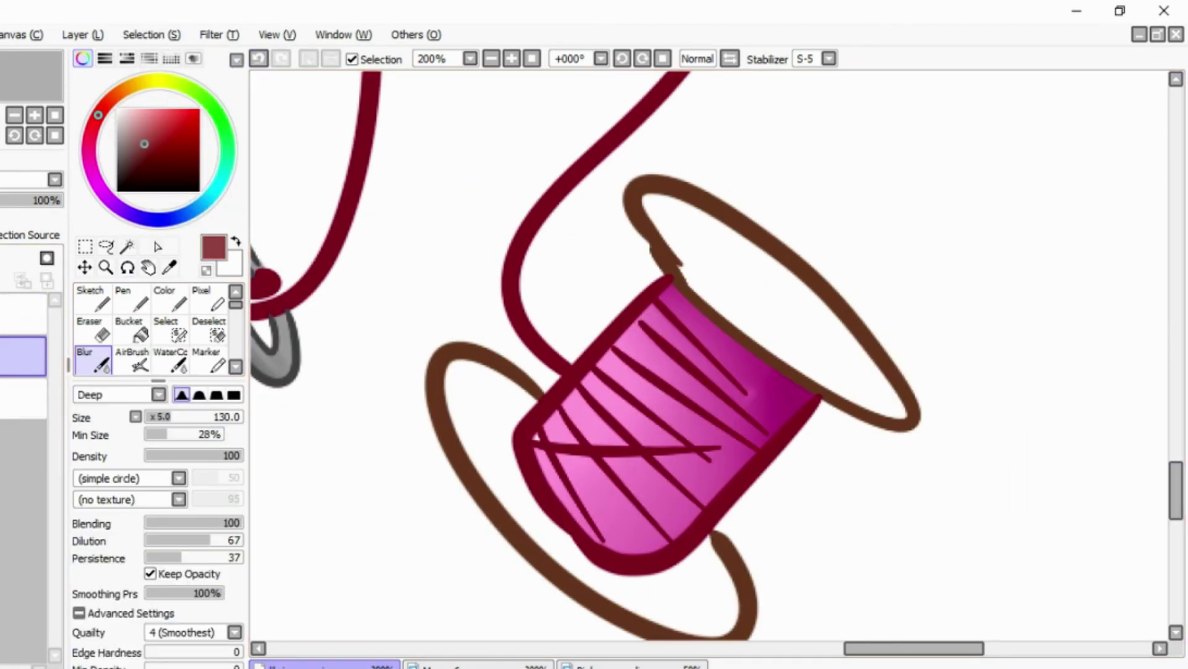
{"action": "left_click", "coordinate": [130, 328]}
{"action": "left_click", "coordinate": [774, 291]}
{"action": "left_click", "coordinate": [476, 433]}
{"action": "left_click", "coordinate": [774, 291]}
{"action": "left_click", "coordinate": [477, 433]}
- Airbrush dark red shading on both spool discs and smooth it with the Blur brush
{"action": "left_click", "coordinate": [156, 160]}
{"action": "left_click", "coordinate": [132, 359]}
{"action": "mouse_move", "coordinate": [669, 205]}
{"action": "left_mouse_down"}
{"action": "mouse_move", "coordinate": [907, 365]}
{"action": "mouse_move", "coordinate": [705, 284]}
{"action": "left_mouse_up"}
{"action": "mouse_move", "coordinate": [700, 383]}
{"action": "left_mouse_down"}
{"action": "mouse_move", "coordinate": [464, 446]}
{"action": "mouse_move", "coordinate": [782, 589]}
{"action": "mouse_move", "coordinate": [518, 517]}
{"action": "mouse_move", "coordinate": [663, 619]}
{"action": "left_mouse_up"}
{"action": "left_click", "coordinate": [93, 359]}
{"action": "left_click_drag", "start_coordinate": [201, 425], "coordinate": [180, 425]}
{"action": "mouse_move", "coordinate": [925, 370]}
{"action": "left_mouse_down"}
{"action": "mouse_move", "coordinate": [549, 564]}
{"action": "mouse_move", "coordinate": [438, 425]}
{"action": "left_mouse_up"}
- Airbrush pale pink highlights on both spool discs at size 32, blur them at size 60, and lower the layer opacity to 47%
{"action": "left_click", "coordinate": [137, 109]}
{"action": "left_click", "coordinate": [132, 359]}
{"action": "left_click_drag", "start_coordinate": [712, 235], "coordinate": [810, 322]}
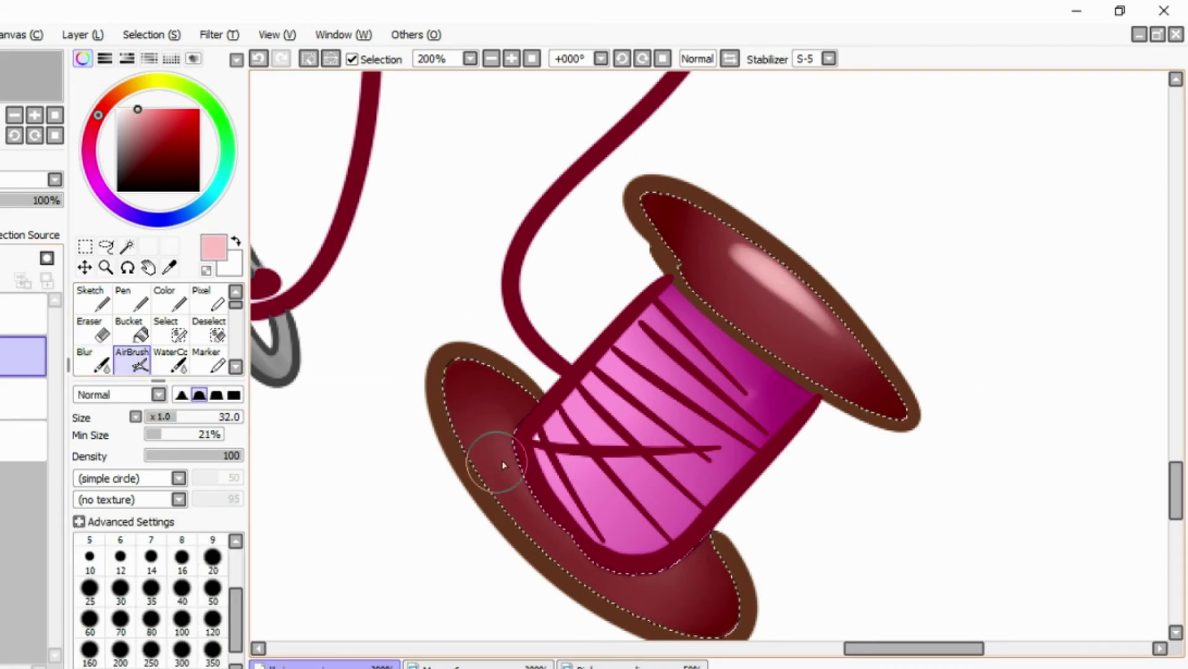
{"action": "left_click_drag", "start_coordinate": [502, 460], "coordinate": [558, 557]}
{"action": "left_click", "coordinate": [93, 360]}
{"action": "left_click_drag", "start_coordinate": [762, 273], "coordinate": [829, 359]}
{"action": "left_click_drag", "start_coordinate": [633, 464], "coordinate": [619, 588]}
{"action": "left_click_drag", "start_coordinate": [743, 260], "coordinate": [867, 372]}
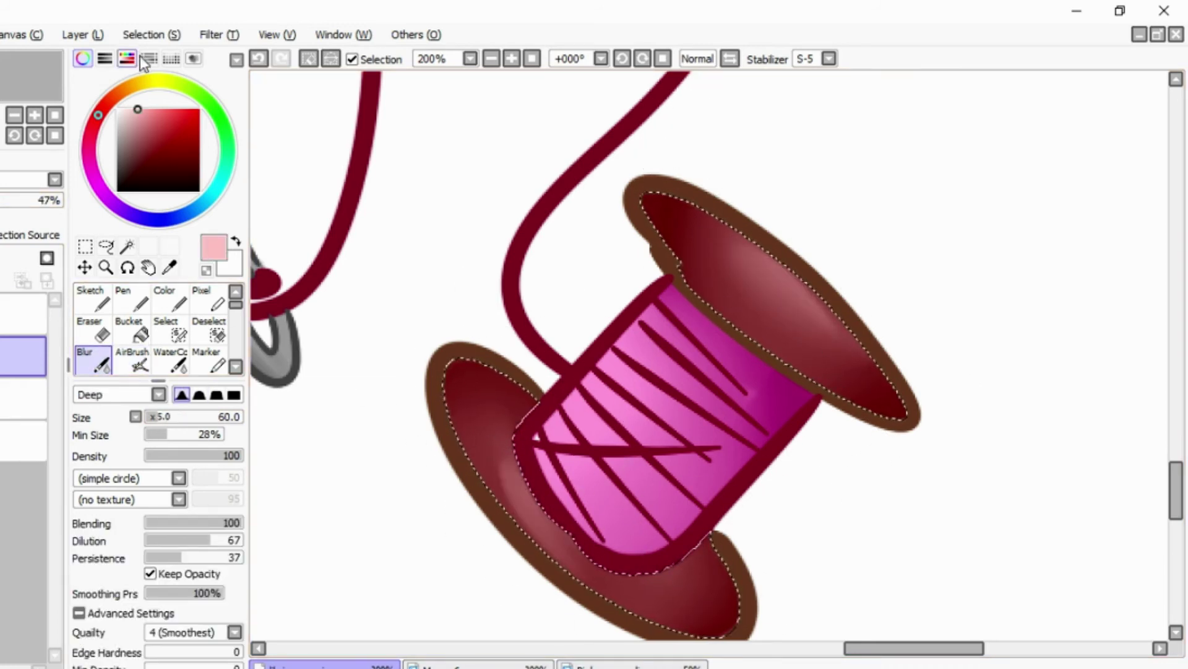
- Clear the spool selection, select the pony's white coat, and ready the AirBrush with bright red
{"action": "left_click", "coordinate": [533, 58]}
{"action": "left_click_drag", "start_coordinate": [641, 647], "coordinate": [691, 647]}
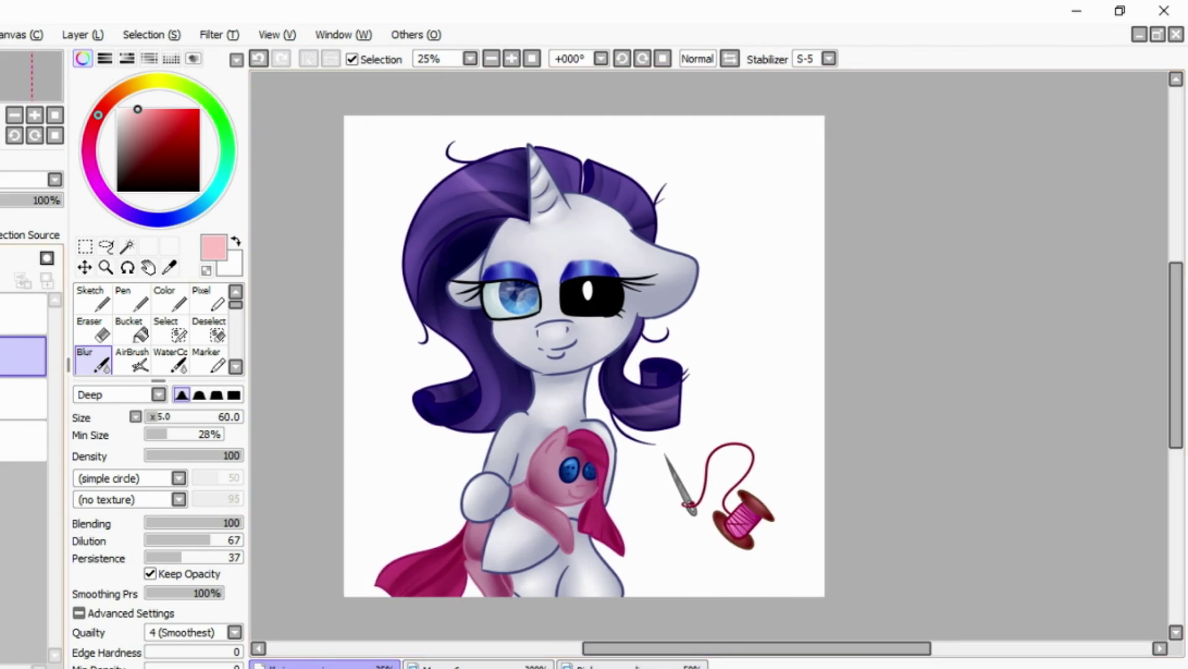
{"action": "left_click", "coordinate": [127, 247]}
{"action": "left_click", "coordinate": [531, 450]}
{"action": "left_click", "coordinate": [132, 359]}
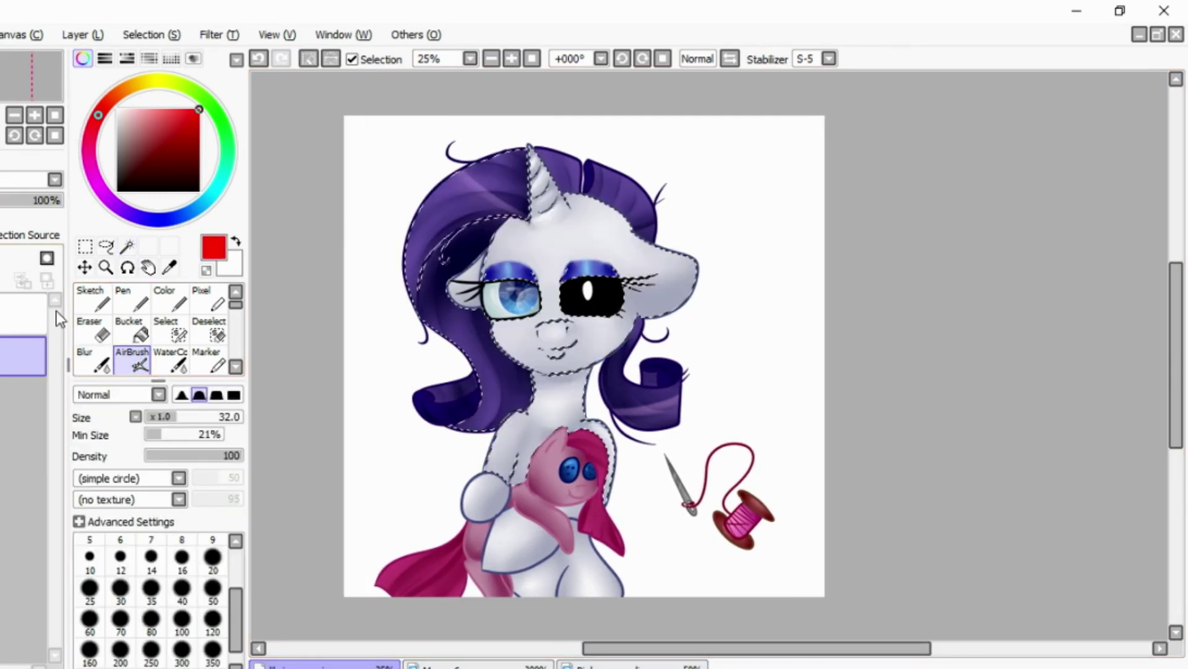
- Try airbrushing bright red scratches across the black eye at size 32, with the layer opacity lowered to 51%
{"action": "left_click", "coordinate": [511, 58]}
{"action": "left_click_drag", "start_coordinate": [512, 207], "coordinate": [542, 334]}
{"action": "left_click_drag", "start_coordinate": [529, 200], "coordinate": [551, 326]}
{"action": "left_click_drag", "start_coordinate": [547, 196], "coordinate": [561, 317]}
{"action": "key", "text": "ctrl+z"}
{"action": "key", "text": "ctrl+z"}
{"action": "key", "text": "ctrl+z"}
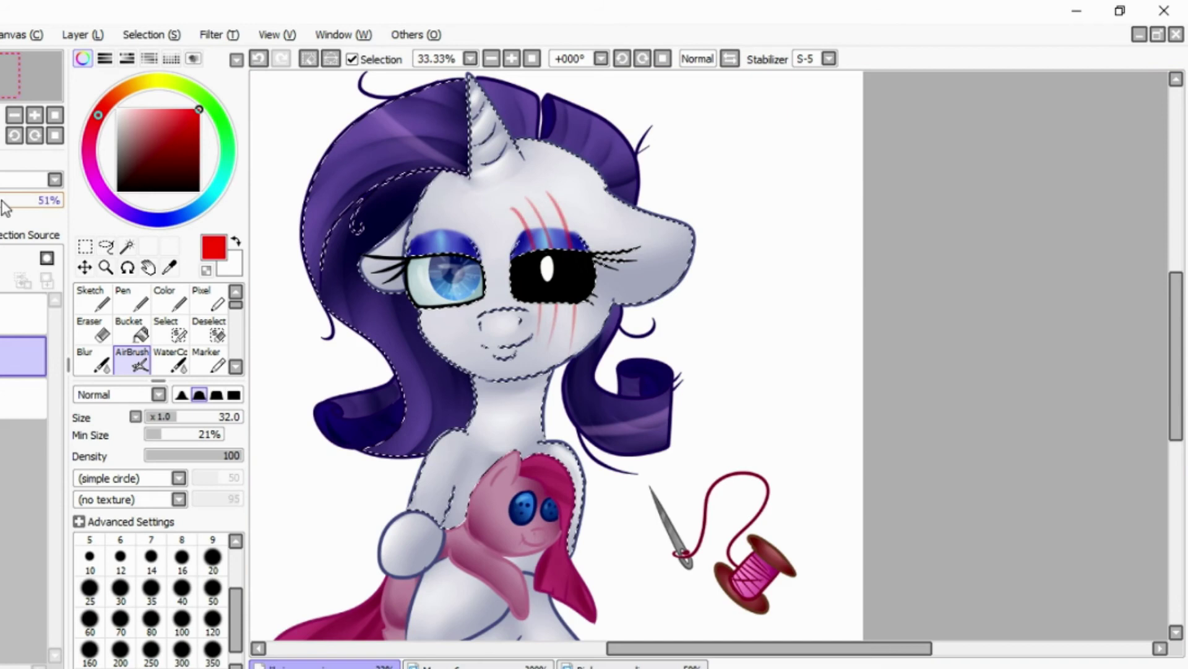
- Airbrush dark red scratches above and below the black eye and angular cuts on the chest above the doll at size 32
{"action": "left_click", "coordinate": [181, 159]}
{"action": "mouse_move", "coordinate": [509, 201]}
{"action": "left_mouse_down"}
{"action": "mouse_move", "coordinate": [529, 366]}
{"action": "mouse_move", "coordinate": [553, 255]}
{"action": "left_mouse_up"}
{"action": "left_click_drag", "start_coordinate": [548, 201], "coordinate": [566, 356]}
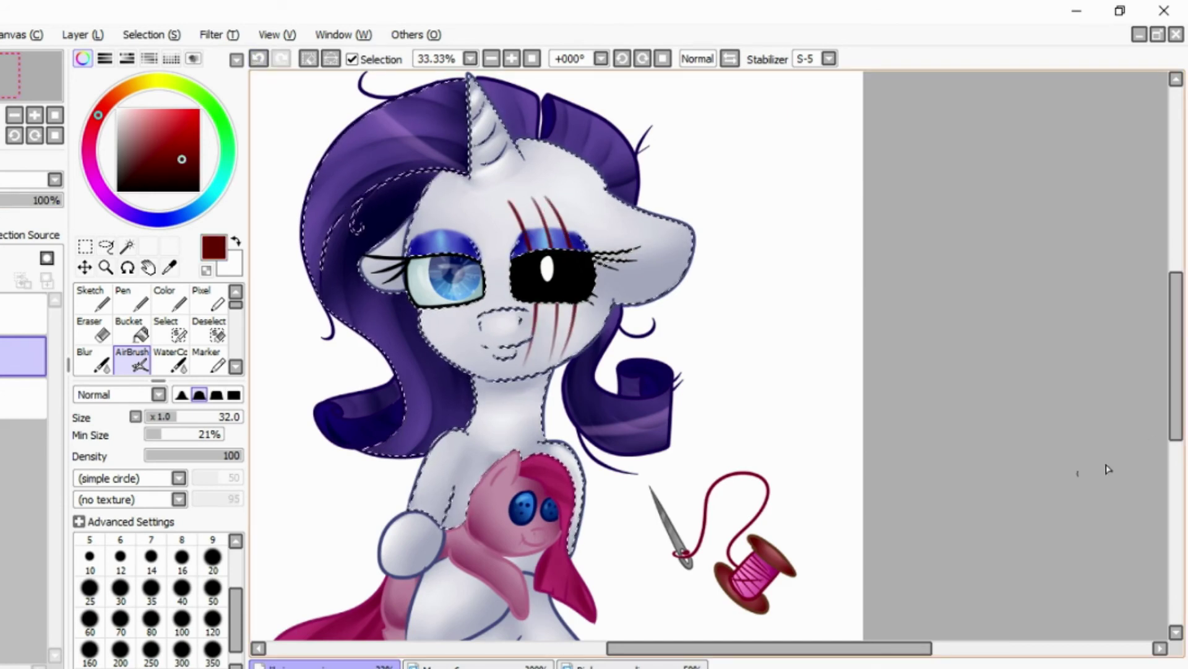
{"action": "scroll", "coordinate": [483, 334], "scroll_direction": "down", "scroll_amount": 2}
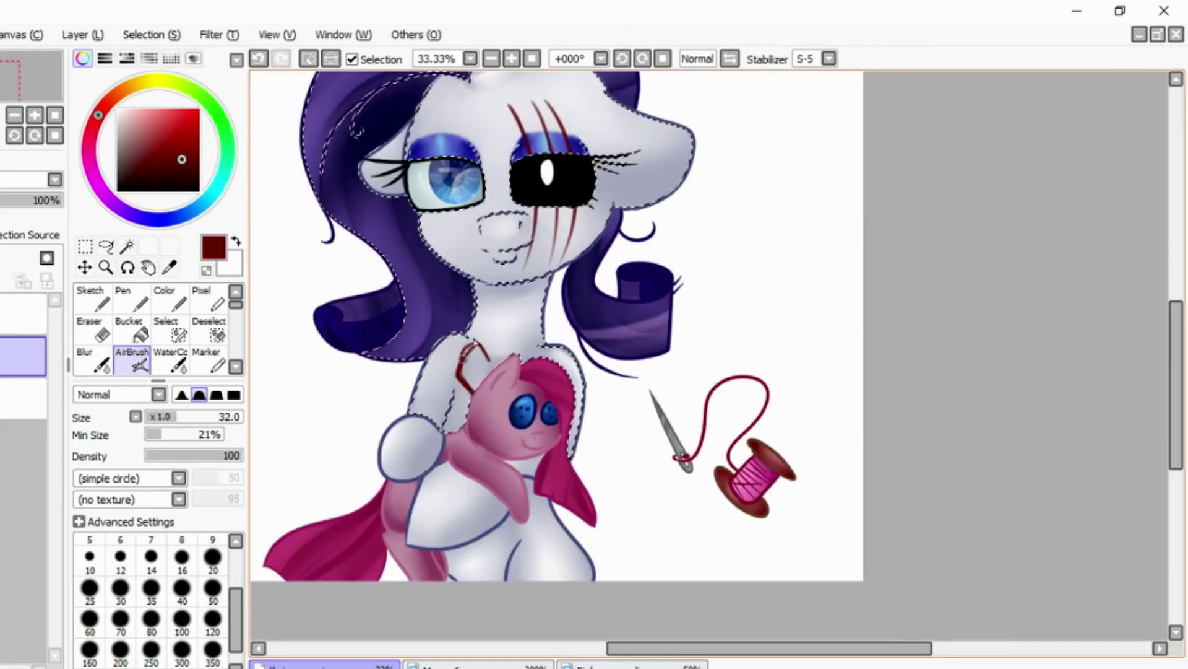
{"action": "left_click_drag", "start_coordinate": [512, 355], "coordinate": [537, 351]}
- Select the coat including the lower body, airbrush a dark red cut on the belly and small cheek marks, and clear the selection
{"action": "left_click", "coordinate": [127, 247]}
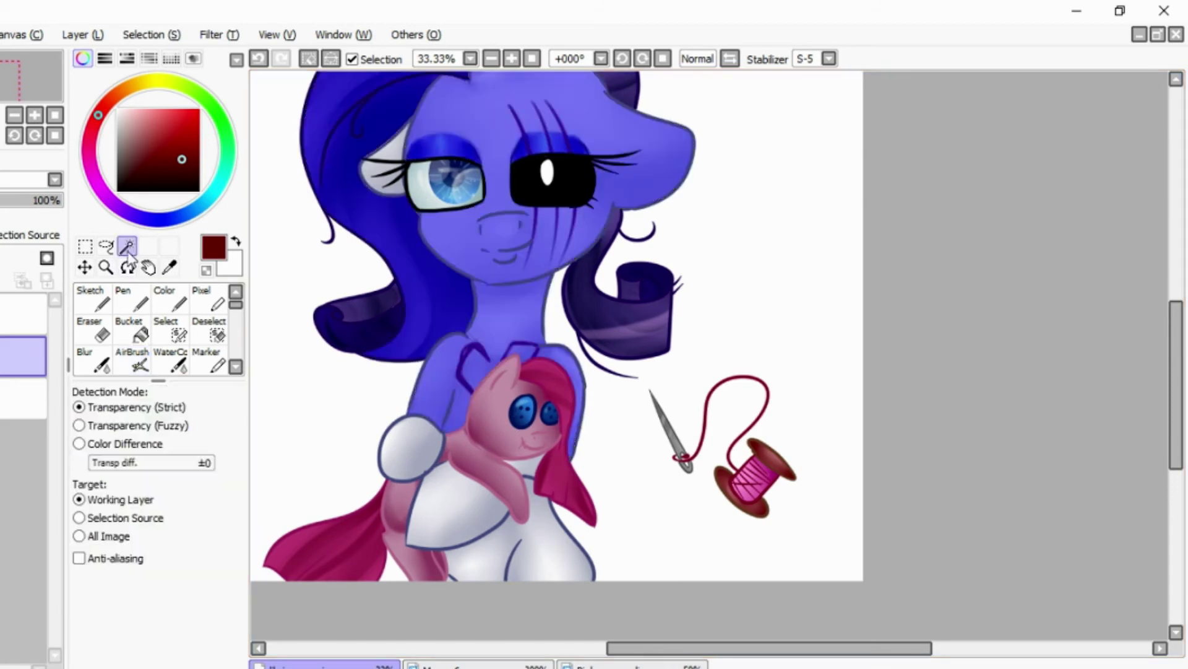
{"action": "left_click", "coordinate": [130, 329]}
{"action": "left_click", "coordinate": [132, 359]}
{"action": "left_click_drag", "start_coordinate": [547, 536], "coordinate": [561, 578]}
{"action": "left_click_drag", "start_coordinate": [437, 235], "coordinate": [439, 242]}
{"action": "left_click_drag", "start_coordinate": [453, 247], "coordinate": [454, 255]}
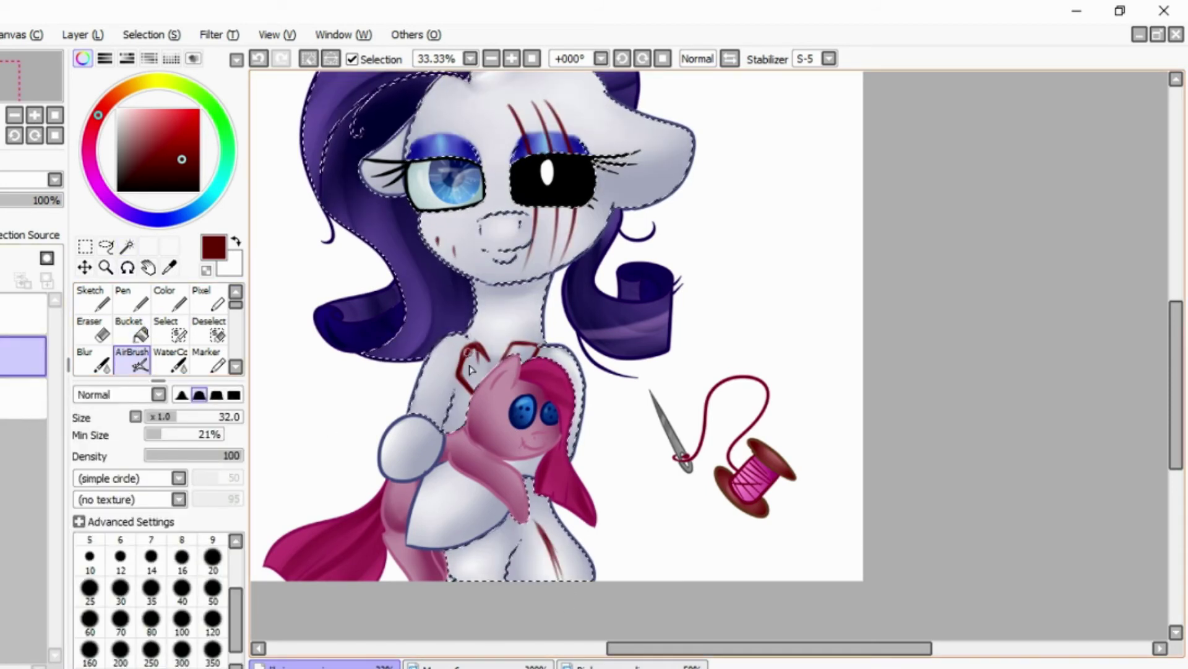
{"action": "scroll", "coordinate": [469, 370], "scroll_direction": "up", "scroll_amount": 3}
{"action": "scroll", "coordinate": [709, 356], "scroll_direction": "down", "scroll_amount": 1}
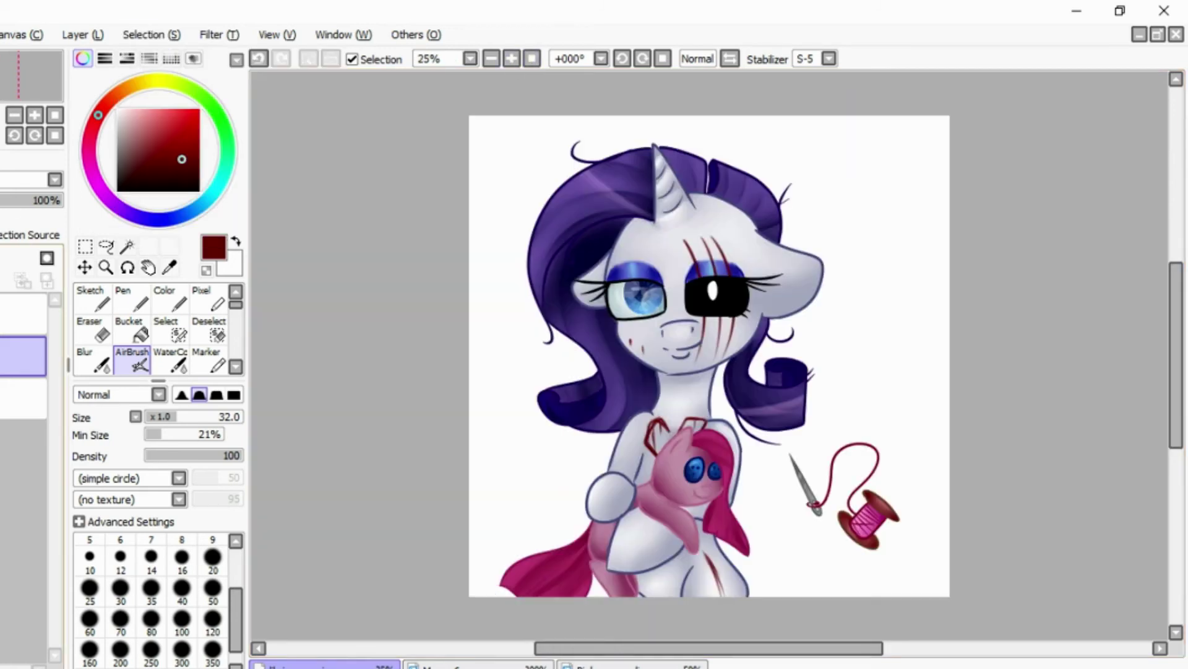
- Hide the drawing and fill the background layer with dark plum using the Bucket
{"action": "left_click", "coordinate": [221, 178]}
{"action": "left_click", "coordinate": [148, 109]}
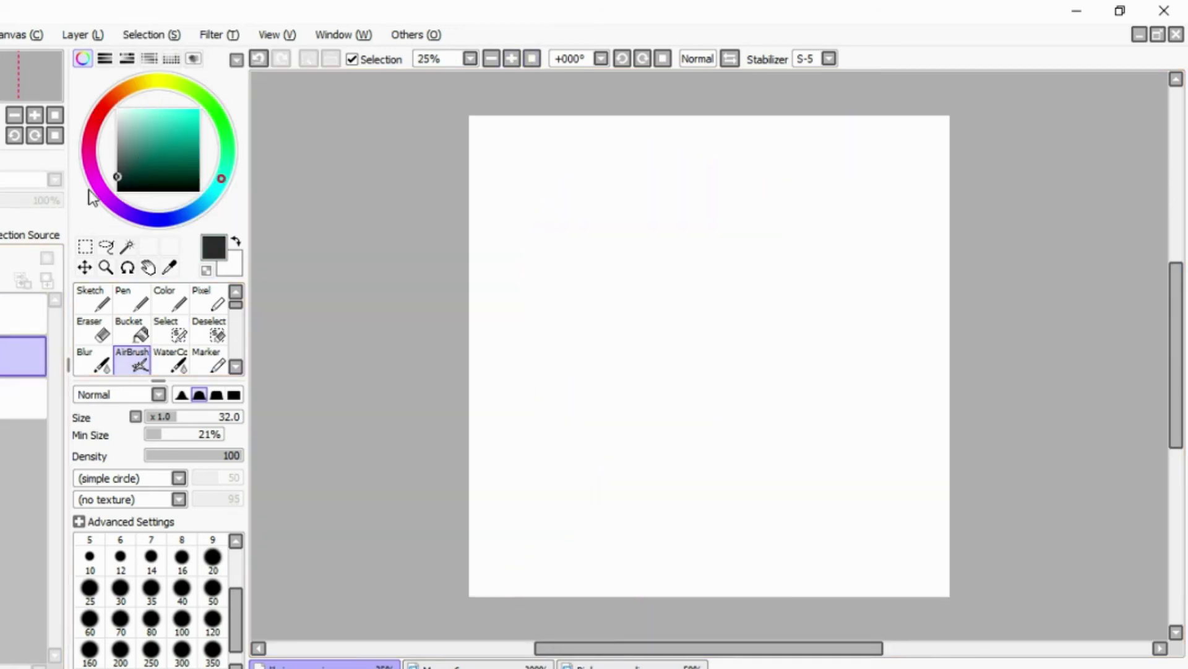
{"action": "left_click", "coordinate": [89, 143]}
{"action": "left_click", "coordinate": [133, 157]}
{"action": "left_click", "coordinate": [141, 335]}
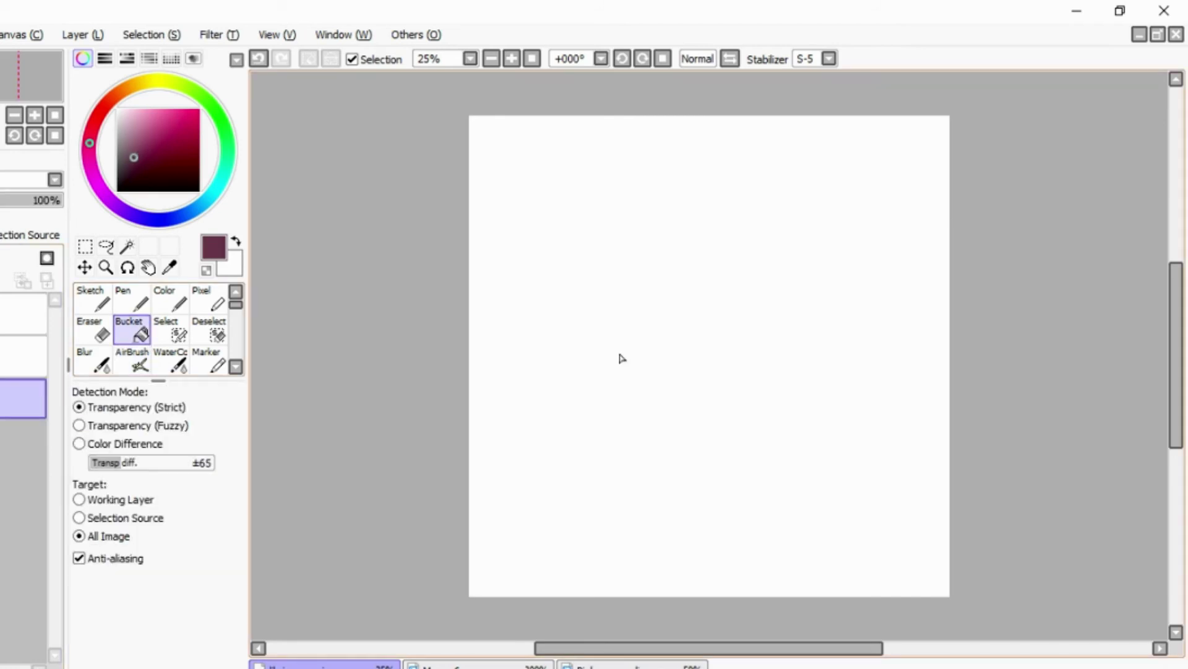
{"action": "left_click", "coordinate": [618, 355]}
- Airbrush broad dark maroon arcs over the left half of the background at size 500
{"action": "left_click", "coordinate": [147, 356]}
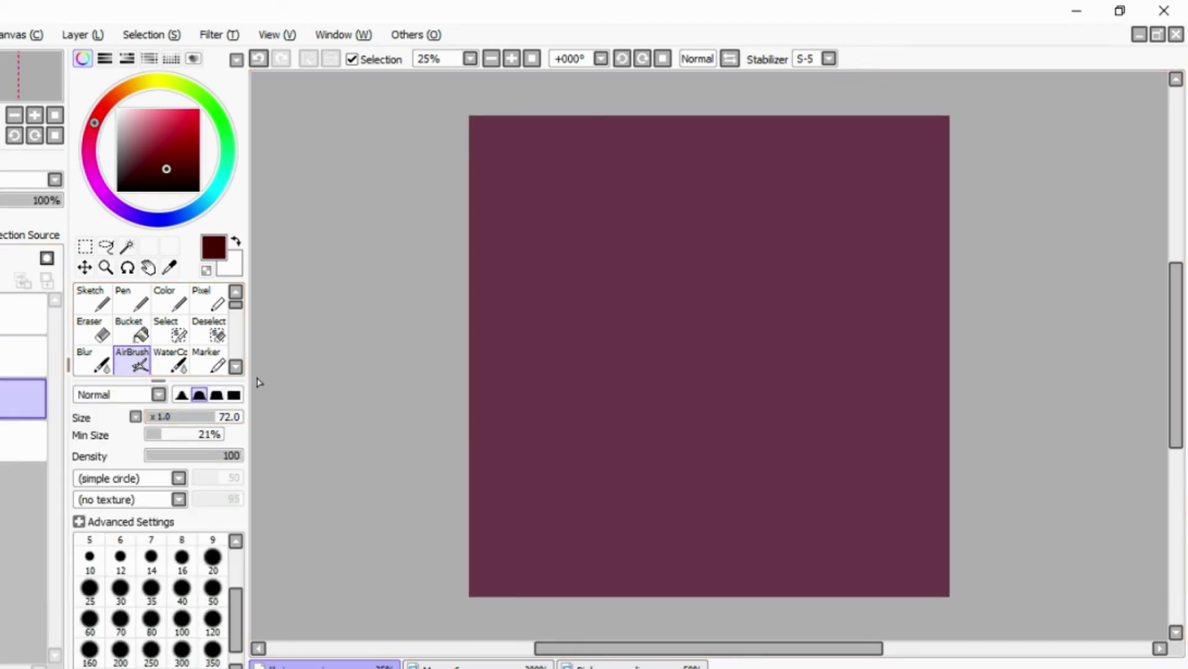
{"action": "left_click_drag", "start_coordinate": [199, 420], "coordinate": [242, 417]}
{"action": "mouse_move", "coordinate": [477, 260]}
{"action": "left_mouse_down"}
{"action": "mouse_move", "coordinate": [642, 85]}
{"action": "mouse_move", "coordinate": [661, 88]}
{"action": "mouse_move", "coordinate": [508, 557]}
{"action": "left_mouse_up"}
{"action": "scroll", "coordinate": [542, 194], "scroll_direction": "left", "scroll_amount": 5}
{"action": "left_click_drag", "start_coordinate": [639, 648], "coordinate": [772, 648]}
{"action": "left_click_drag", "start_coordinate": [804, 588], "coordinate": [604, 292]}
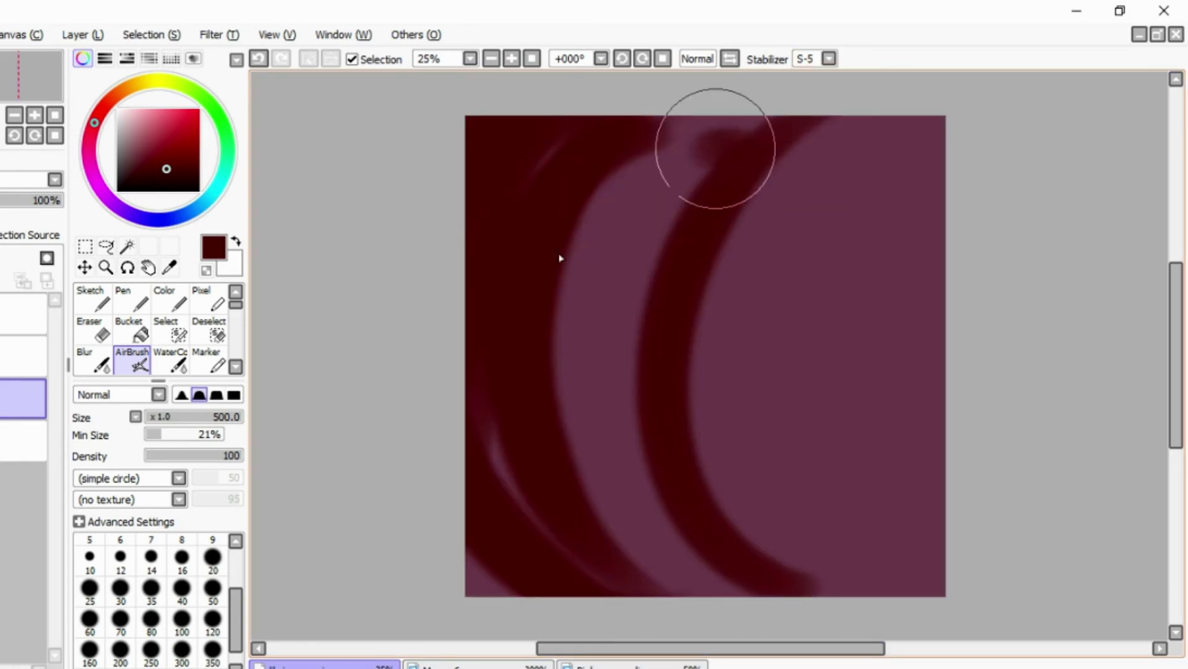
{"action": "left_click_drag", "start_coordinate": [716, 146], "coordinate": [619, 581]}
- Airbrush black along the background's left side and blend the colour edges with the WaterColor brush at size 500
{"action": "left_click", "coordinate": [129, 189]}
{"action": "mouse_move", "coordinate": [318, 371]}
{"action": "left_mouse_down"}
{"action": "mouse_move", "coordinate": [520, 557]}
{"action": "mouse_move", "coordinate": [384, 173]}
{"action": "left_mouse_up"}
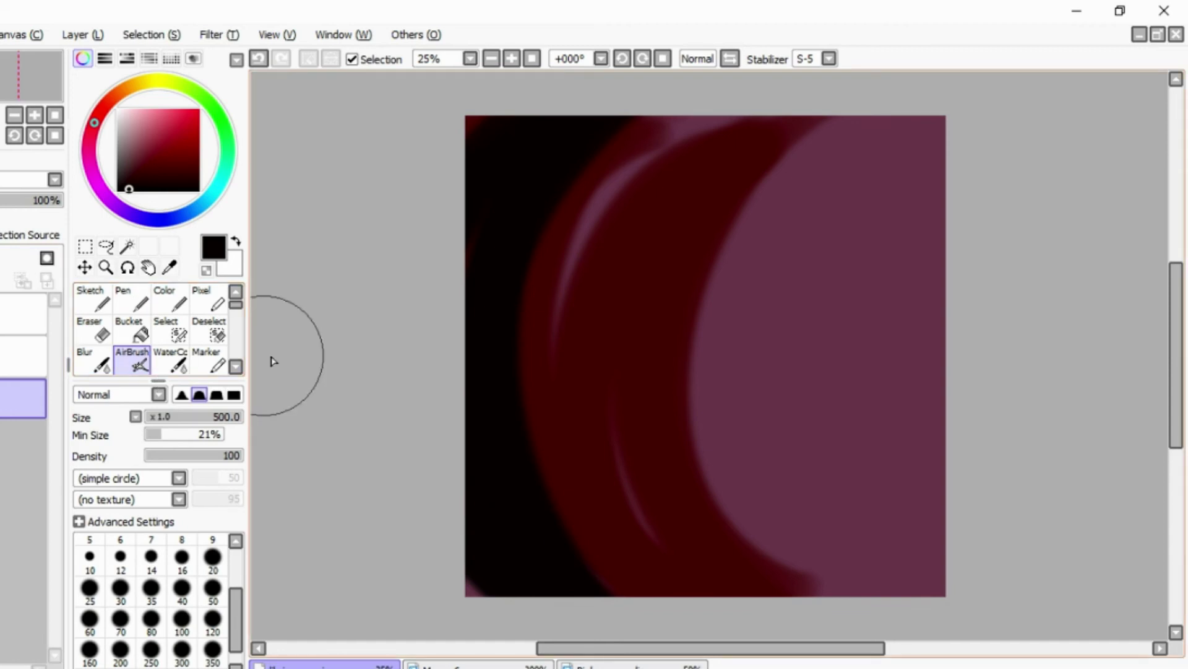
{"action": "left_click", "coordinate": [170, 359]}
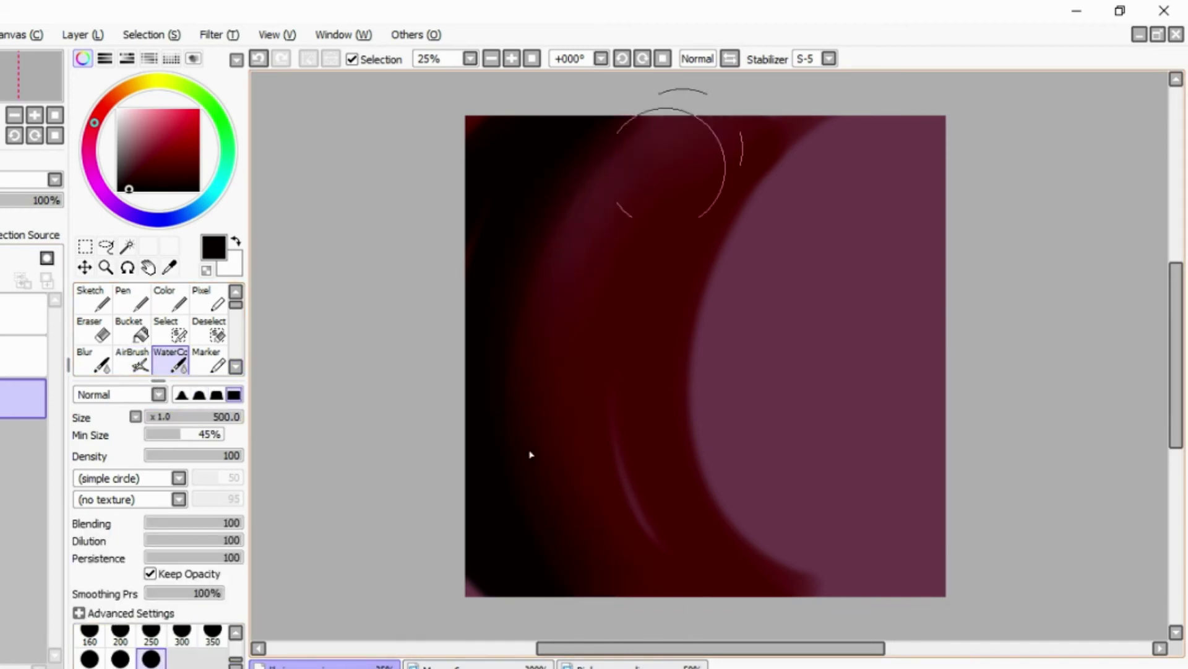
{"action": "left_click_drag", "start_coordinate": [730, 568], "coordinate": [745, 230]}
{"action": "mouse_move", "coordinate": [773, 596]}
{"action": "left_mouse_down"}
{"action": "mouse_move", "coordinate": [778, 114]}
{"action": "mouse_move", "coordinate": [821, 576]}
{"action": "left_mouse_up"}
- Darken the background with a colour adjustment filter and close the reference images
{"action": "left_click", "coordinate": [219, 34]}
{"action": "left_click", "coordinate": [235, 51]}
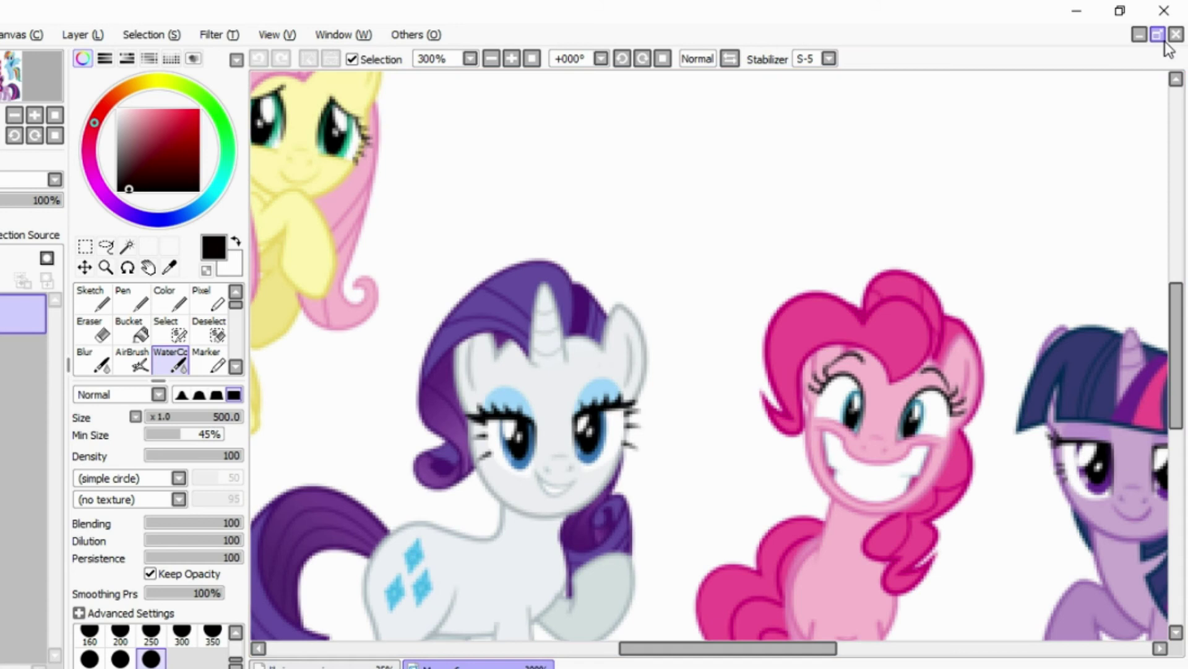
{"action": "left_click", "coordinate": [1176, 34]}
- Select the whole silhouette of the pony, doll and sewing items and fill it with black at 49% layer opacity
{"action": "left_click", "coordinate": [145, 146]}
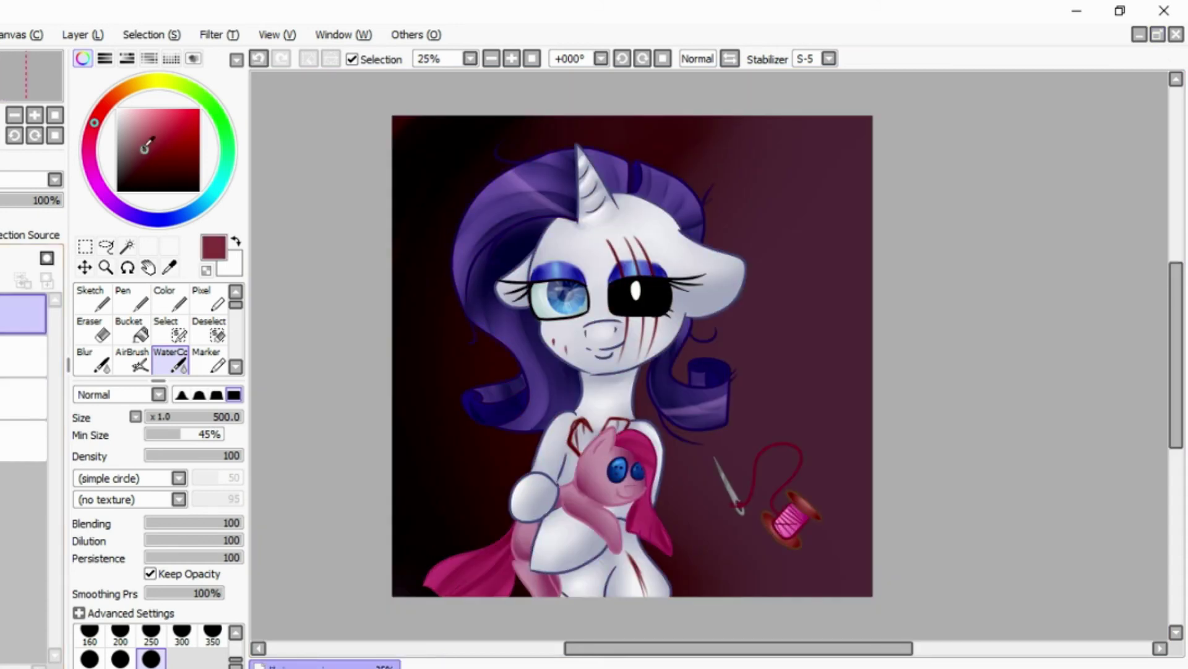
{"action": "left_click", "coordinate": [128, 328]}
{"action": "left_click", "coordinate": [25, 372]}
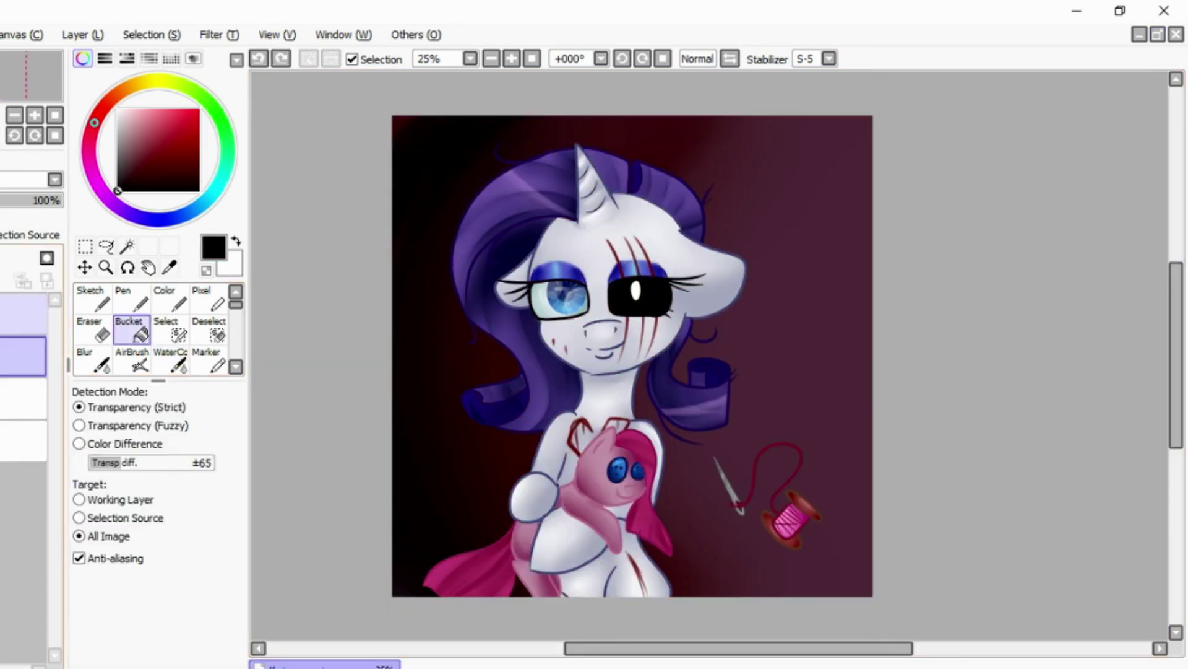
{"action": "left_click", "coordinate": [2, 381], "text": "ctrl"}
{"action": "left_click", "coordinate": [25, 315]}
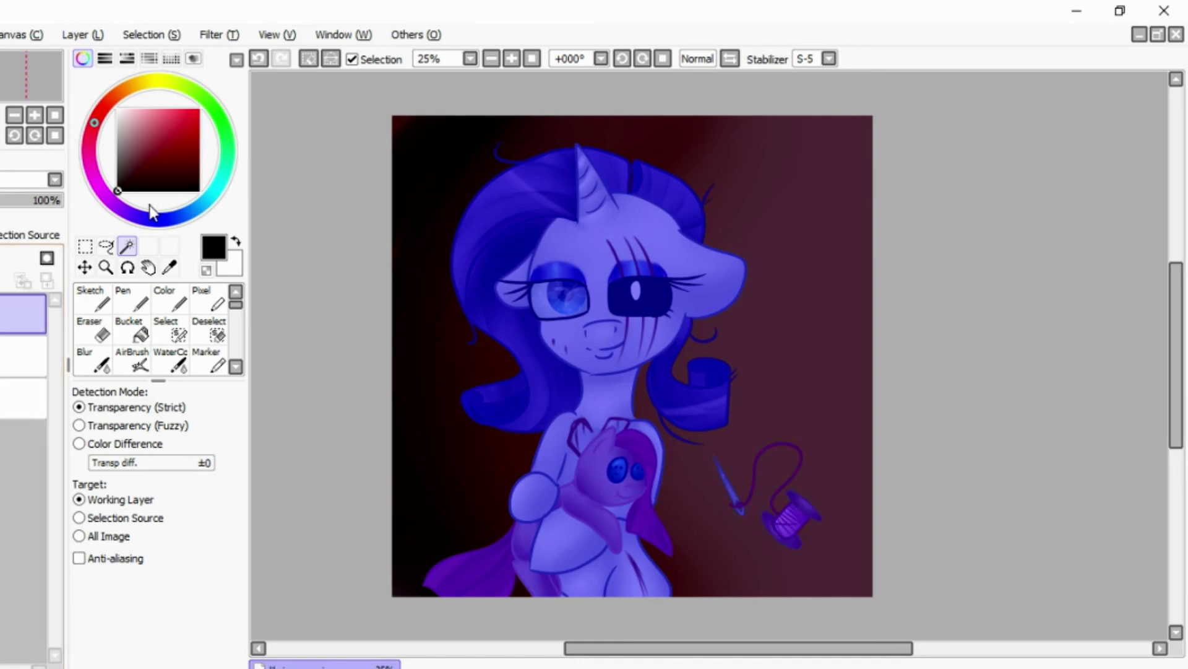
{"action": "left_click", "coordinate": [129, 331]}
- Erase the dark overlay at size 45 over the spool, the blue eye, the white pupil and the doll's lit edges
{"action": "left_click", "coordinate": [99, 337]}
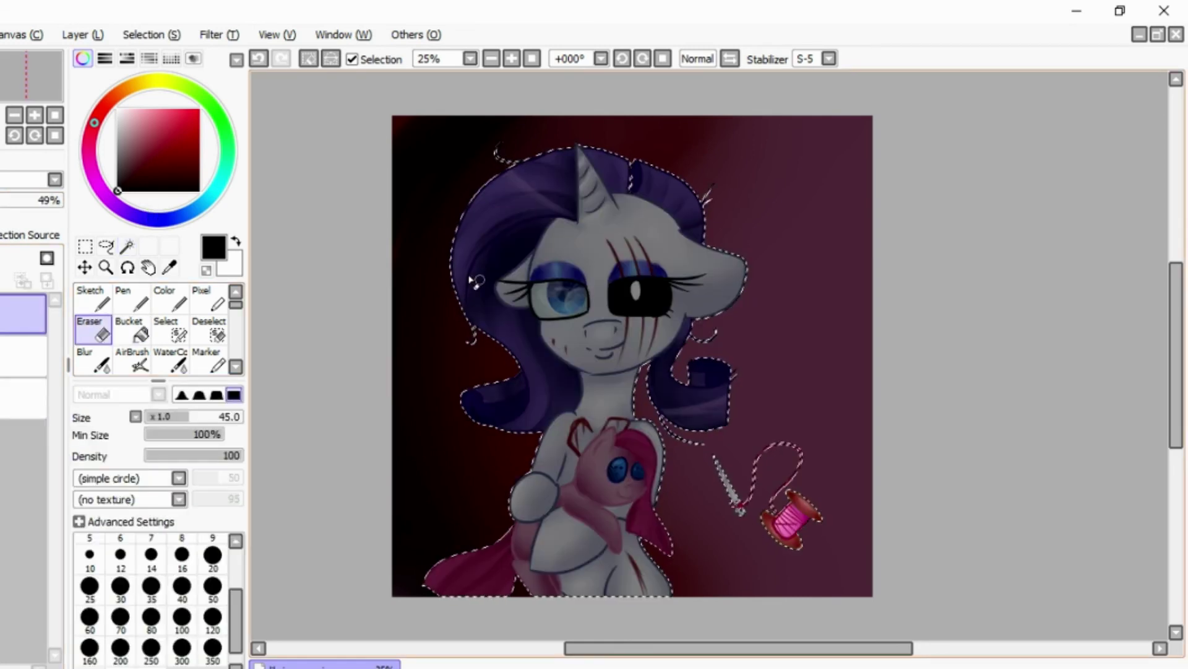
{"action": "scroll", "coordinate": [470, 273], "scroll_direction": "up", "scroll_amount": 2}
{"action": "mouse_move", "coordinate": [470, 186]}
{"action": "left_mouse_down"}
{"action": "mouse_move", "coordinate": [451, 237]}
{"action": "mouse_move", "coordinate": [384, 238]}
{"action": "left_mouse_up"}
{"action": "mouse_move", "coordinate": [559, 214]}
{"action": "left_mouse_down"}
{"action": "mouse_move", "coordinate": [559, 238]}
{"action": "mouse_move", "coordinate": [561, 216]}
{"action": "left_mouse_up"}
{"action": "left_click_drag", "start_coordinate": [520, 557], "coordinate": [471, 532]}
- Soften the erased edges of the dark overlay around the white pupil and the doll's mane with the Blur brush at size 170
{"action": "left_click", "coordinate": [93, 359]}
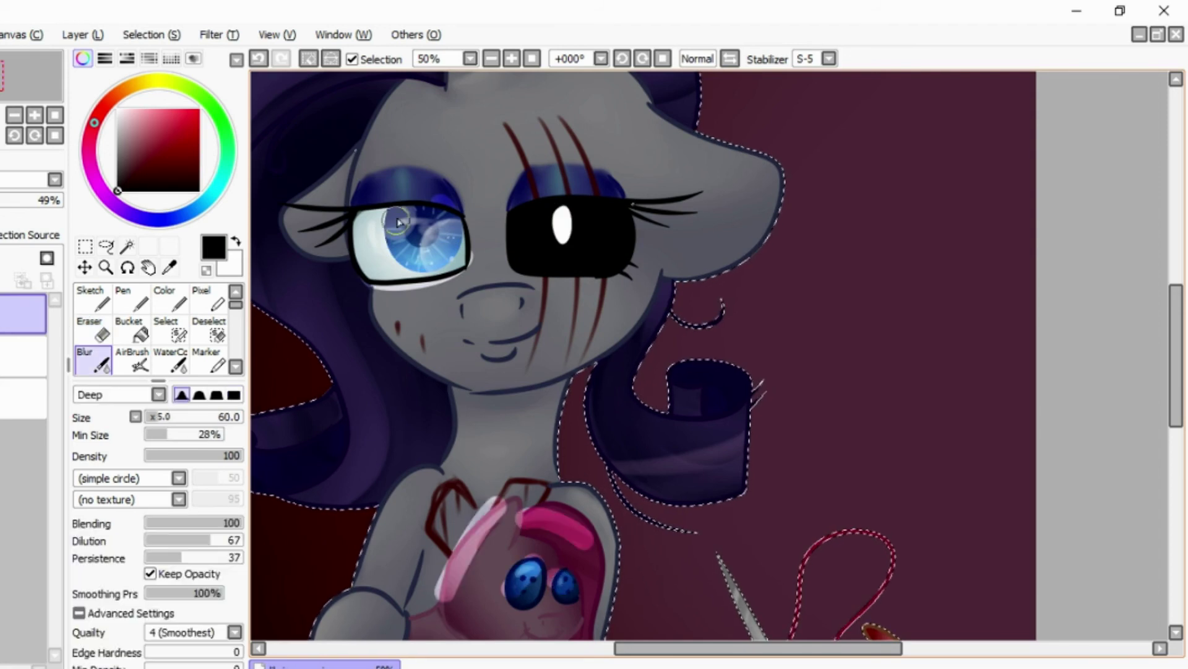
{"action": "left_click_drag", "start_coordinate": [562, 214], "coordinate": [562, 245]}
{"action": "left_click_drag", "start_coordinate": [545, 532], "coordinate": [588, 554]}
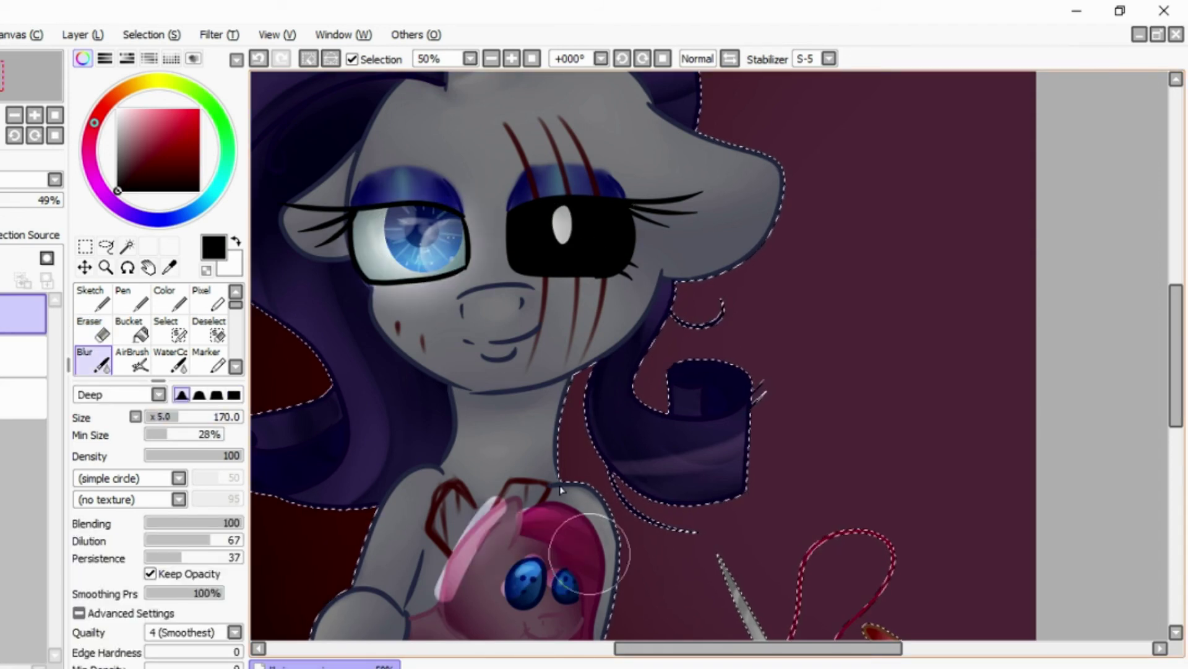
{"action": "scroll", "coordinate": [560, 489], "scroll_direction": "down", "scroll_amount": 1}
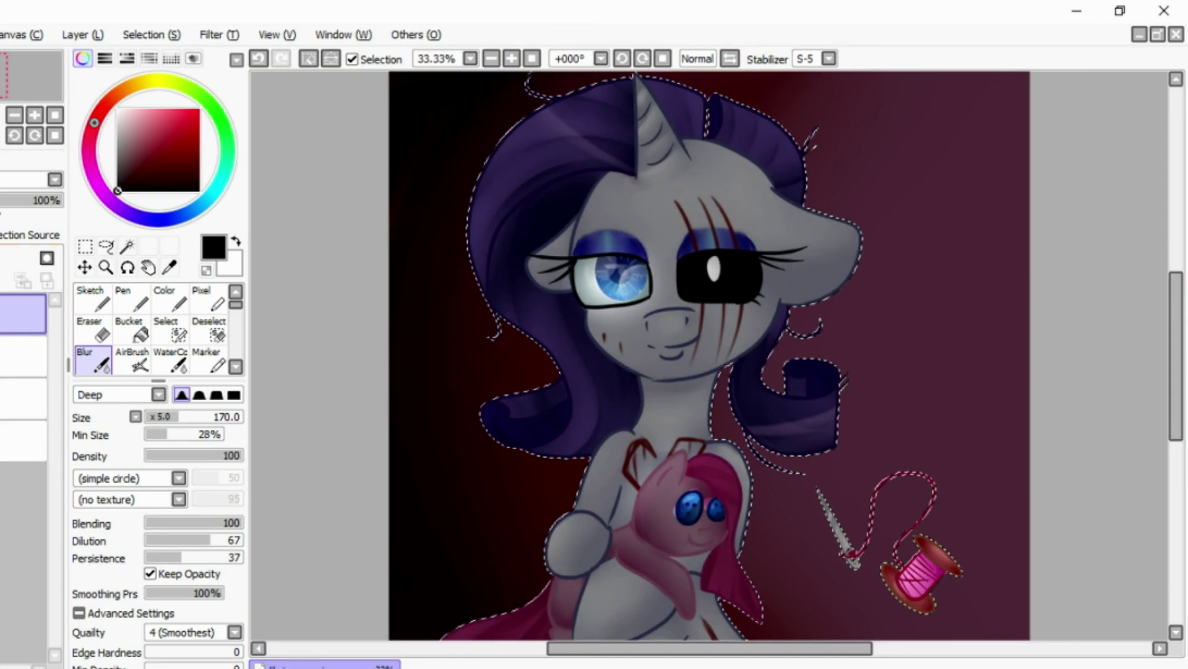
- Airbrush a soft white glow around the white pupil of the black eye on a new layer
{"action": "left_click_drag", "start_coordinate": [121, 112], "coordinate": [89, 114]}
{"action": "left_click", "coordinate": [132, 359]}
{"action": "left_click_drag", "start_coordinate": [712, 260], "coordinate": [715, 278]}
{"action": "mouse_move", "coordinate": [712, 236]}
{"action": "left_mouse_down"}
{"action": "mouse_move", "coordinate": [715, 285]}
{"action": "mouse_move", "coordinate": [756, 277]}
{"action": "mouse_move", "coordinate": [725, 229]}
{"action": "left_mouse_up"}
{"action": "left_click", "coordinate": [93, 359]}
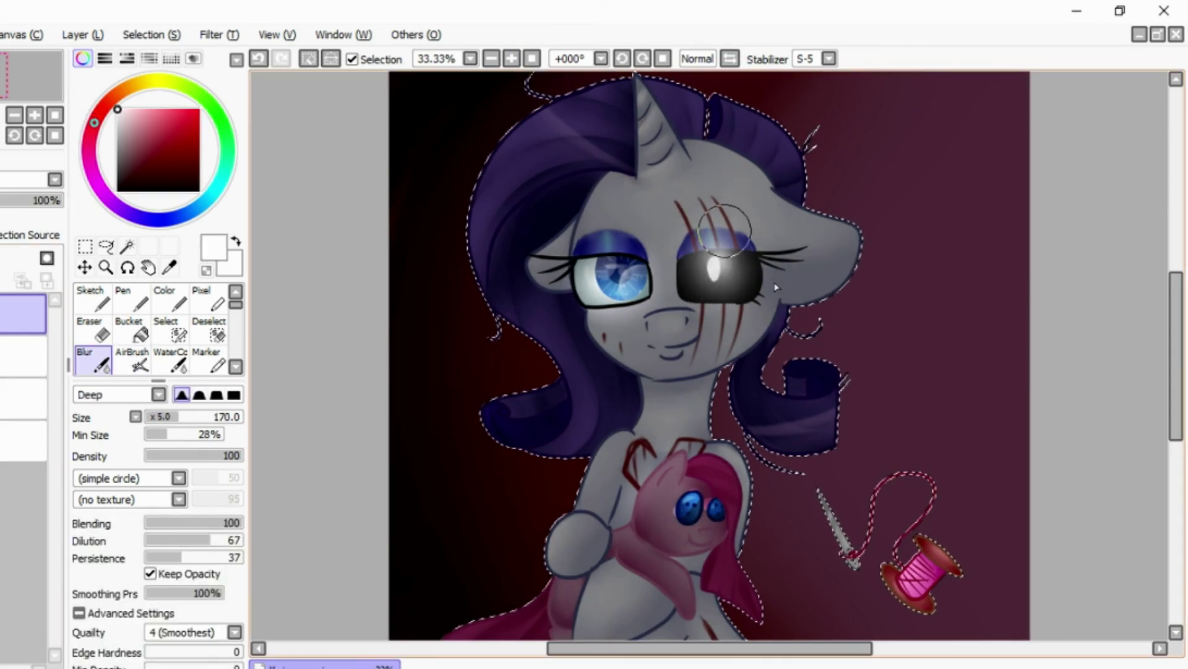
- Apply a colour adjustment filter to the active layer, raising two of its values
{"action": "left_click", "coordinate": [219, 34]}
{"action": "left_click", "coordinate": [266, 75]}
{"action": "left_click_drag", "start_coordinate": [181, 74], "coordinate": [222, 79]}
{"action": "left_click_drag", "start_coordinate": [181, 136], "coordinate": [288, 141]}
{"action": "left_click", "coordinate": [305, 171]}
{"action": "left_click", "coordinate": [170, 362]}
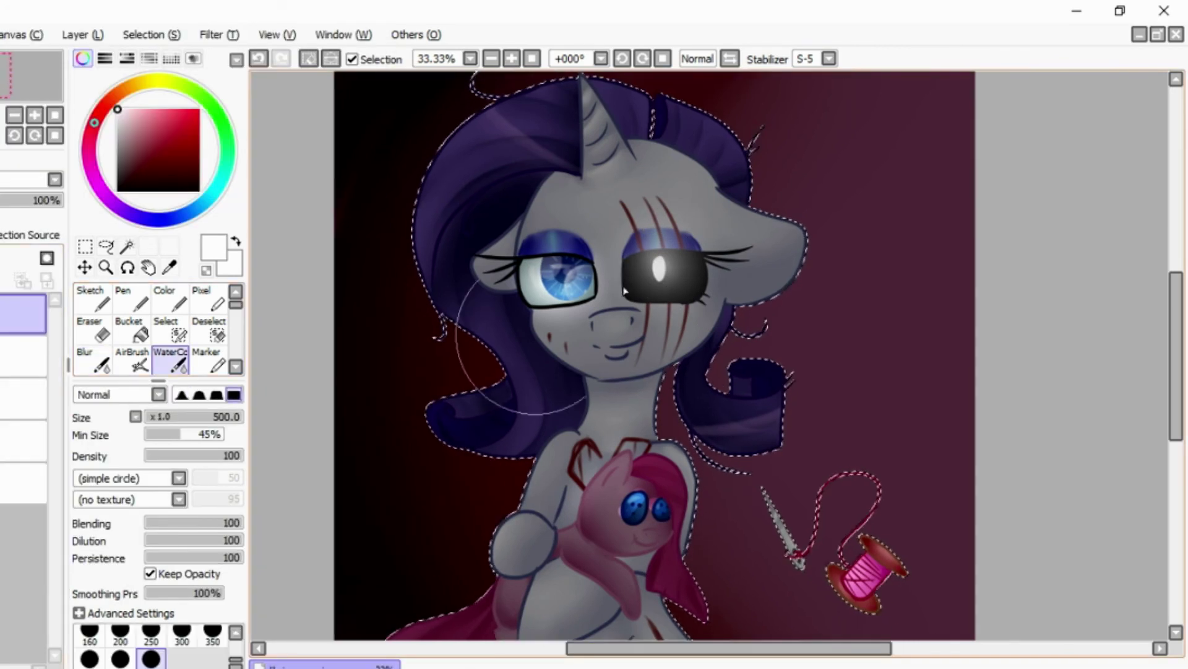
- Airbrush a larger white glow over the black eye at size 250 and undo the excess strokes
{"action": "left_click", "coordinate": [132, 359]}
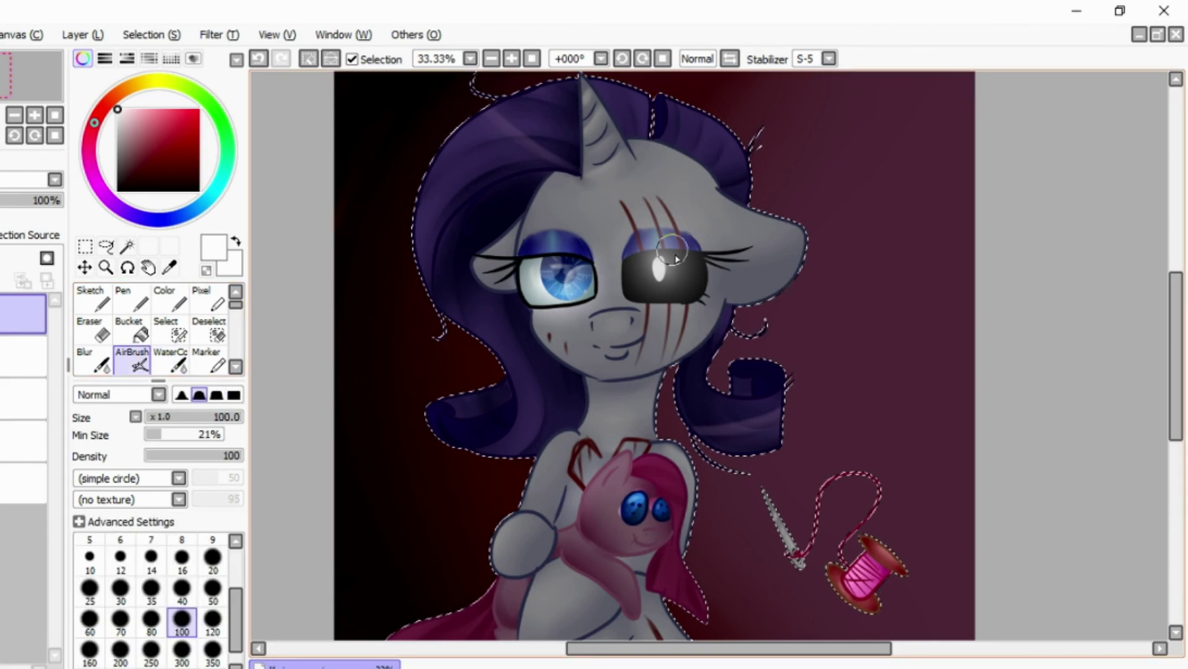
{"action": "scroll", "coordinate": [124, 334], "scroll_direction": "down", "scroll_amount": 1}
{"action": "left_click", "coordinate": [182, 650]}
{"action": "left_click_drag", "start_coordinate": [642, 291], "coordinate": [673, 232]}
{"action": "left_click", "coordinate": [88, 328]}
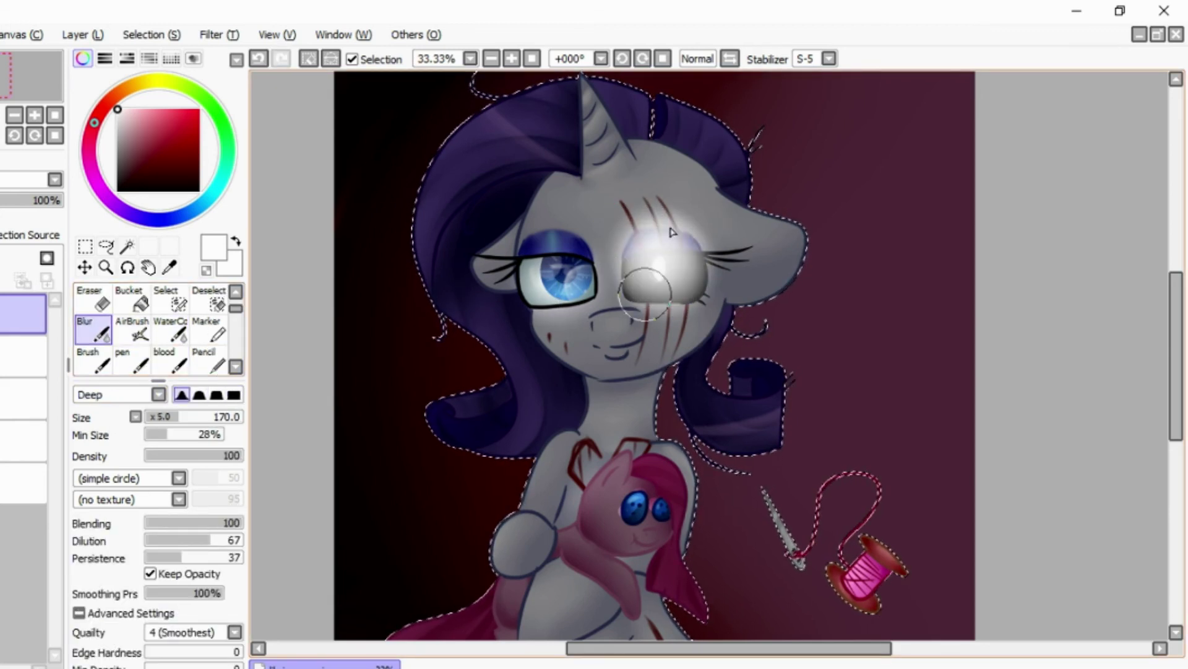
{"action": "key", "text": "ctrl+z"}
{"action": "key", "text": "ctrl+z"}
{"action": "key", "text": "ctrl+z"}
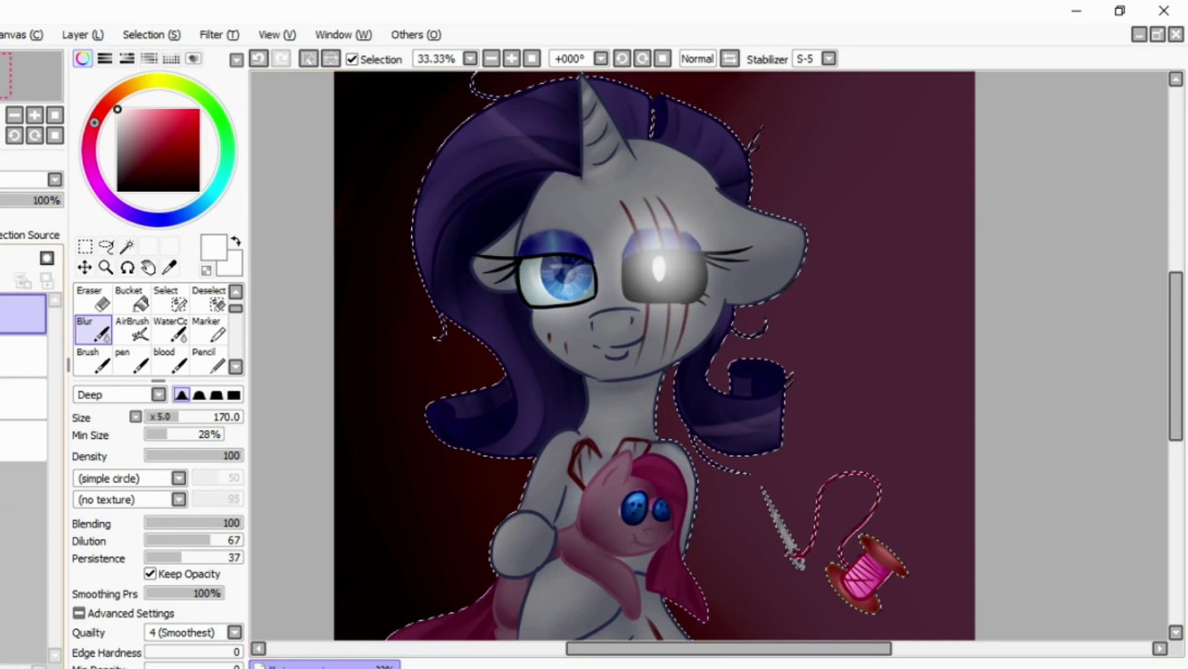
- Clear the selection and paint dark red splatters across the background beside the pony with the coloring brush at size 500
{"action": "key", "text": "ctrl+d"}
{"action": "scroll", "coordinate": [671, 607], "scroll_direction": "down", "scroll_amount": 1}
{"action": "left_click_drag", "start_coordinate": [718, 648], "coordinate": [761, 650]}
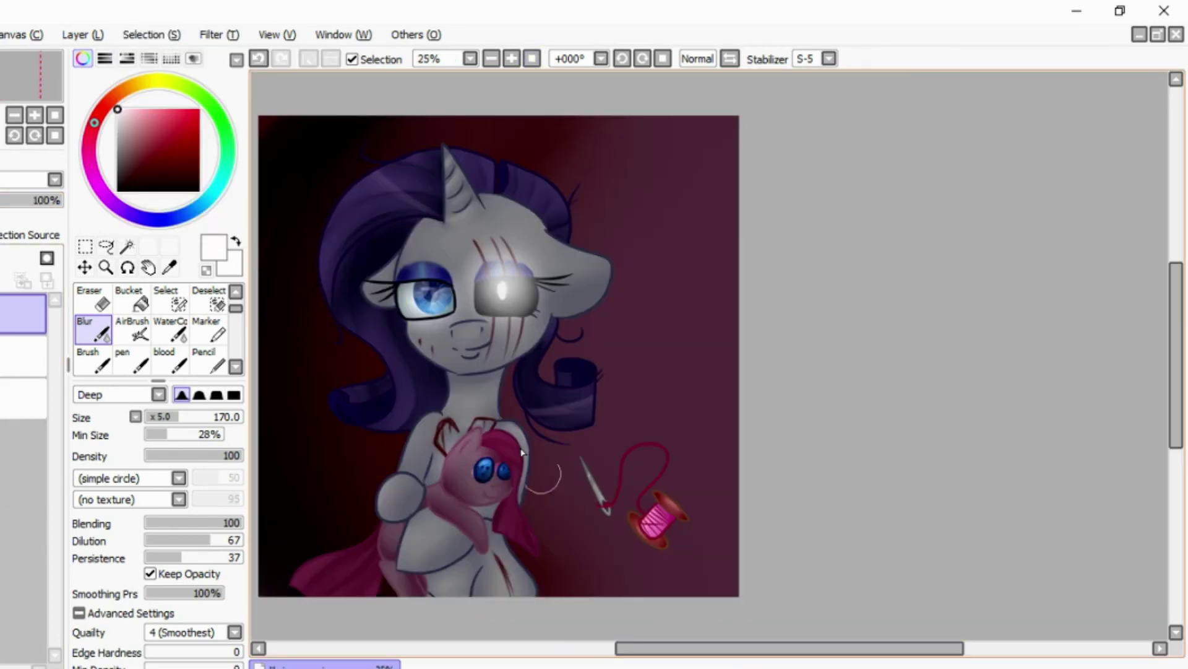
{"action": "scroll", "coordinate": [221, 375], "scroll_direction": "down", "scroll_amount": 2}
{"action": "left_click", "coordinate": [209, 328]}
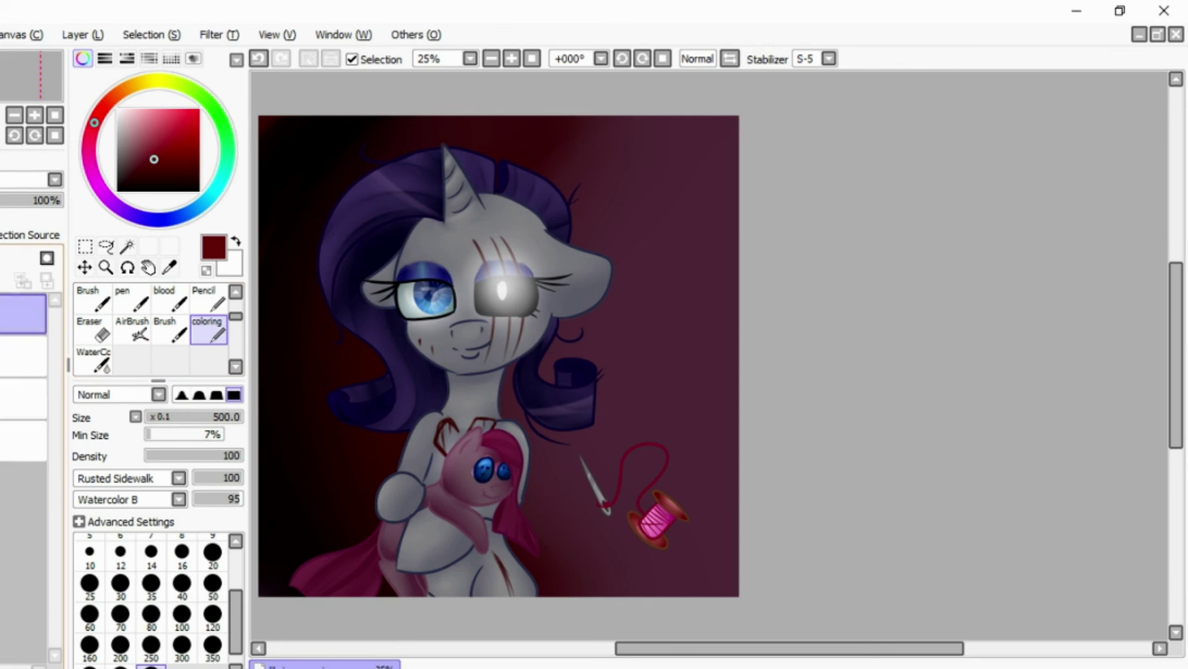
{"action": "mouse_move", "coordinate": [678, 229]}
{"action": "left_mouse_down"}
{"action": "mouse_move", "coordinate": [731, 130]}
{"action": "mouse_move", "coordinate": [690, 273]}
{"action": "mouse_move", "coordinate": [685, 456]}
{"action": "left_mouse_up"}
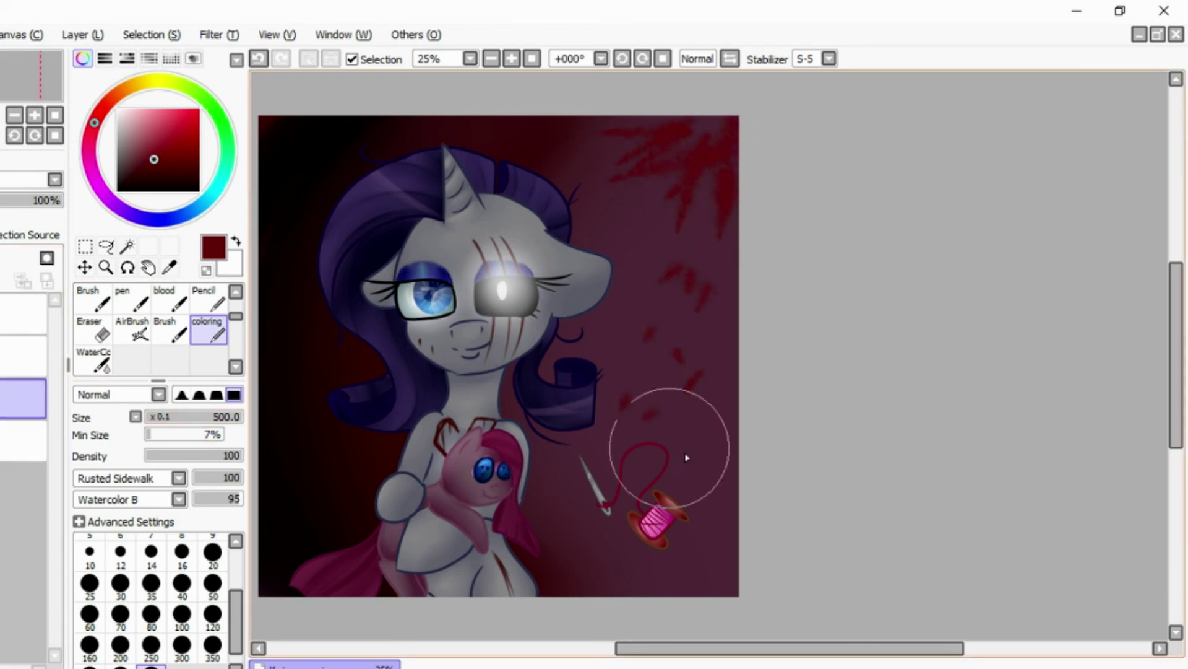
- Draw the artist's signature and year in white on a new top layer with the Pencil at size 40
{"action": "left_click_drag", "start_coordinate": [722, 648], "coordinate": [688, 648]}
{"action": "left_click", "coordinate": [23, 314]}
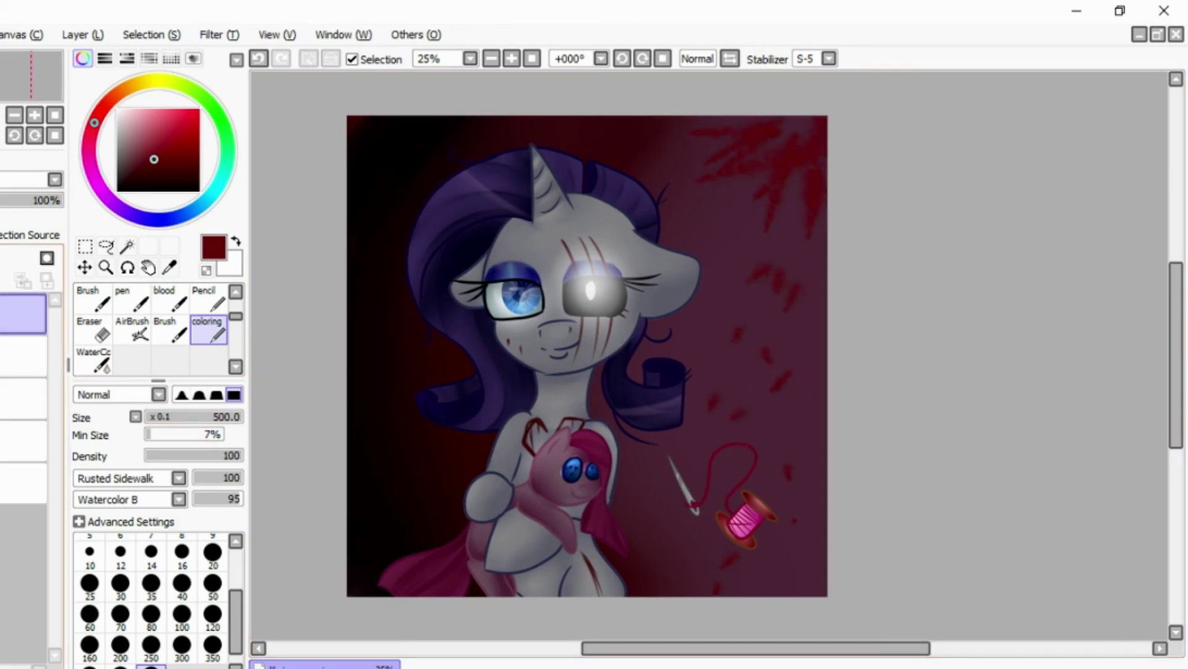
{"action": "left_click_drag", "start_coordinate": [611, 648], "coordinate": [616, 648]}
{"action": "left_click", "coordinate": [512, 59]}
{"action": "left_click", "coordinate": [209, 300]}
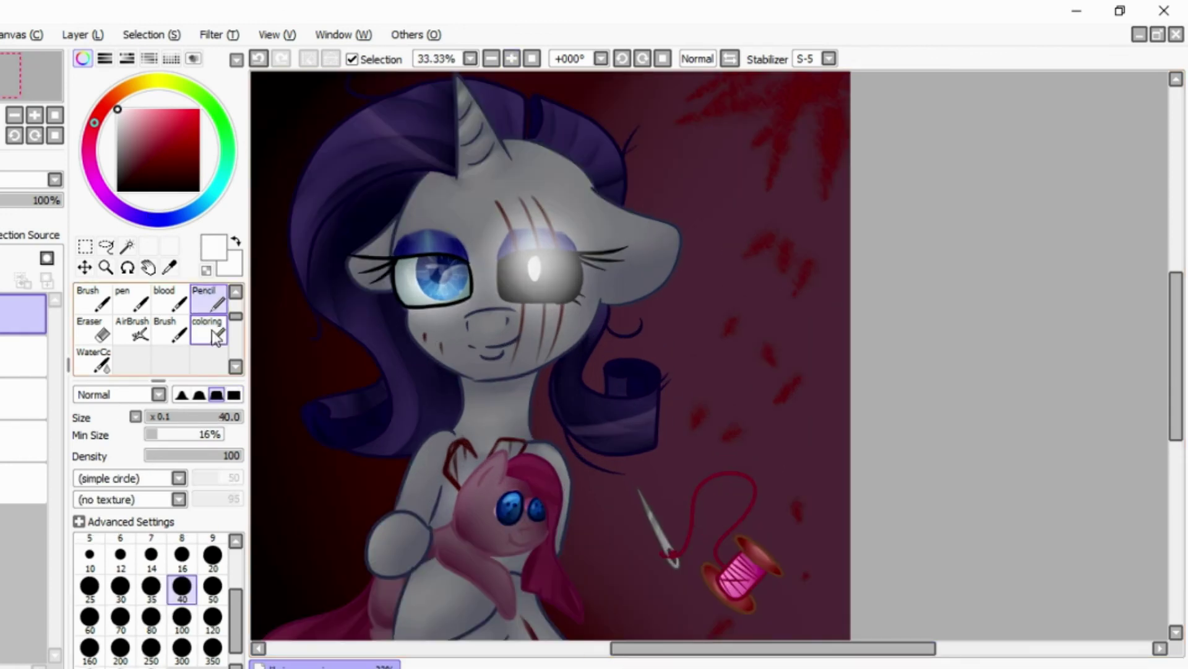
{"action": "left_click_drag", "start_coordinate": [584, 492], "coordinate": [632, 431]}
{"action": "mouse_move", "coordinate": [646, 390]}
{"action": "left_mouse_down"}
{"action": "mouse_move", "coordinate": [693, 372]}
{"action": "mouse_move", "coordinate": [545, 297]}
{"action": "mouse_move", "coordinate": [619, 496]}
{"action": "left_mouse_up"}
{"action": "scroll", "coordinate": [563, 191], "scroll_direction": "down", "scroll_amount": 1}
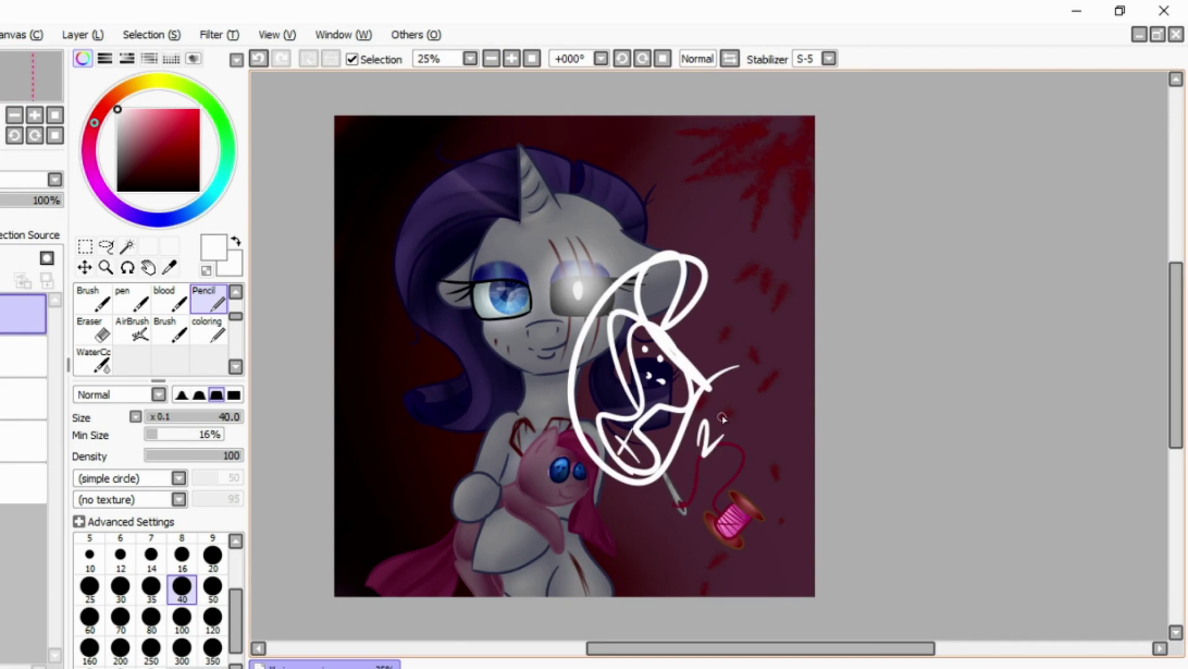
- Shrink the signature, move it to the canvas's lower-left corner and reduce its layer opacity to 45%
{"action": "key", "text": "ctrl+t"}
{"action": "left_click_drag", "start_coordinate": [791, 212], "coordinate": [717, 412]}
{"action": "left_click_drag", "start_coordinate": [644, 458], "coordinate": [417, 560]}
{"action": "left_click", "coordinate": [124, 533]}
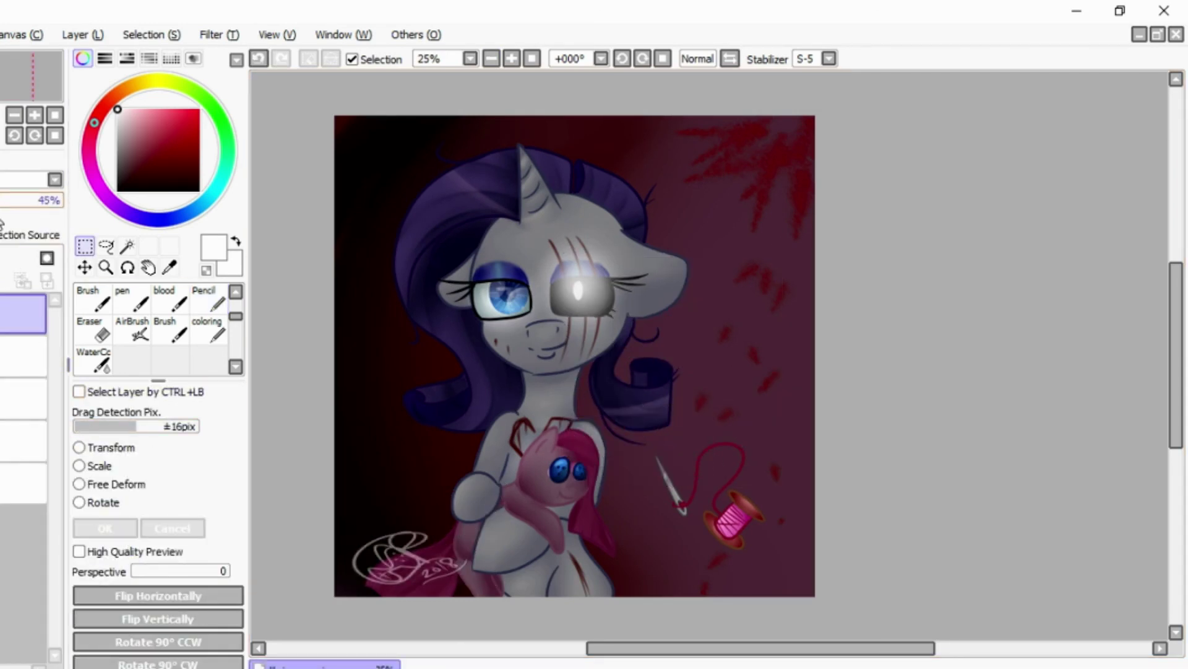
- Airbrush a pale mint magic aura at size 72 over the horn, needle, thread and spool, with the layer at 39% opacity
{"action": "left_click", "coordinate": [149, 110]}
{"action": "left_click", "coordinate": [132, 328]}
{"action": "key", "text": "ctrl+z"}
{"action": "left_click", "coordinate": [238, 293]}
{"action": "left_click", "coordinate": [132, 329]}
{"action": "left_click_drag", "start_coordinate": [201, 423], "coordinate": [210, 417]}
{"action": "mouse_move", "coordinate": [517, 223]}
{"action": "left_mouse_down"}
{"action": "mouse_move", "coordinate": [495, 197]}
{"action": "mouse_move", "coordinate": [513, 192]}
{"action": "left_mouse_up"}
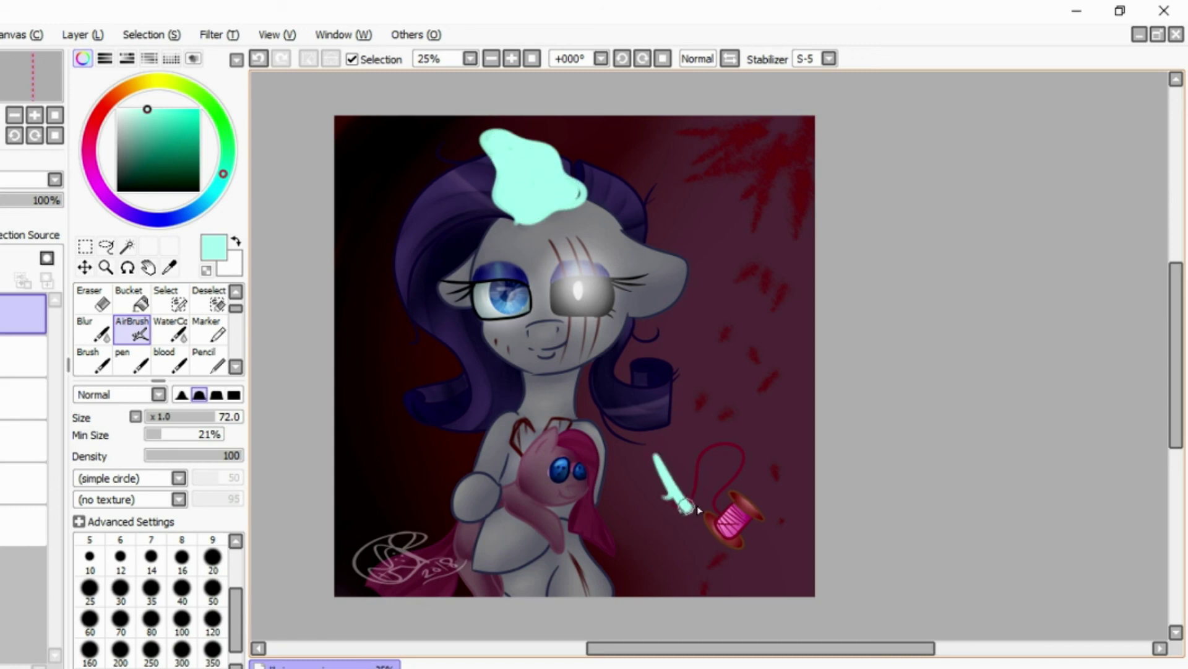
{"action": "left_click_drag", "start_coordinate": [700, 510], "coordinate": [714, 546]}
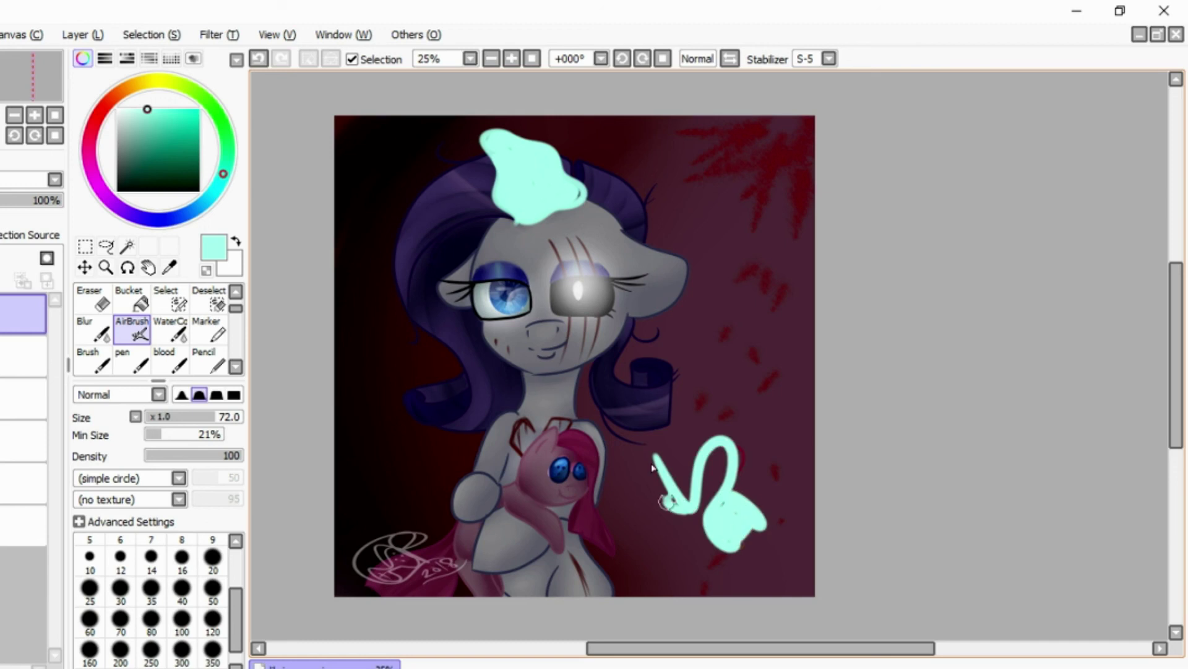
{"action": "left_click_drag", "start_coordinate": [35, 200], "coordinate": [26, 200]}
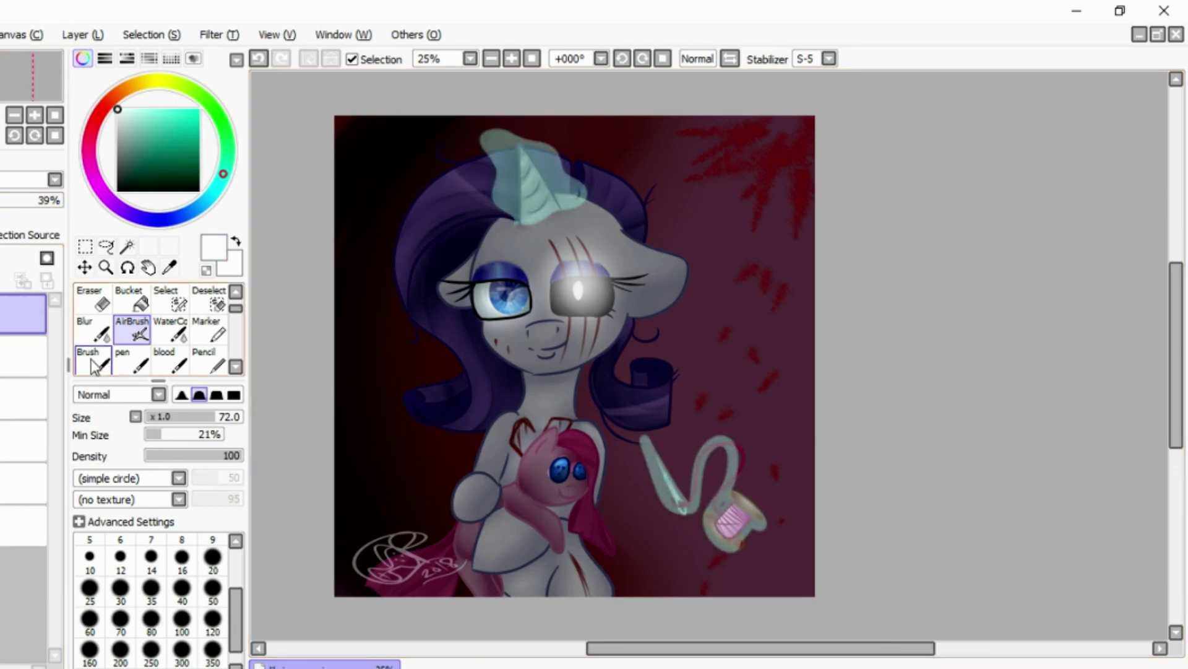
- Blur the aura's edges at size 170 and draw small white sparkles around the horn and spool with the Pencil at size 40
{"action": "left_click", "coordinate": [92, 330]}
{"action": "mouse_move", "coordinate": [688, 543]}
{"action": "left_mouse_down"}
{"action": "mouse_move", "coordinate": [514, 149]}
{"action": "mouse_move", "coordinate": [545, 179]}
{"action": "left_mouse_up"}
{"action": "left_click", "coordinate": [3, 302]}
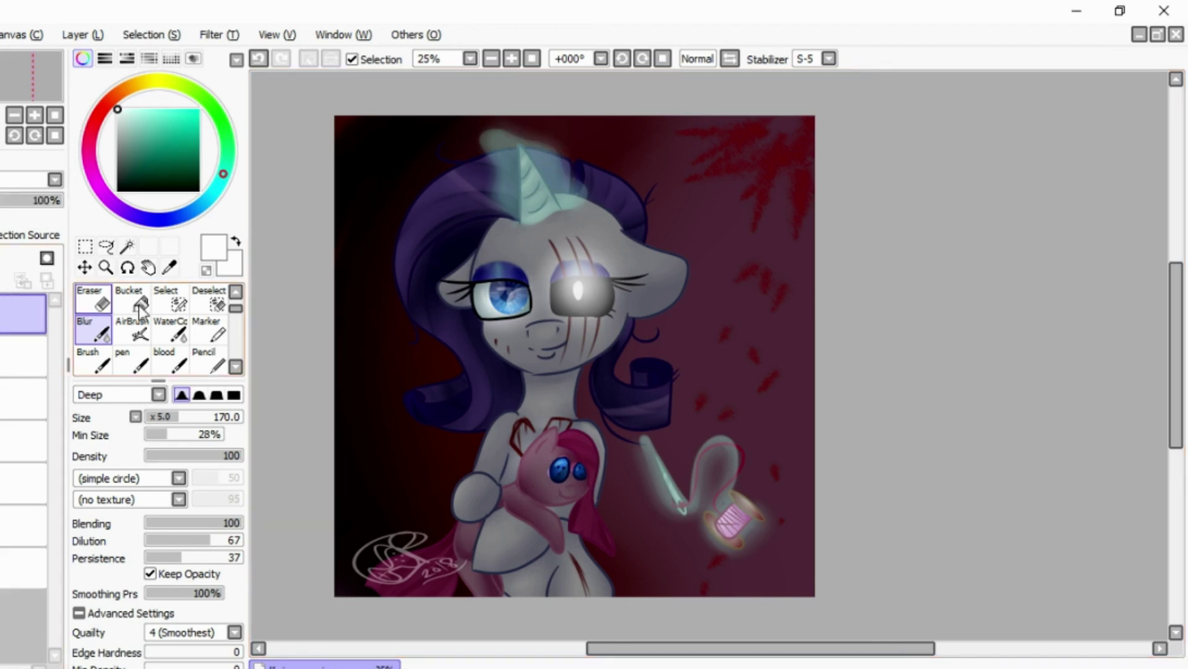
{"action": "left_click", "coordinate": [210, 361]}
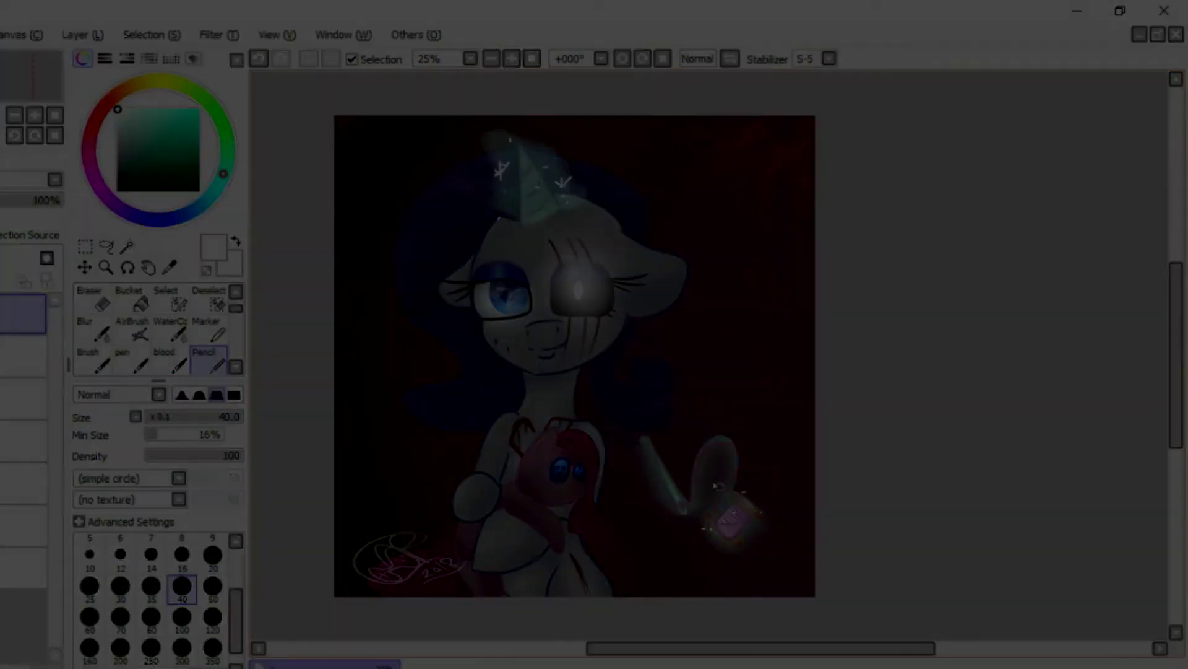